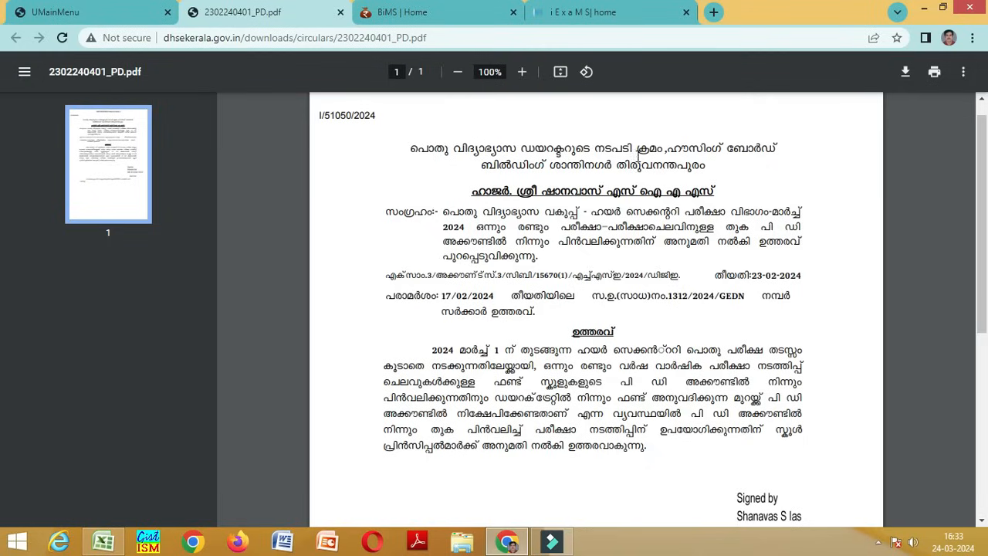
Switch to the iExaMS dashboard and open the Chief/Clerk Attendance page for the practical examination
left_click(584, 14)
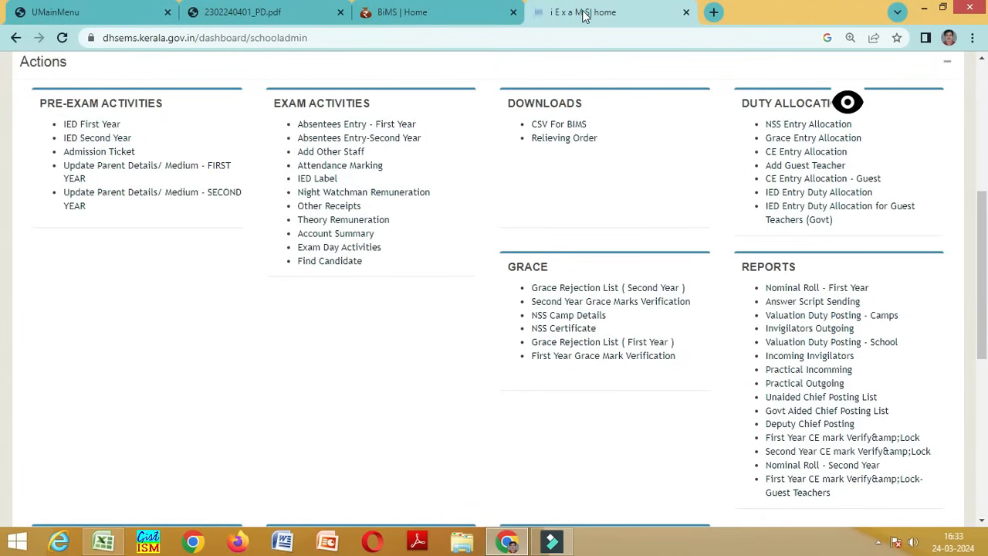
scroll(475, 380, "up", 3)
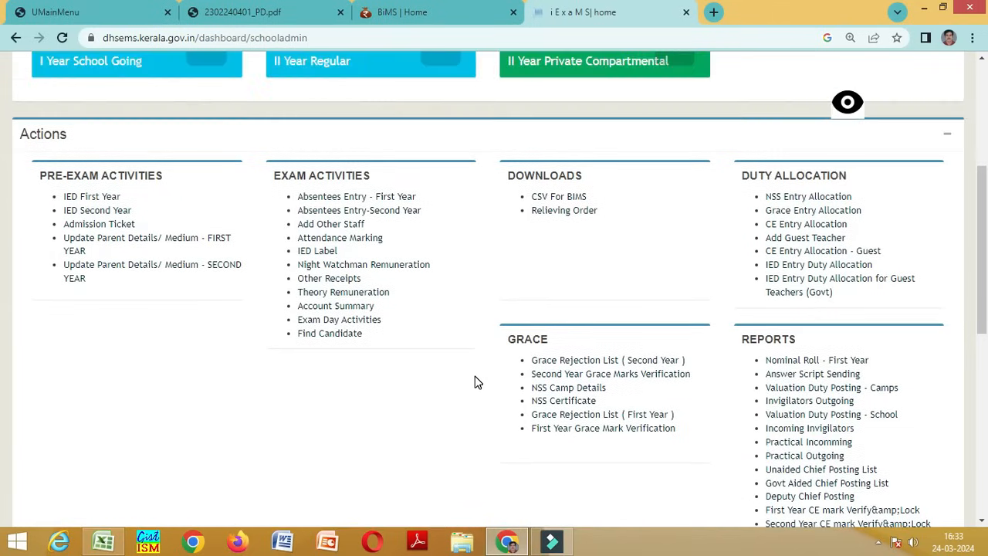
scroll(476, 390, "down", 3)
scroll(477, 393, "up", 1)
scroll(413, 370, "down", 5)
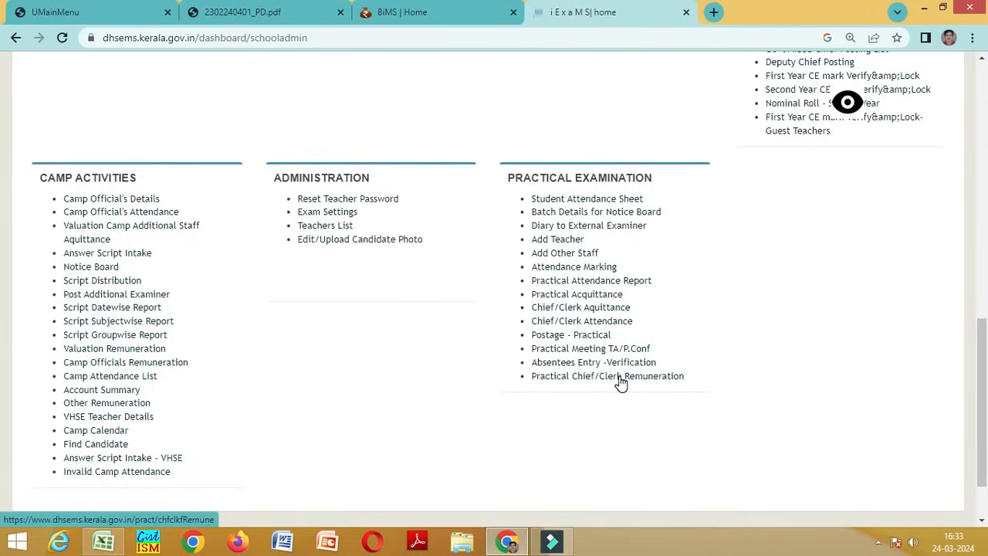
left_click(620, 328)
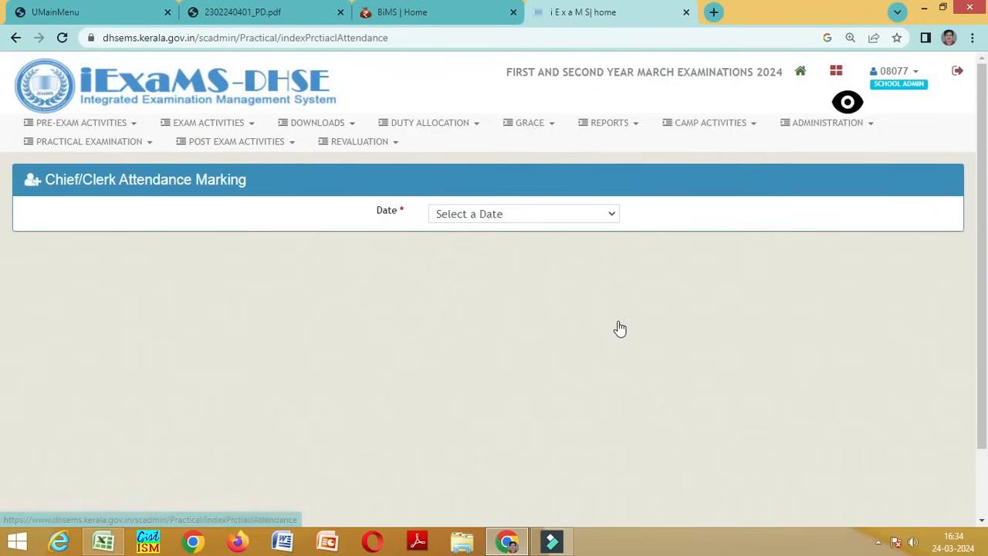
View the chief and clerk attendance marked for 22-01-2024 and for 25-01-2024
left_click(564, 214)
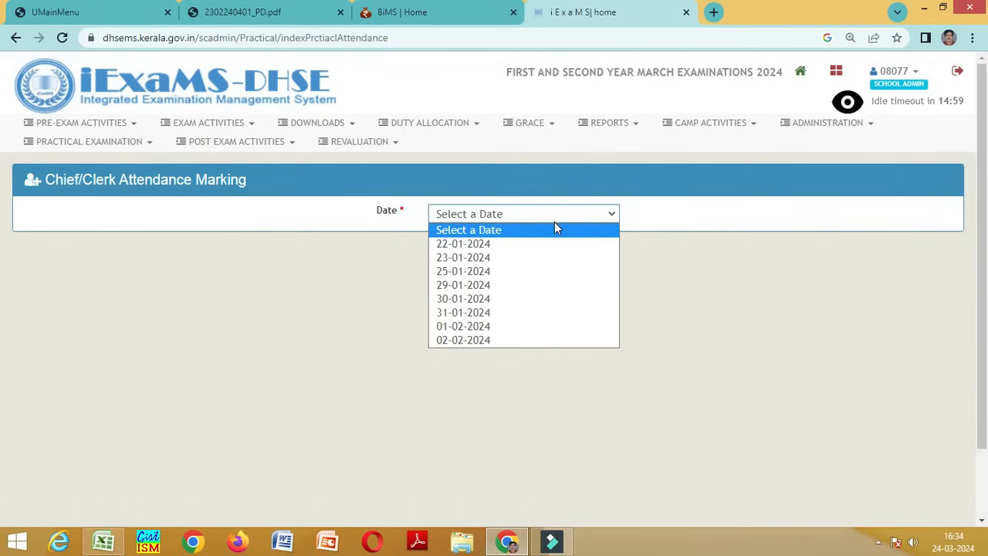
left_click(522, 247)
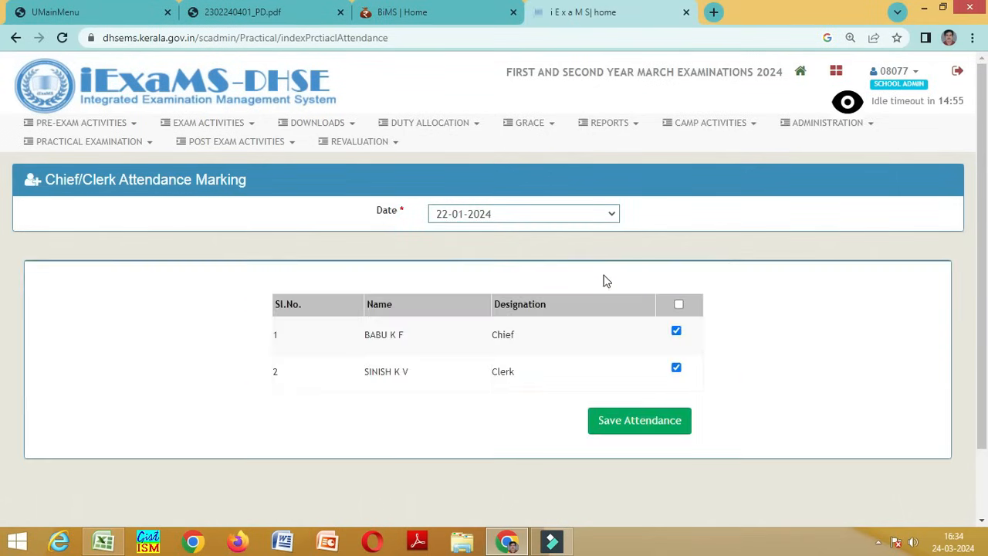
left_click(609, 214)
left_click(545, 273)
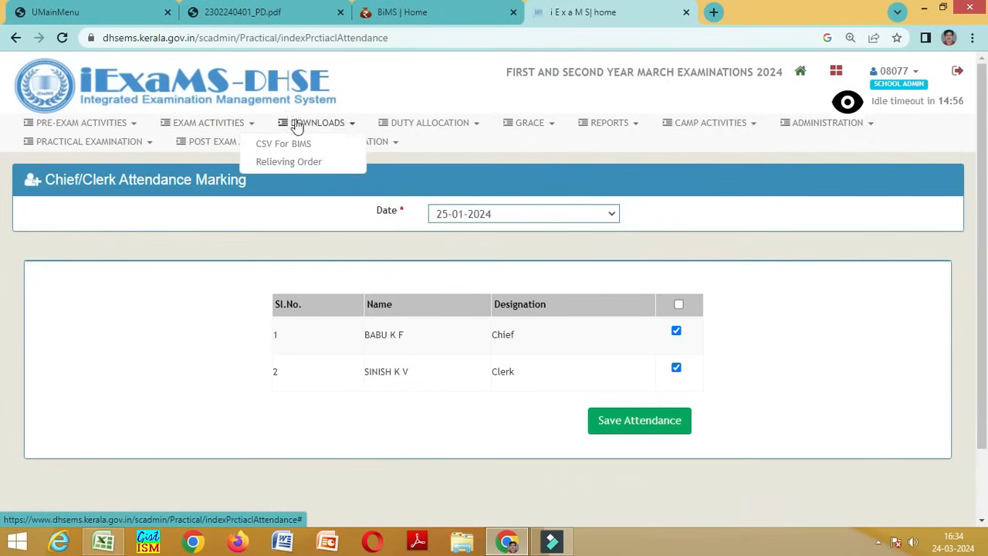
Download the practical exam Chief/Clerk Aquittance and open the downloaded Aquitance (1).pdf
mouse_move(586, 127)
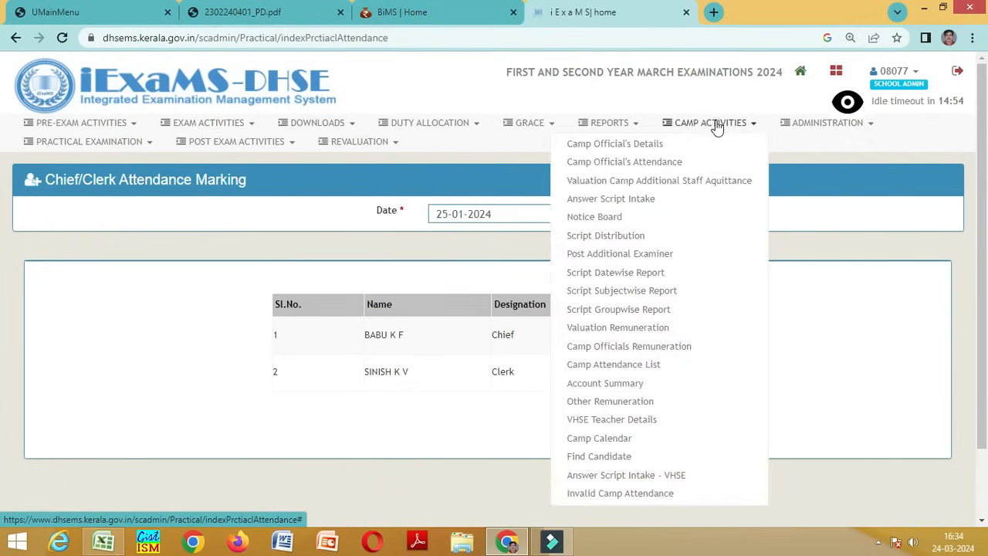
mouse_move(121, 147)
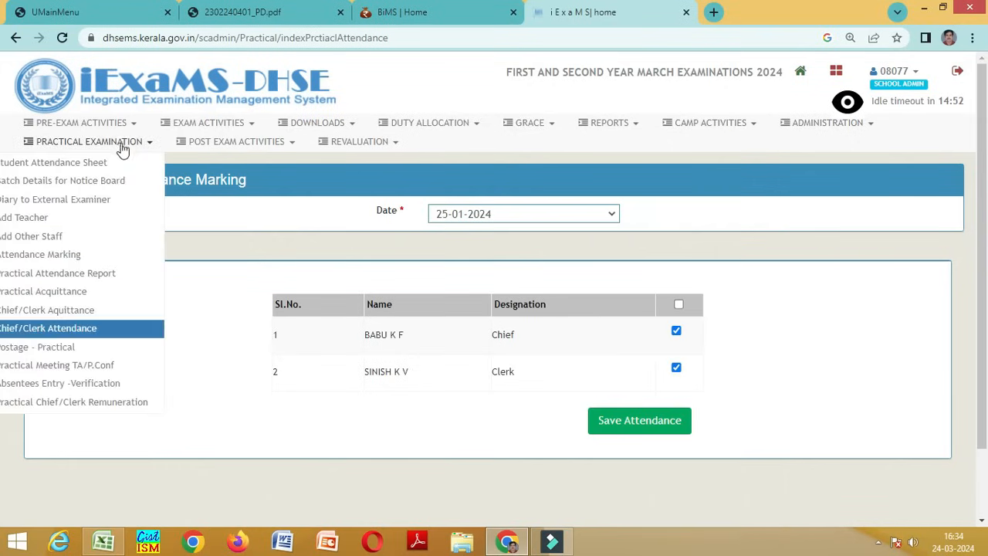
left_click(76, 309)
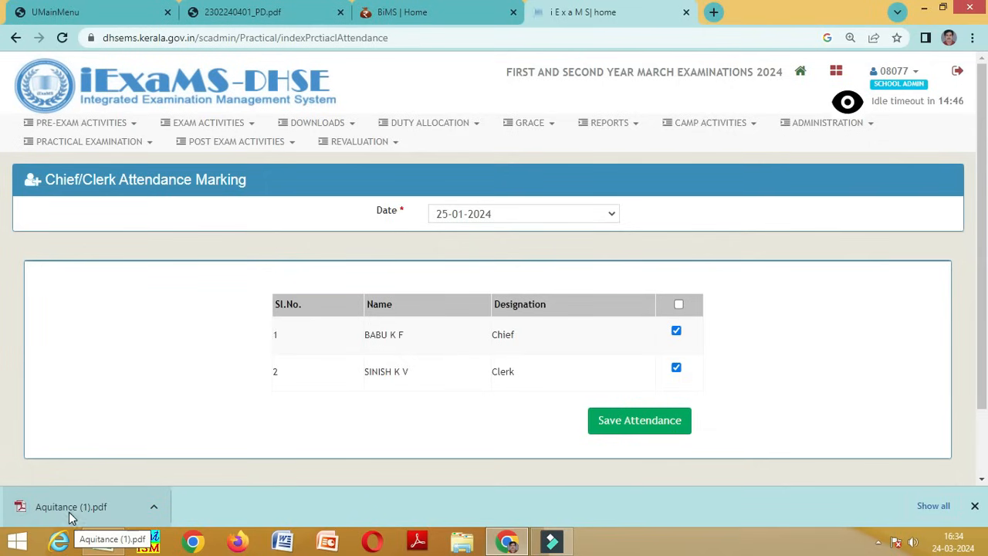
left_click(69, 512)
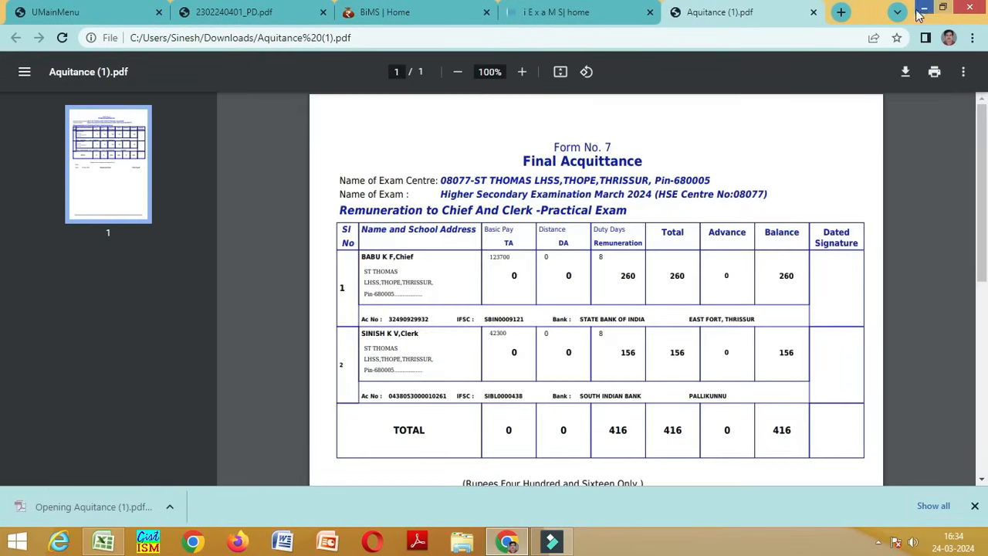
Return to iExaMS and reload the school dashboard for FIRST AND SECOND YEAR MARCH EXAMINATIONS, 2024
left_click(583, 11)
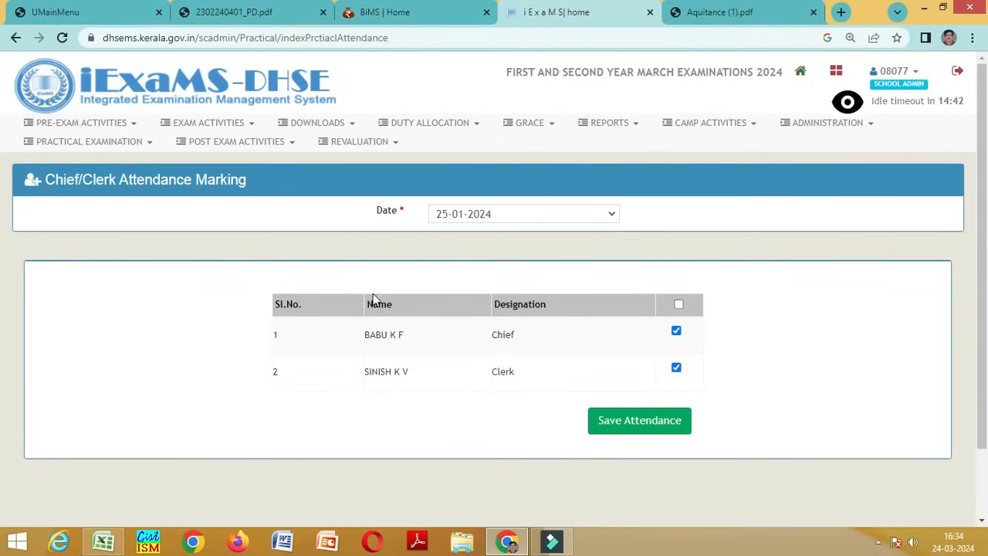
mouse_move(247, 130)
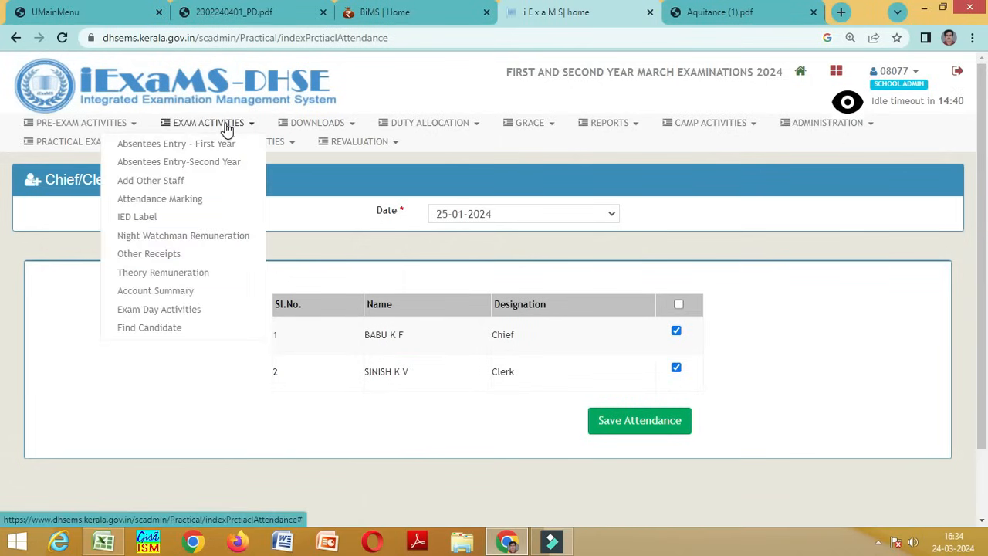
mouse_move(81, 123)
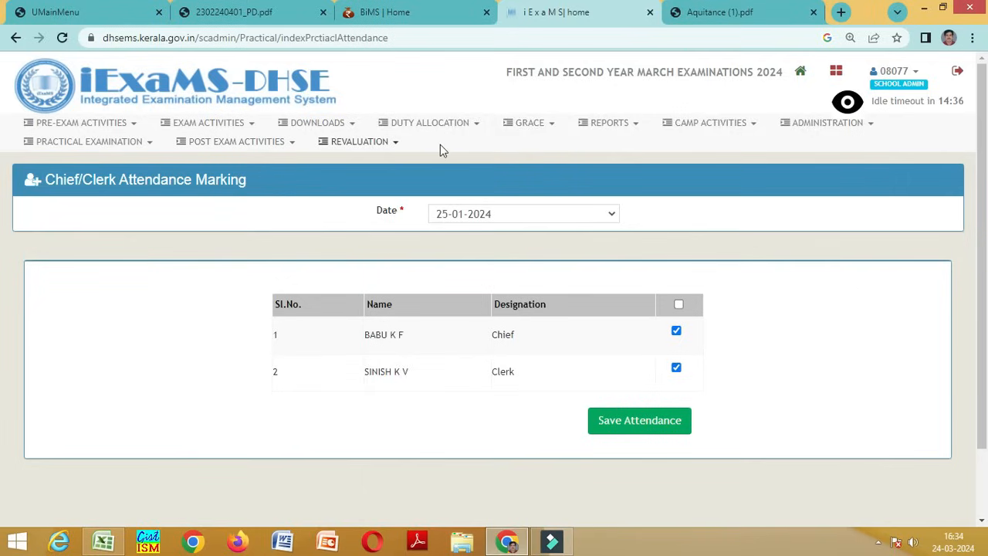
left_click(835, 73)
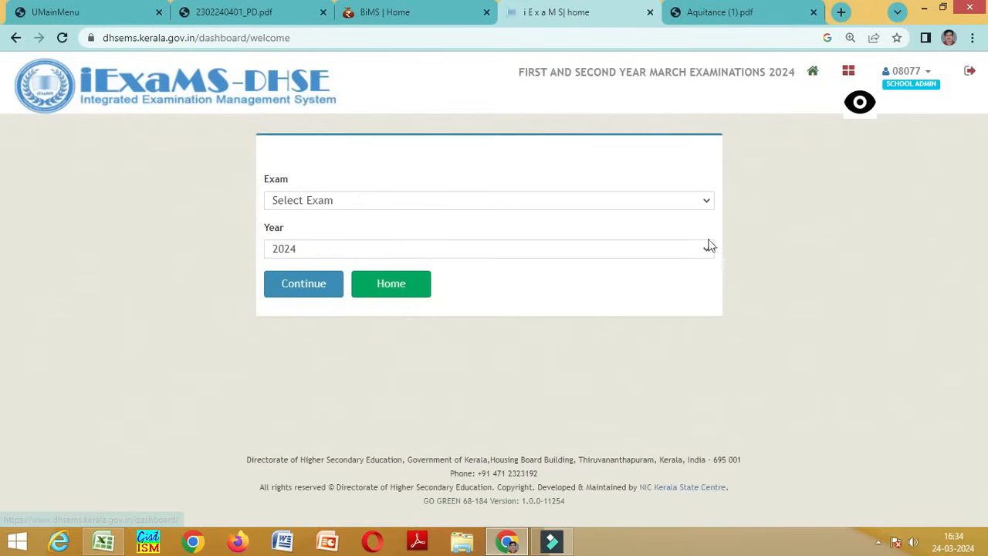
left_click(358, 199)
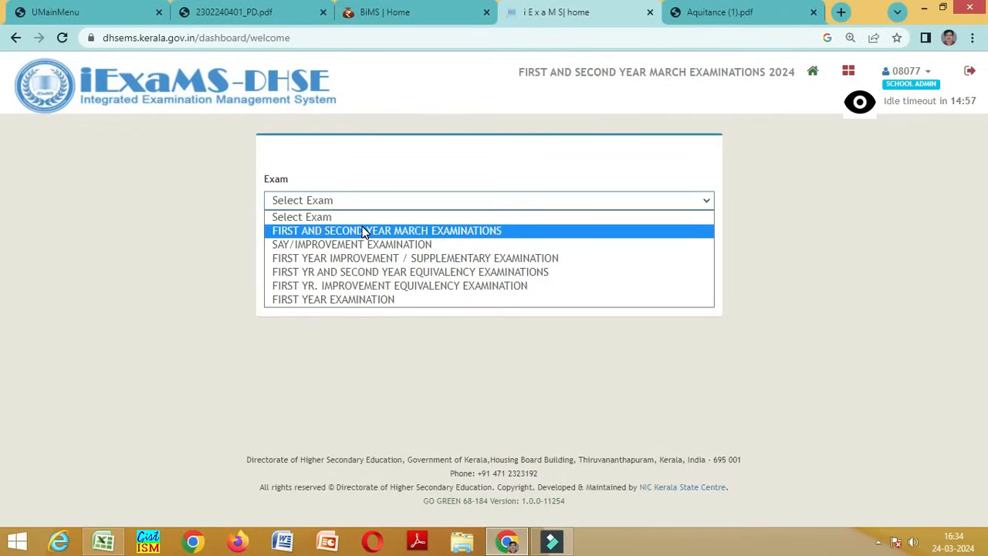
left_click(365, 230)
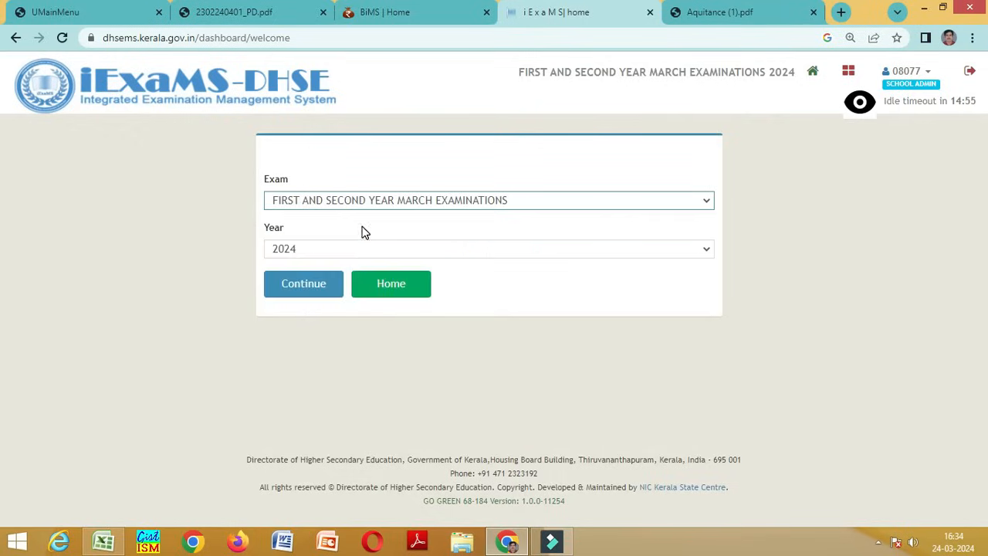
left_click(310, 295)
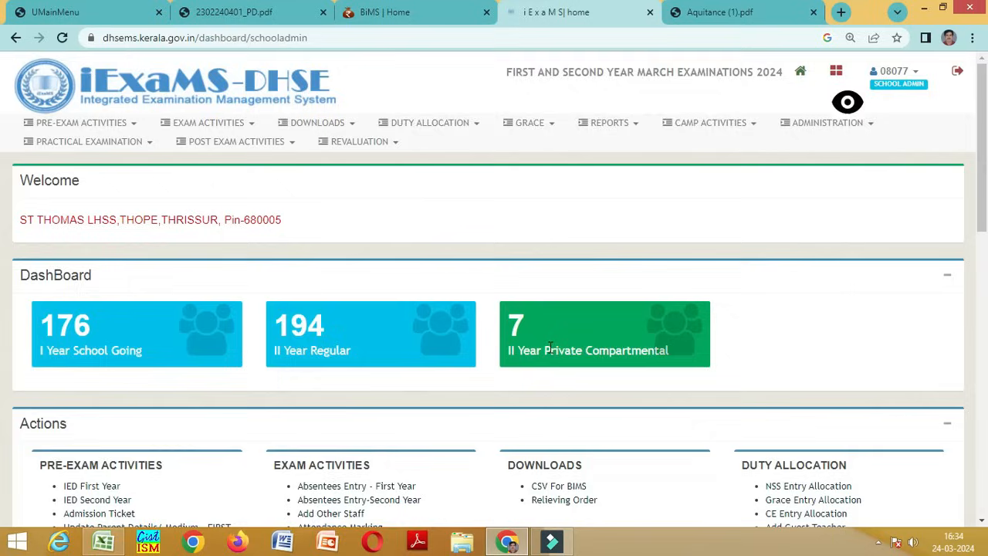
Open the Practical Meeting TA/P.Conf page and check its staff selection list
scroll(547, 342, "down", 8)
scroll(566, 363, "down", 3)
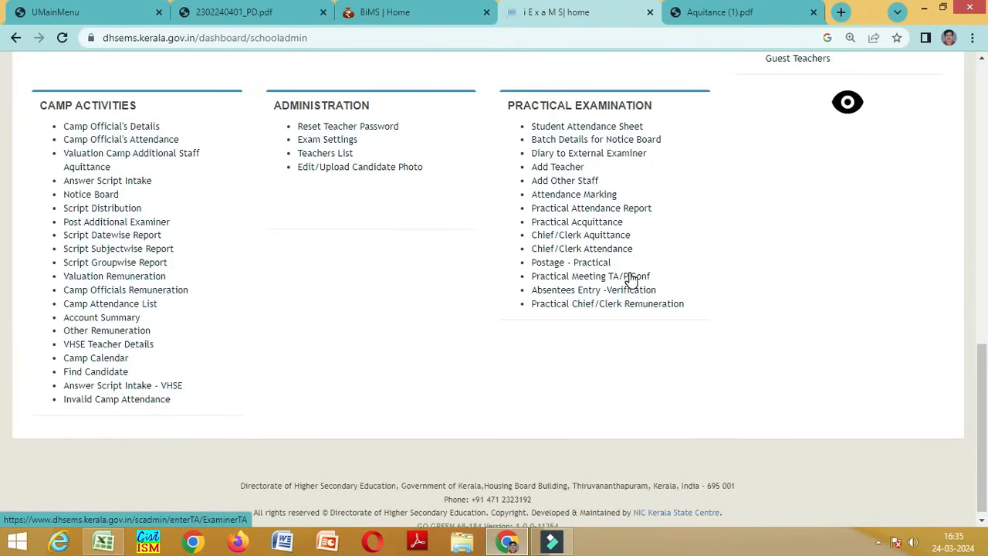
left_click(631, 281)
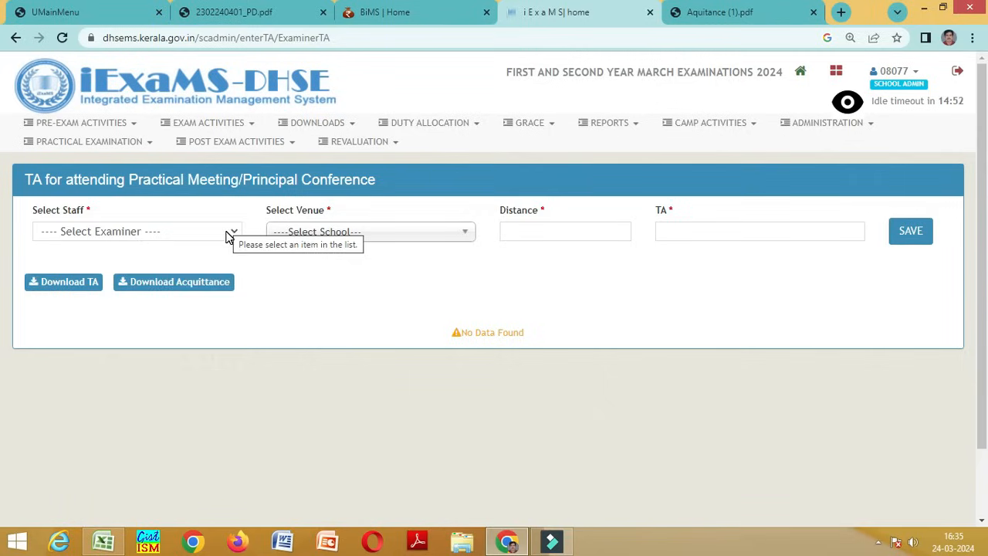
left_click(228, 236)
left_click(262, 276)
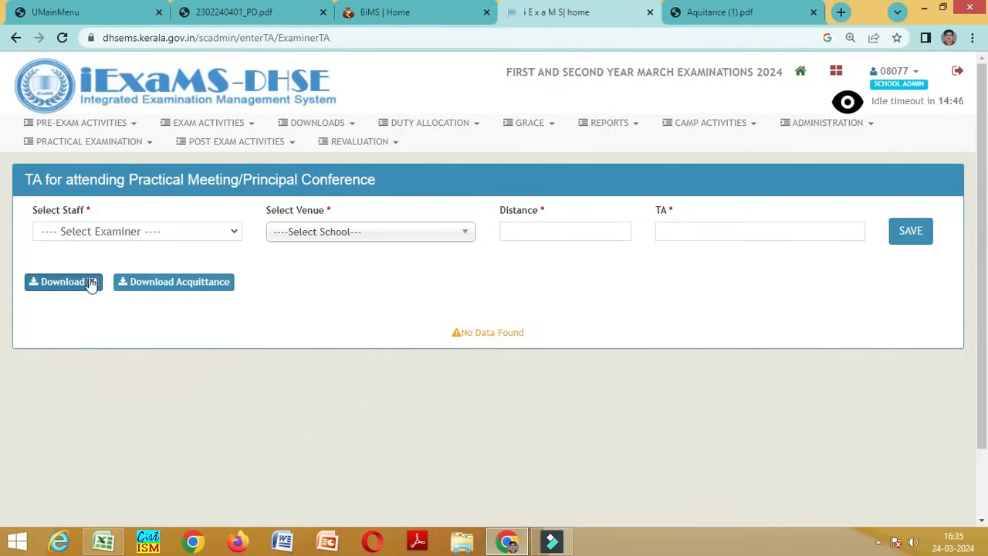
Go back to the exam selection and continue with FIRST AND SECOND YEAR MARCH EXAMINATIONS for 2024
left_click(836, 70)
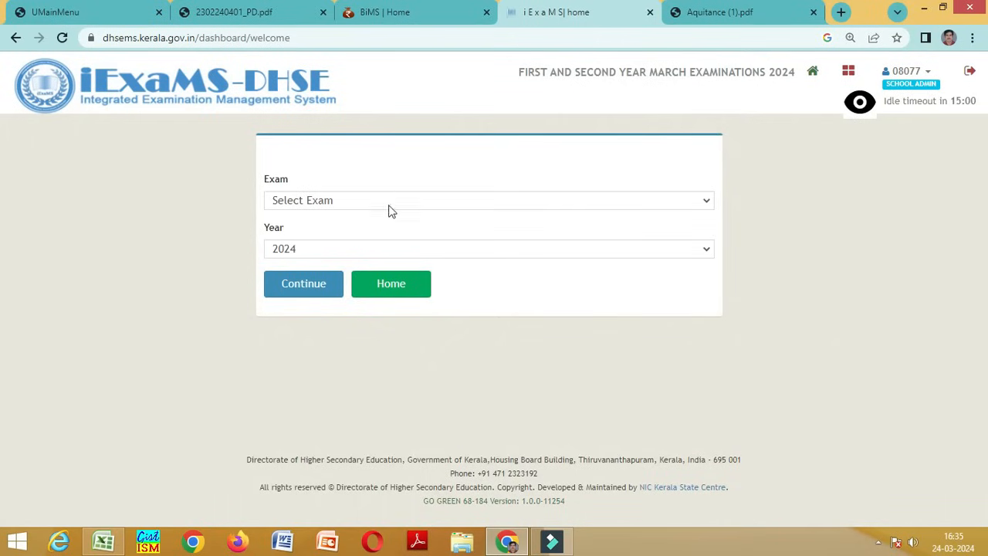
left_click(372, 201)
left_click(365, 232)
left_click(322, 290)
Look through the dashboard's practical examination actions, and open Theory Remuneration from the exam activities
scroll(632, 361, "down", 1)
scroll(631, 361, "down", 5)
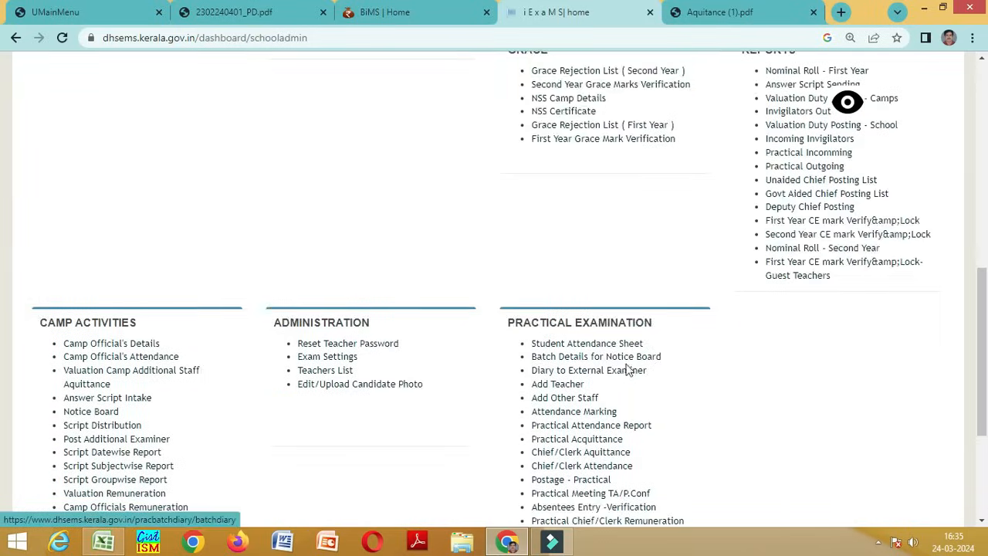
scroll(632, 363, "down", 2)
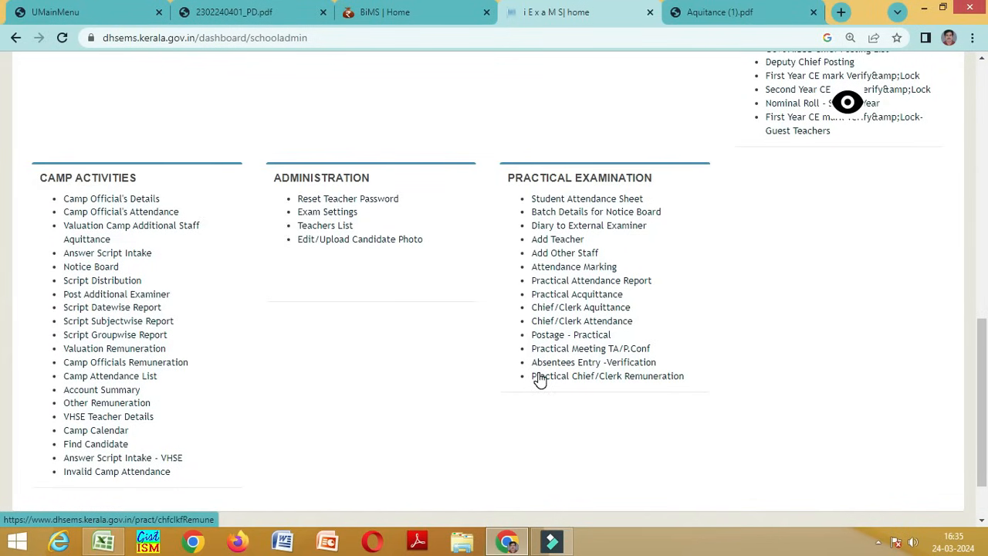
scroll(540, 379, "up", 7)
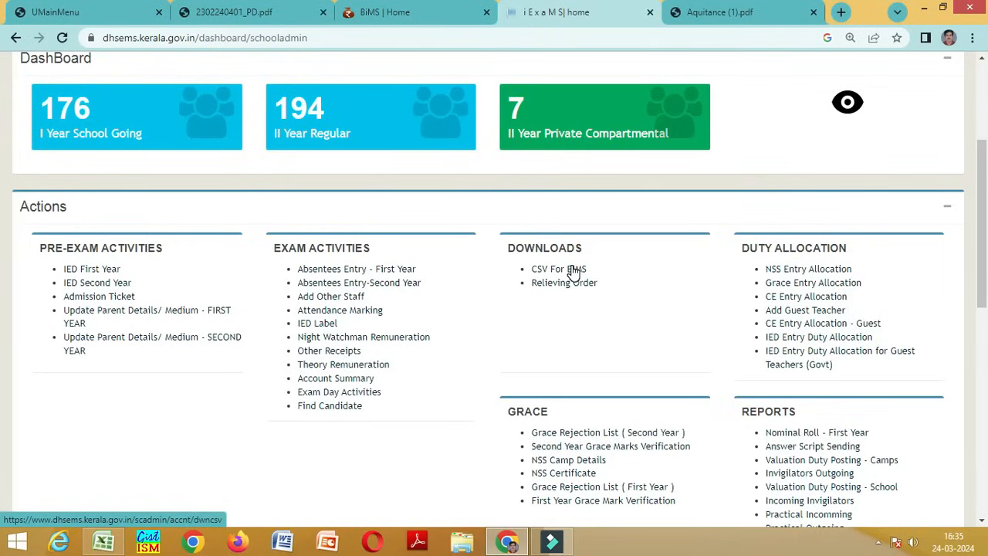
left_click(386, 368)
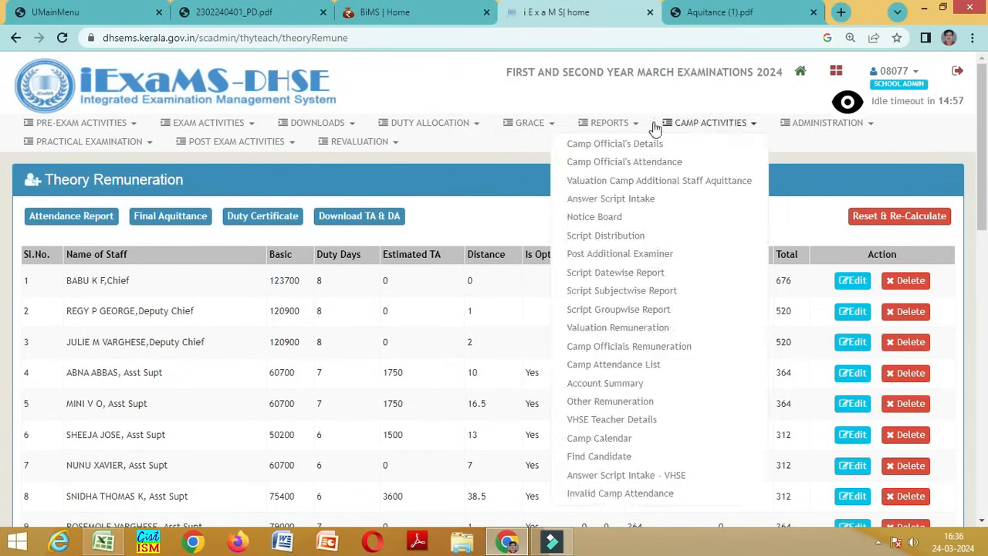
Open the Account Summary for the exam and review its postage, material and contingency expense entries
mouse_move(175, 134)
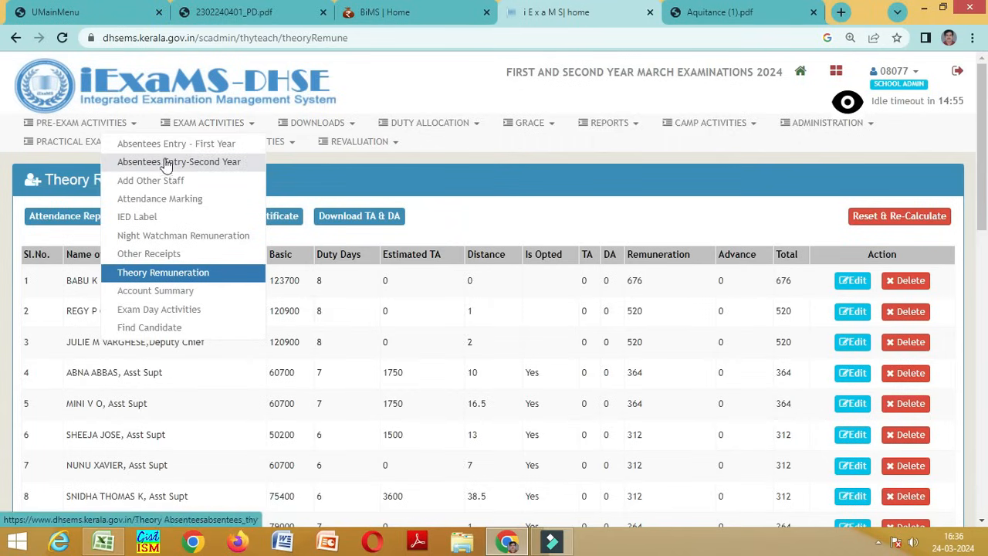
left_click(162, 291)
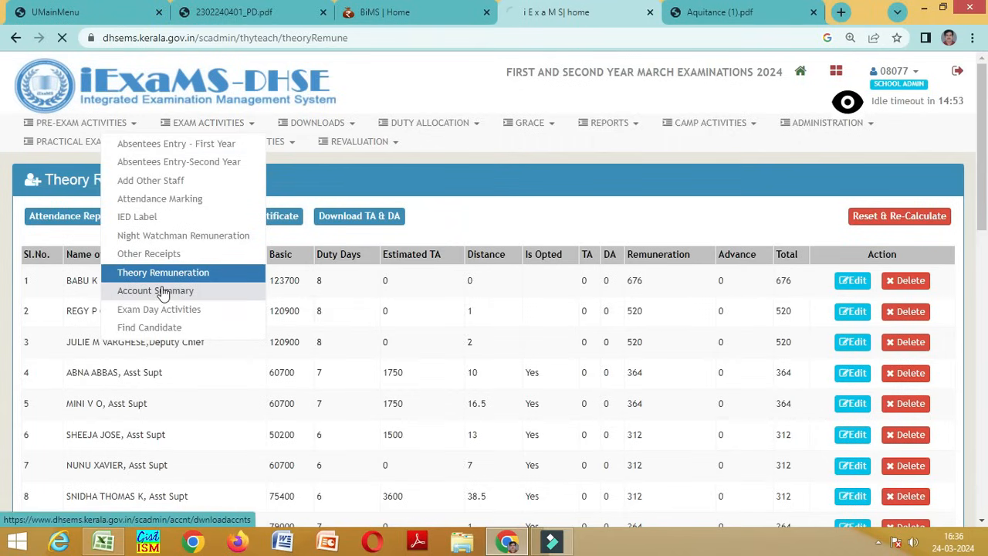
scroll(387, 396, "down", 15)
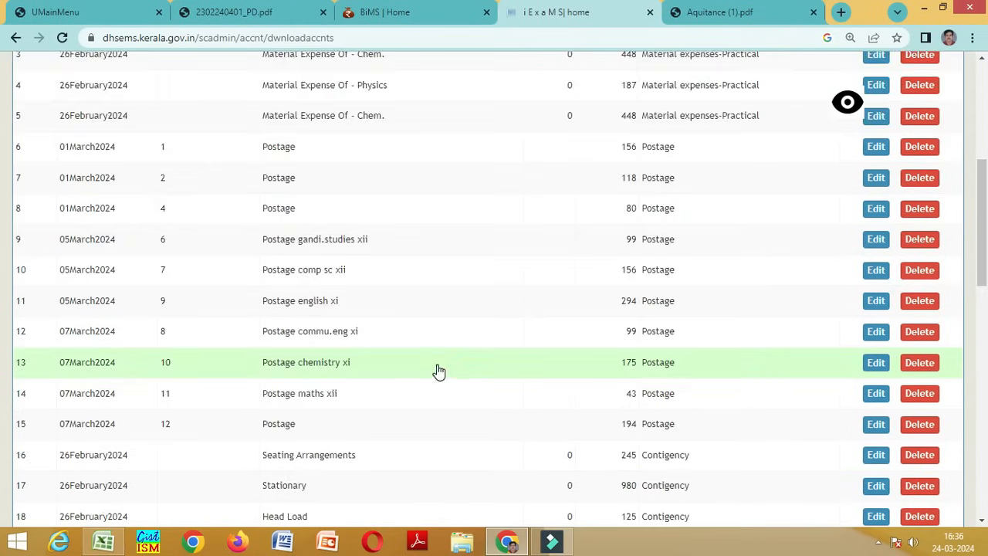
scroll(459, 363, "down", 2)
scroll(447, 332, "up", 20)
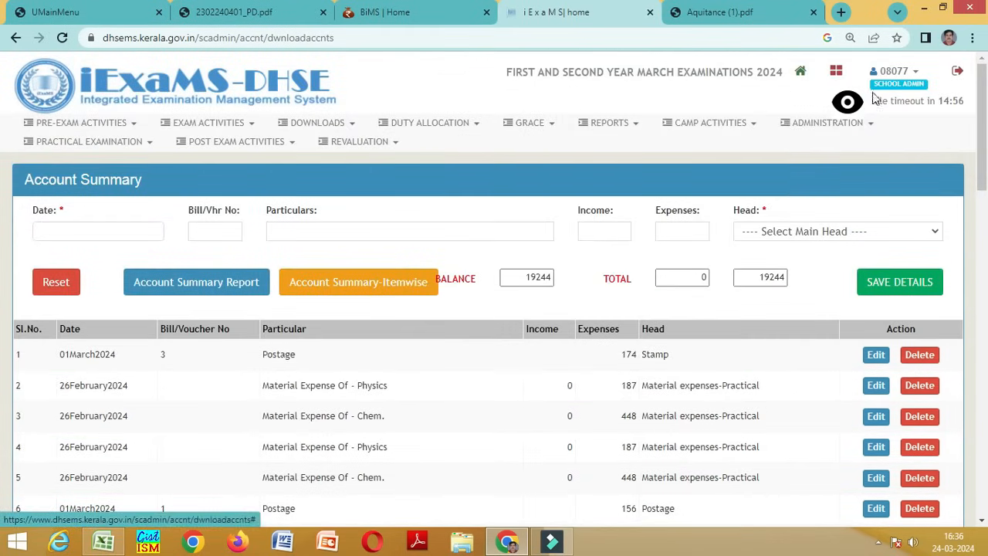
Leave the Account Summary and reopen the dashboard for the 2024 FIRST AND SECOND YEAR MARCH EXAMINATIONS
left_click(838, 77)
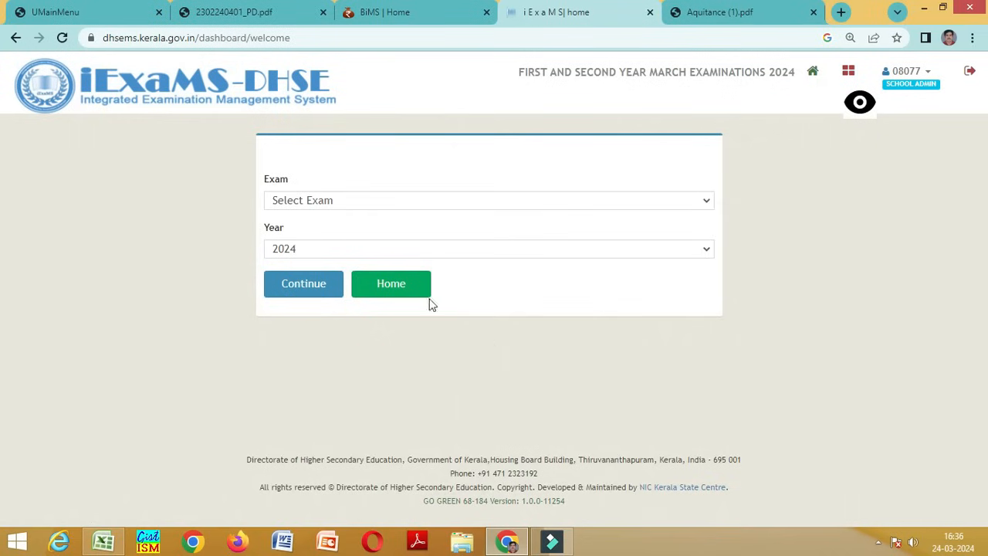
left_click(322, 200)
left_click(325, 217)
left_click(327, 204)
left_click(336, 230)
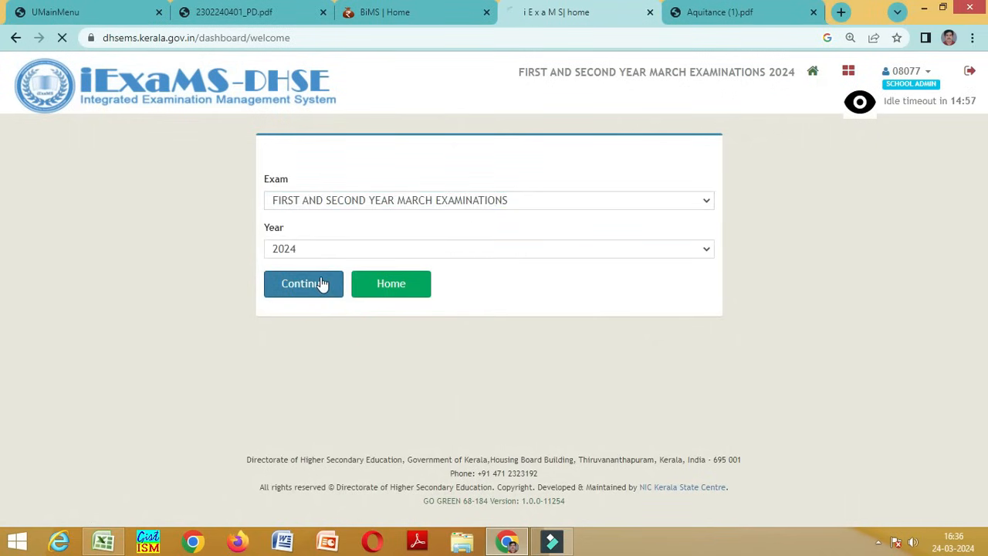
left_click(322, 284)
Open Add Other Staff from the exam activities and review the listed staff and their bank details
scroll(582, 413, "down", 4)
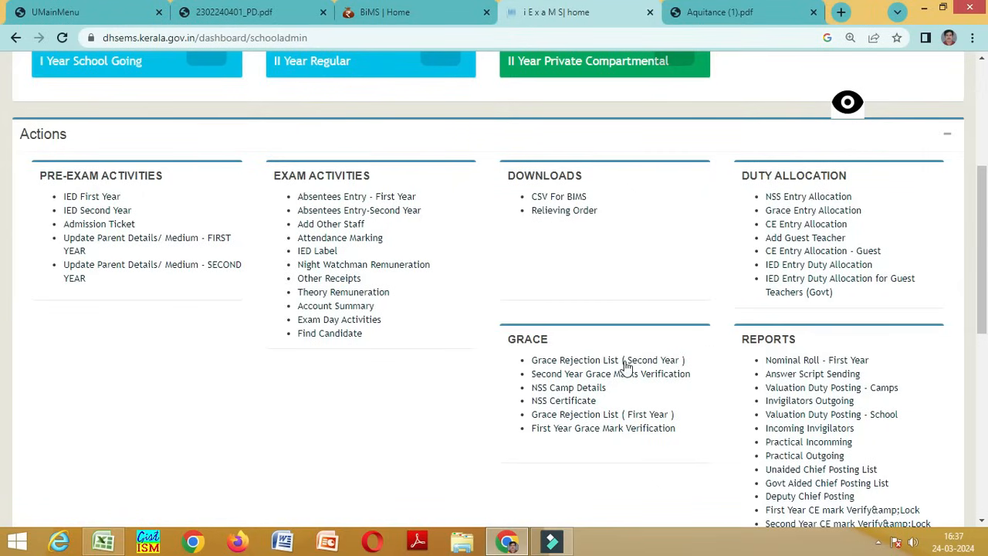
left_click(338, 225)
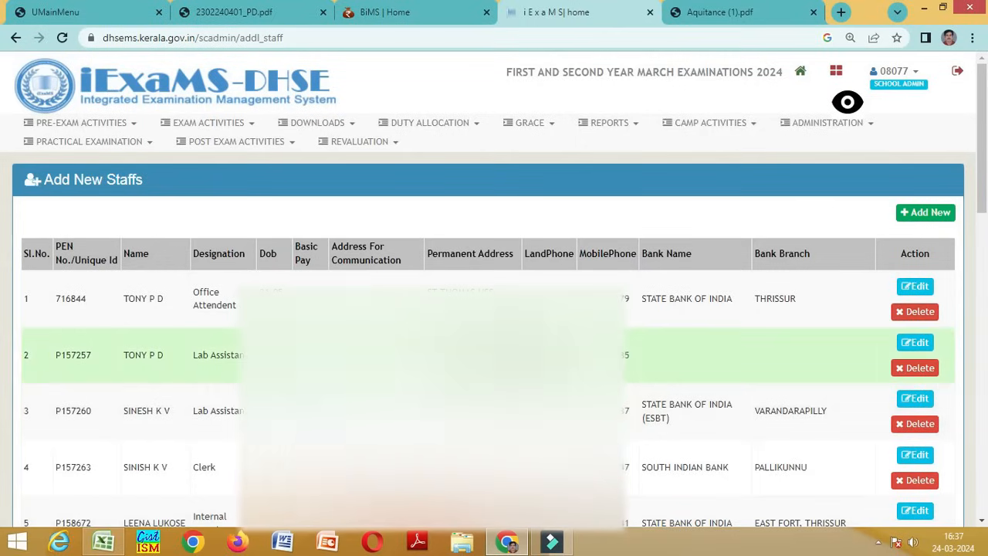
scroll(340, 255, "down", 3)
scroll(727, 358, "down", 4)
scroll(727, 357, "up", 7)
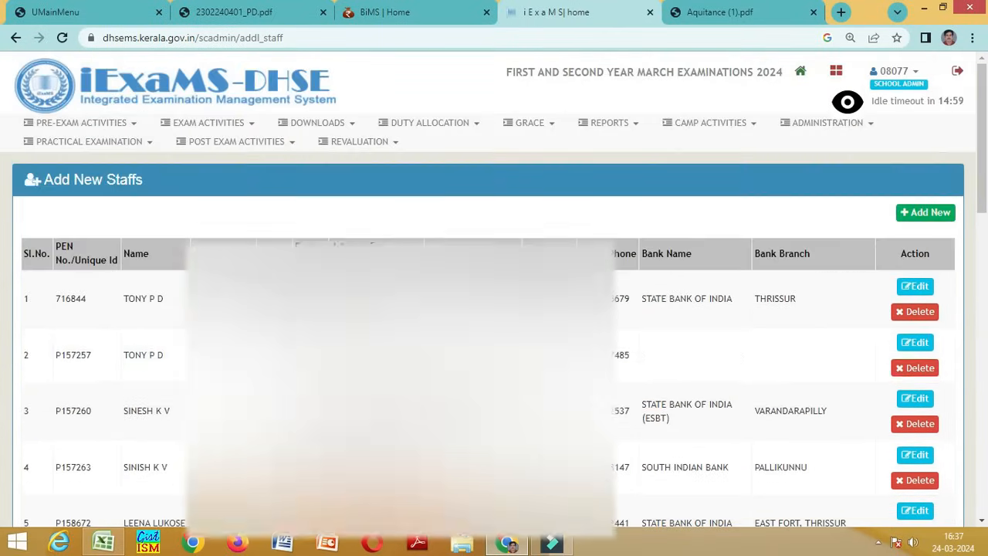
Start a new staff entry as Night Watchman identified by Employee Id, review its personal and bank detail fields, and close it unsaved
left_click(918, 213)
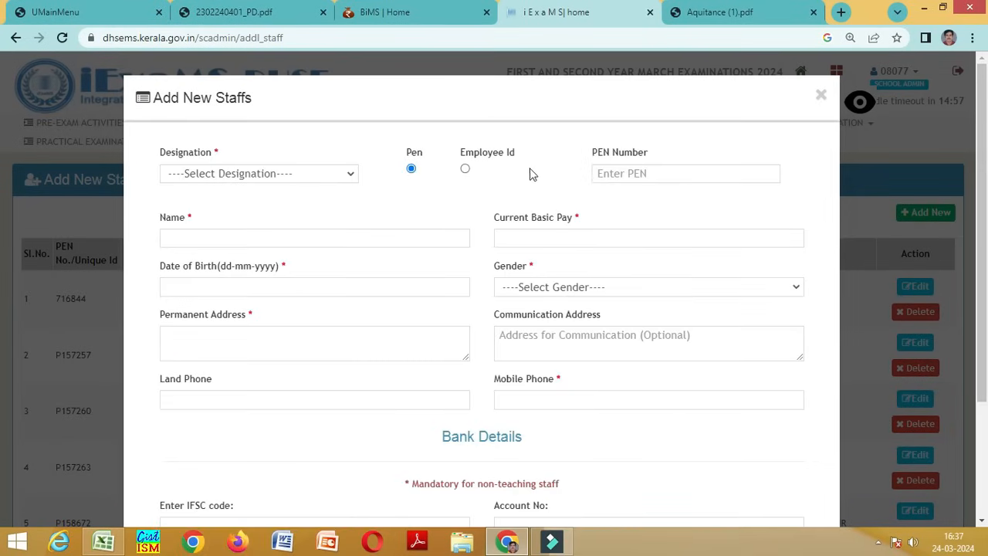
left_click(349, 178)
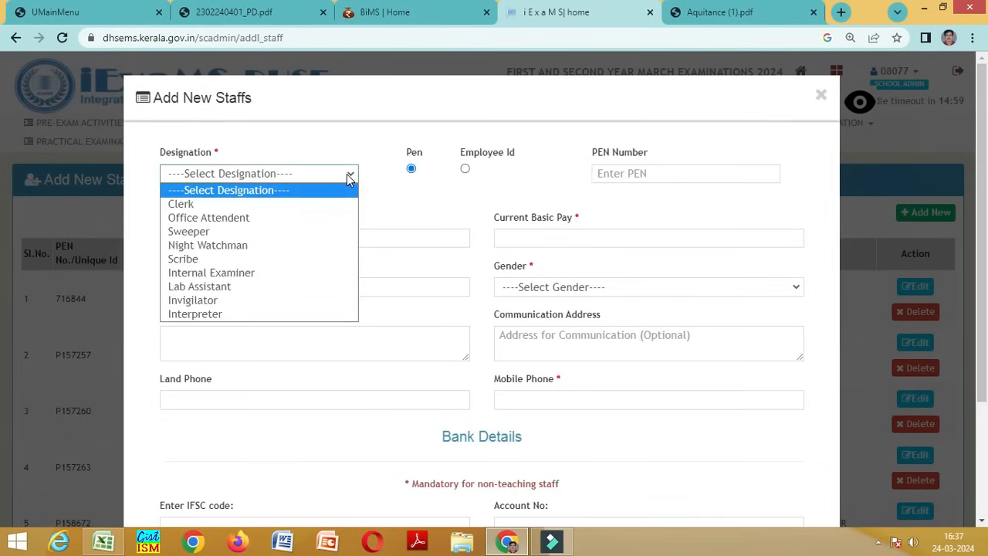
left_click(299, 245)
left_click(466, 171)
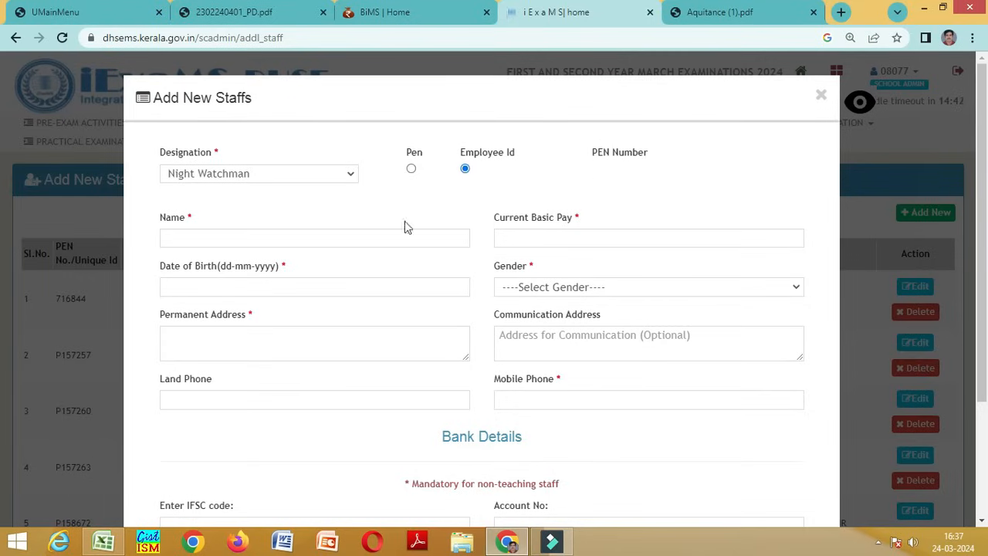
scroll(417, 247, "down", 3)
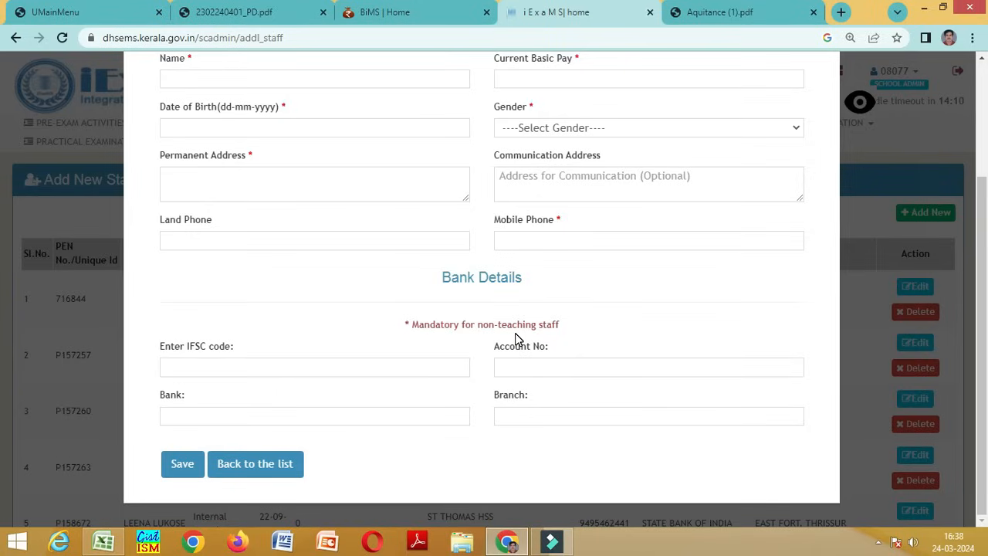
scroll(570, 362, "up", 3)
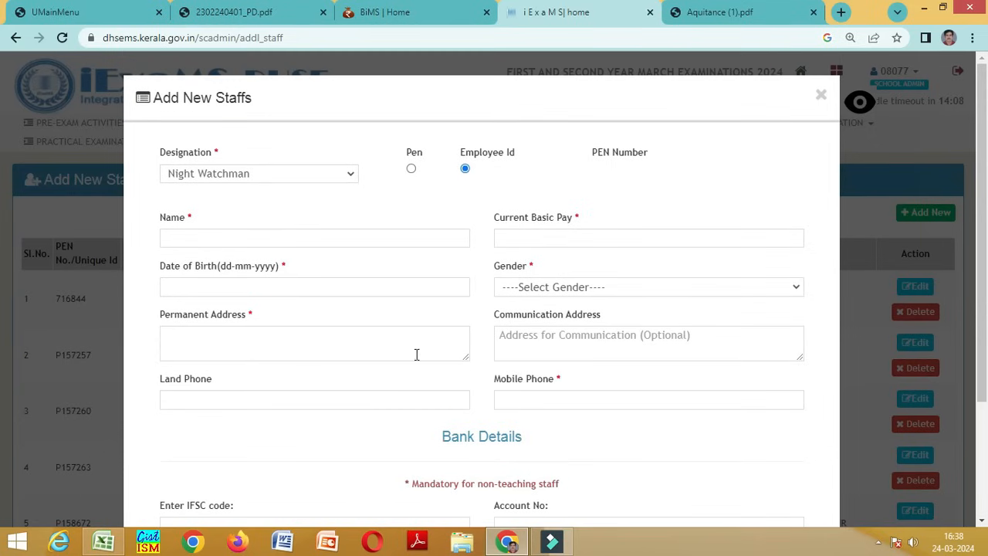
left_click(822, 98)
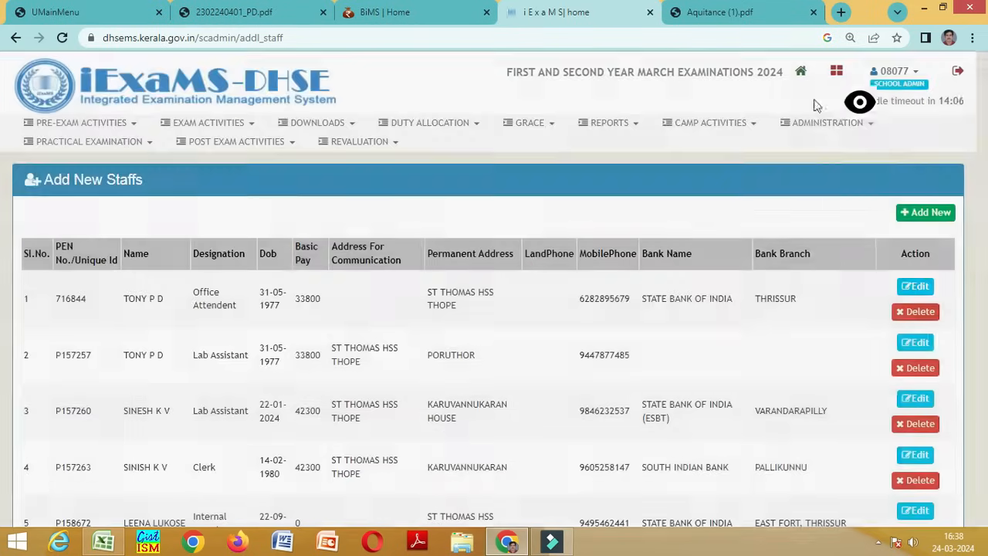
Skim the added staff list, then reopen the dashboard for FIRST AND SECOND YEAR MARCH EXAMINATIONS, year 2024
scroll(408, 326, "down", 12)
scroll(451, 340, "up", 12)
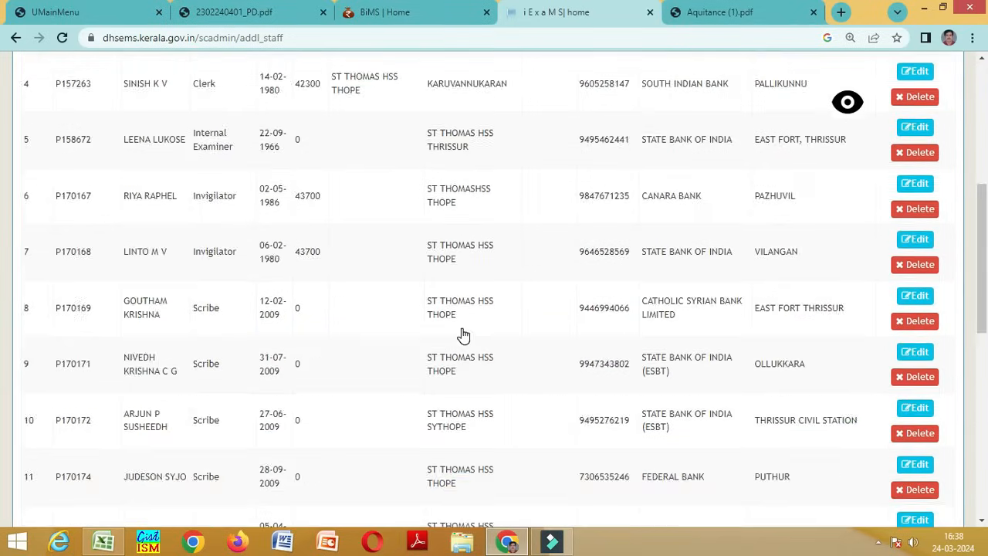
mouse_move(828, 123)
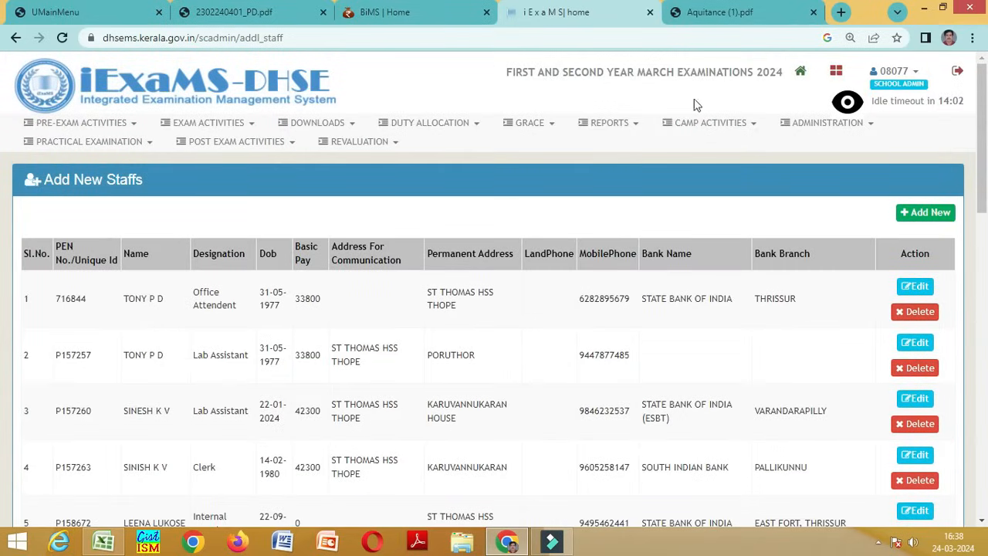
left_click(836, 70)
mouse_move(745, 129)
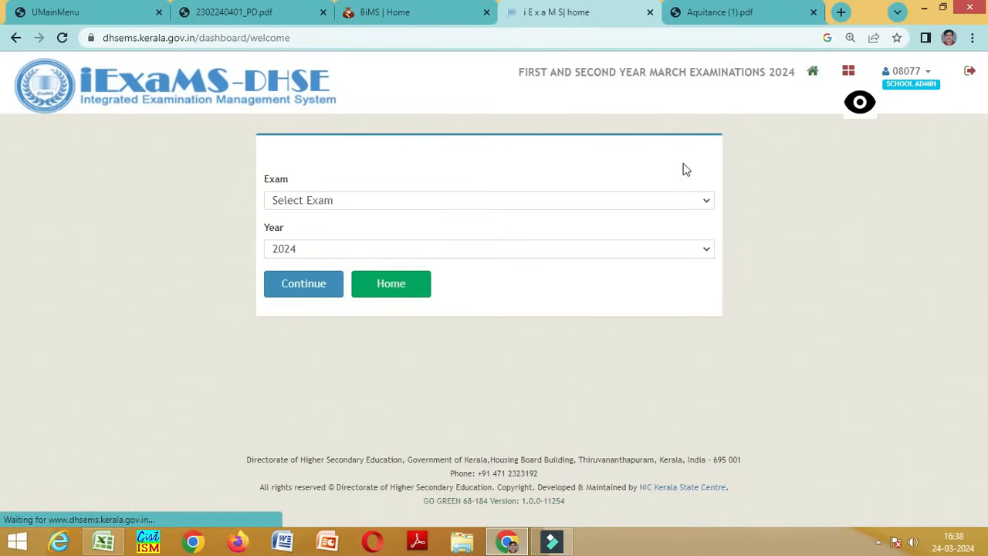
left_click(384, 200)
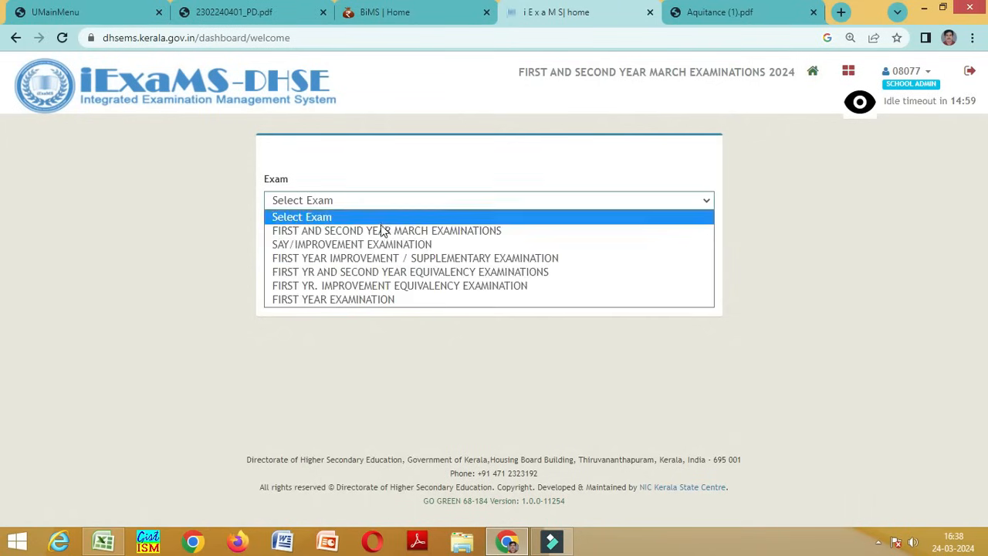
left_click(383, 231)
left_click(316, 295)
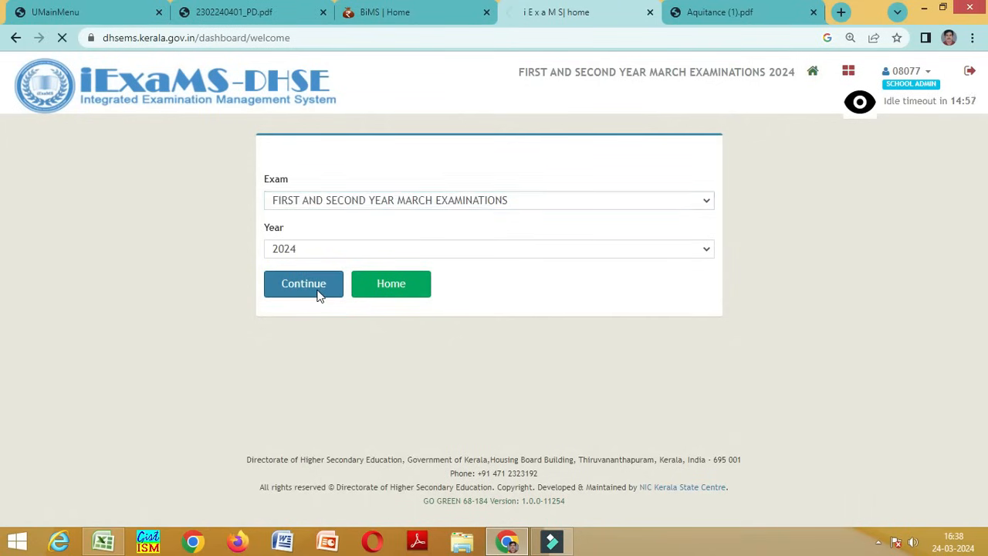
Download the CSV For BIMS file and review its beneficiary, bank and amount columns in Excel
scroll(571, 374, "down", 3)
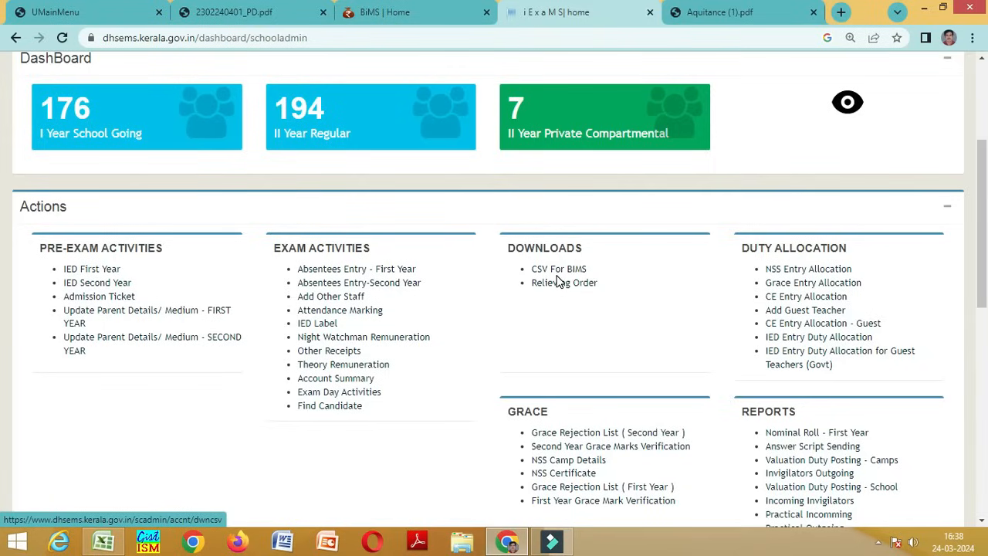
left_click(562, 275)
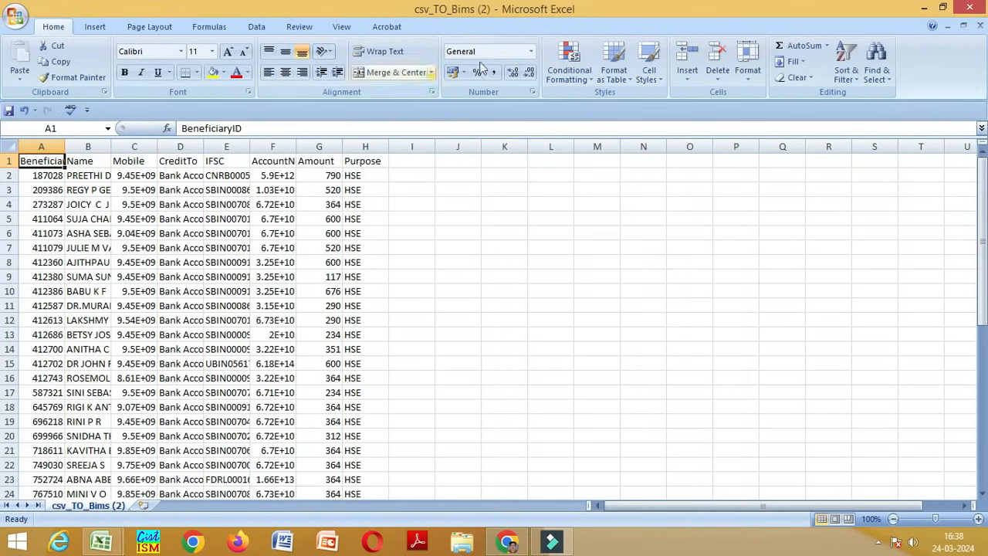
left_click(925, 8)
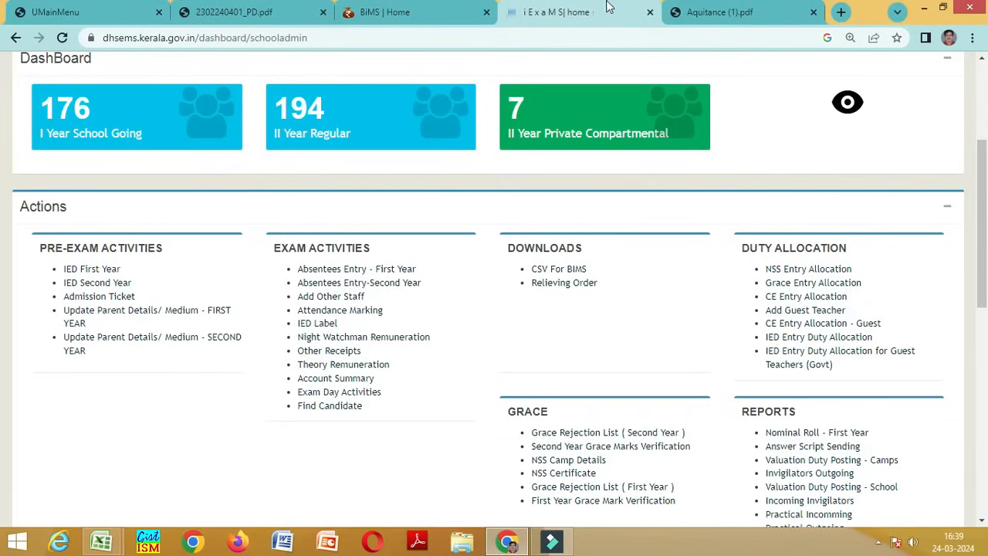
Switch to BiMS and try to open Add/Edit Proceedings in the TSB section
left_click(417, 13)
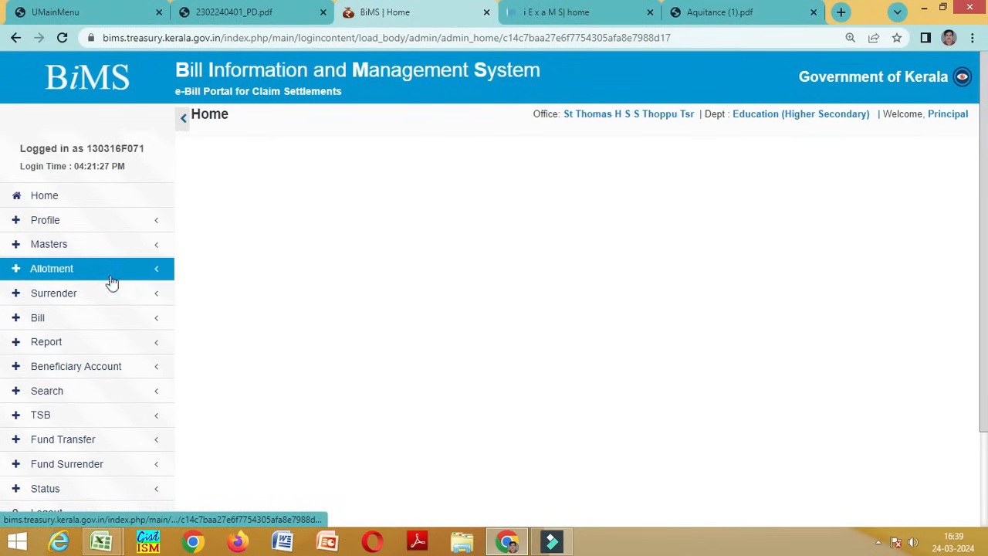
scroll(108, 290, "down", 1)
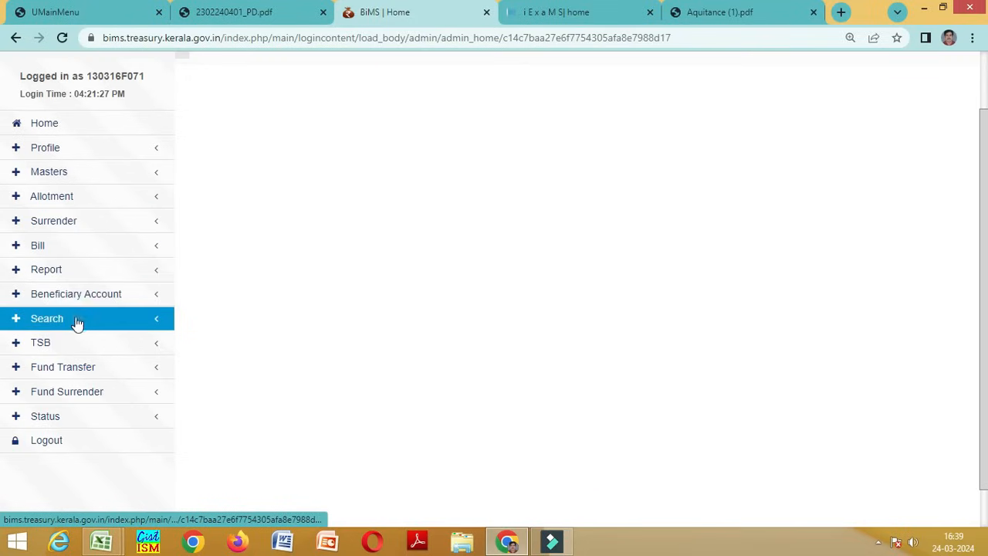
left_click(77, 344)
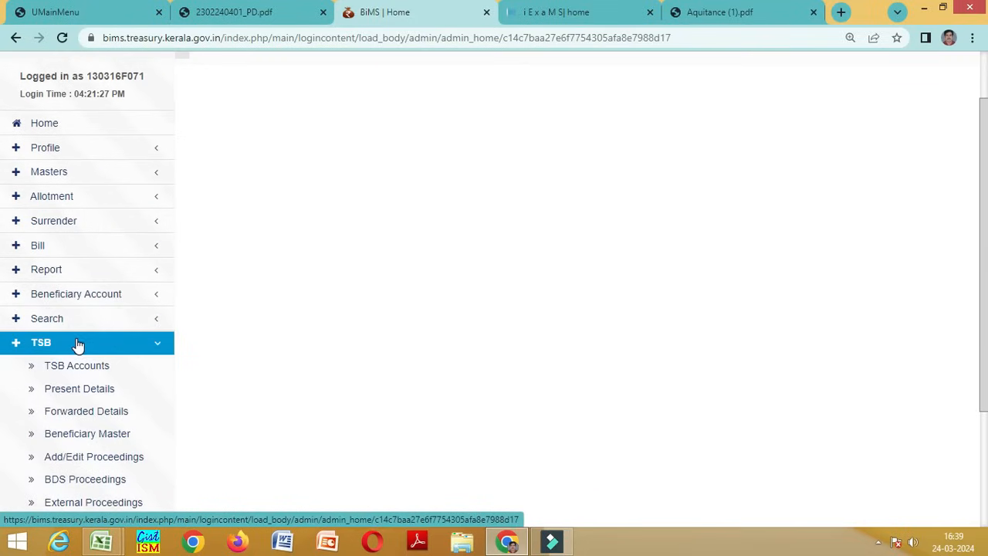
scroll(102, 350, "down", 1)
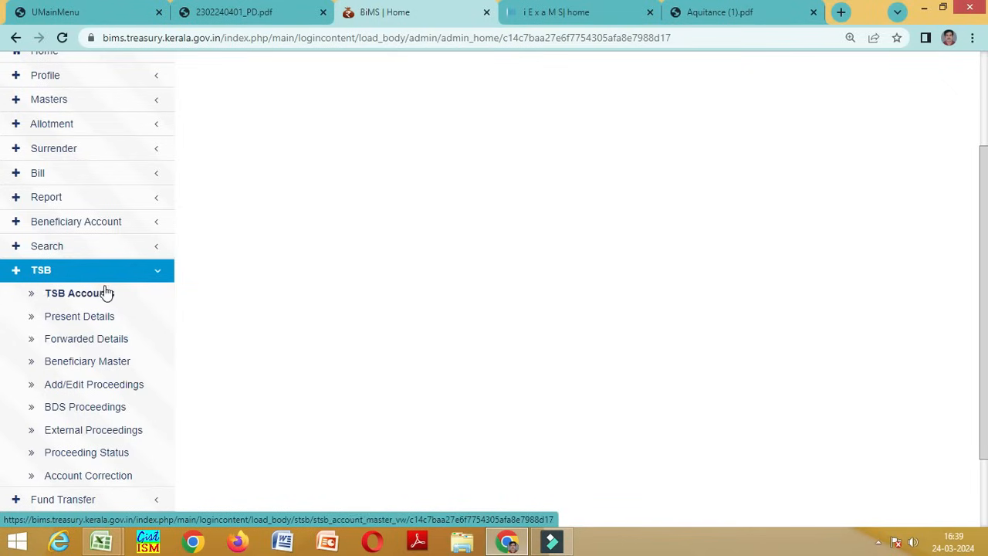
left_click(115, 387)
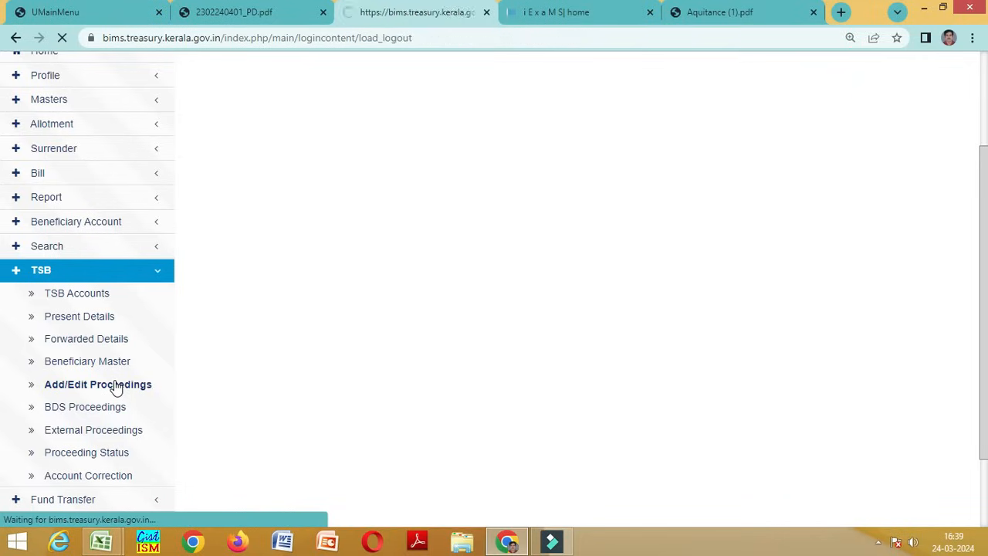
Return to the BiMS login page, dismiss the launch announcement, select the DDO role and refresh the captcha image
left_click(467, 233)
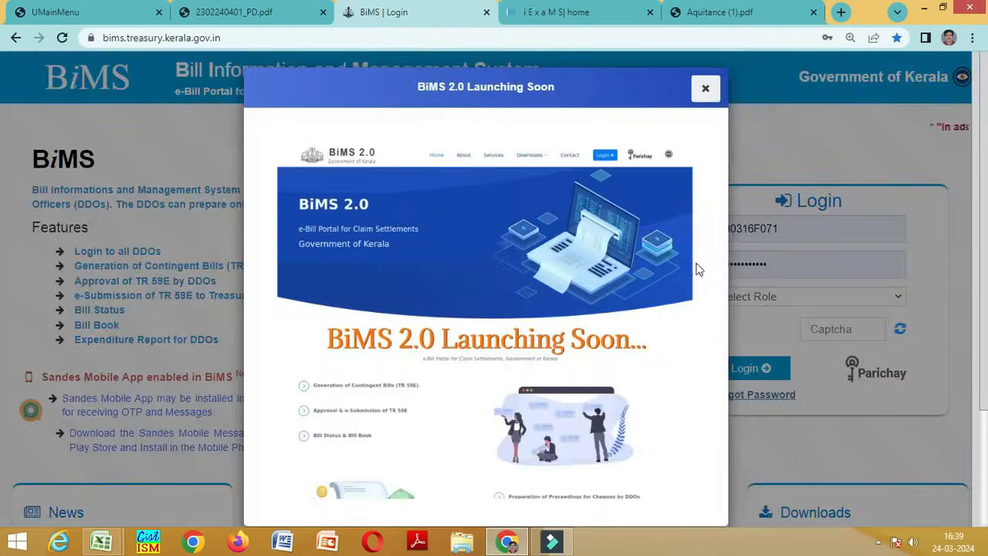
left_click(705, 88)
left_click(770, 295)
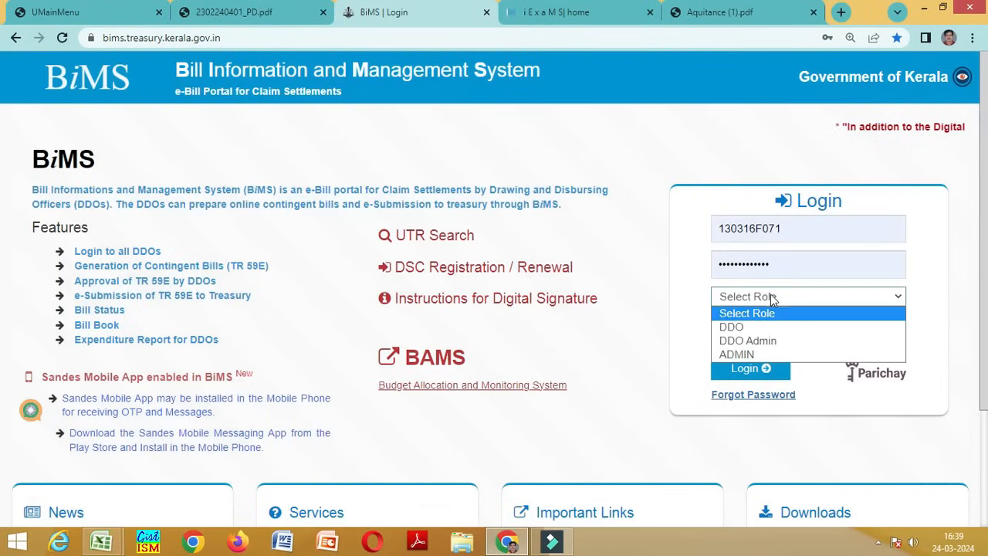
left_click(734, 327)
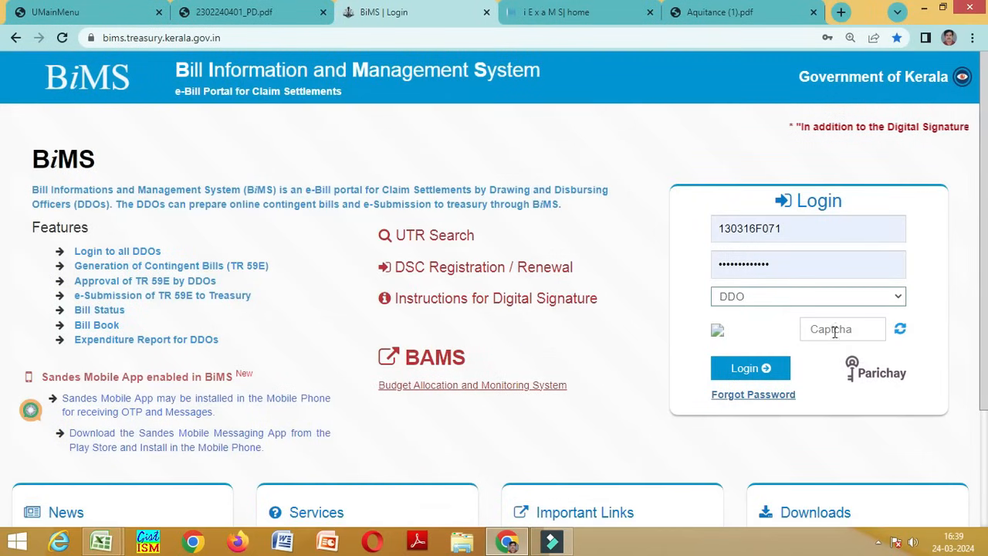
left_click(899, 332)
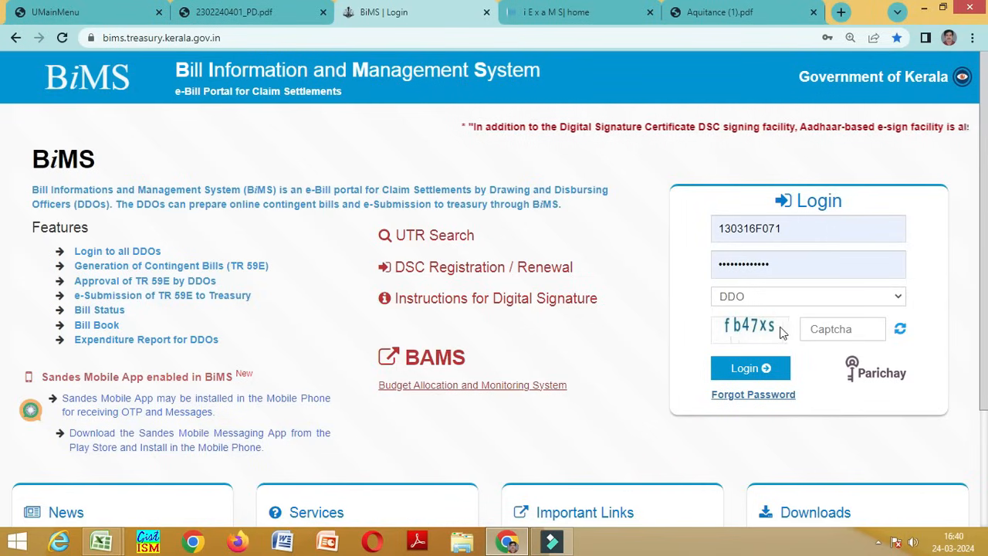
Enter the captcha code and try to log in to BiMS with the DDO role
left_click(820, 327)
type("fb")
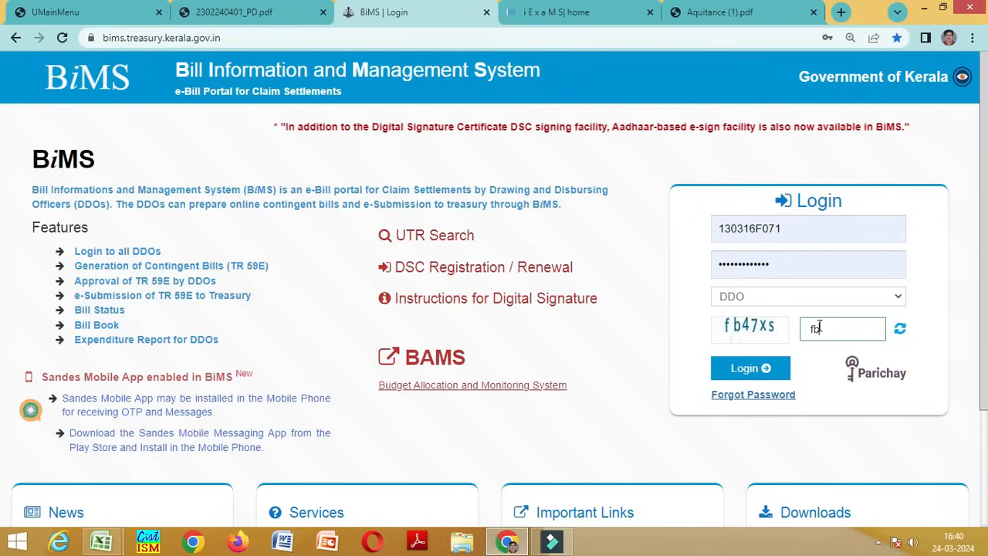
type("47")
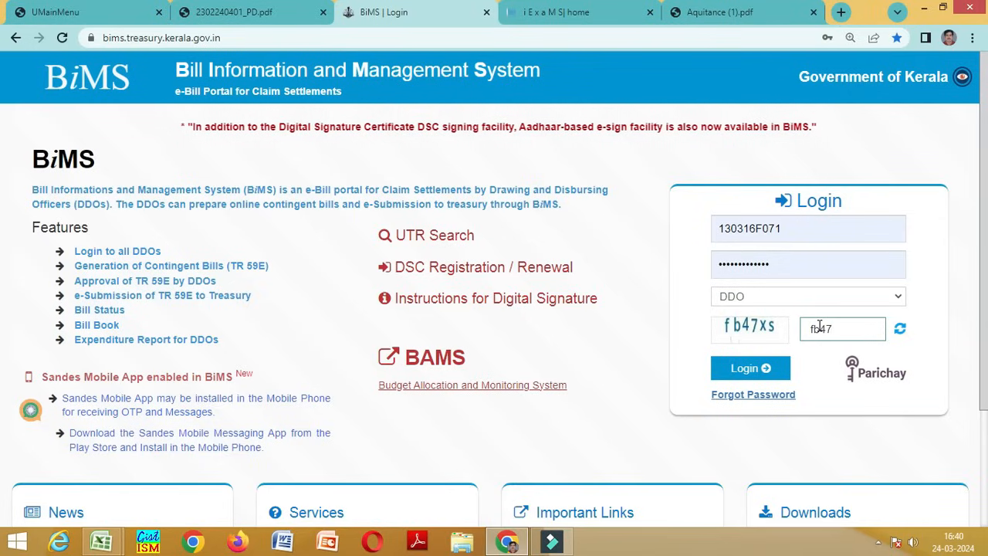
type("xs")
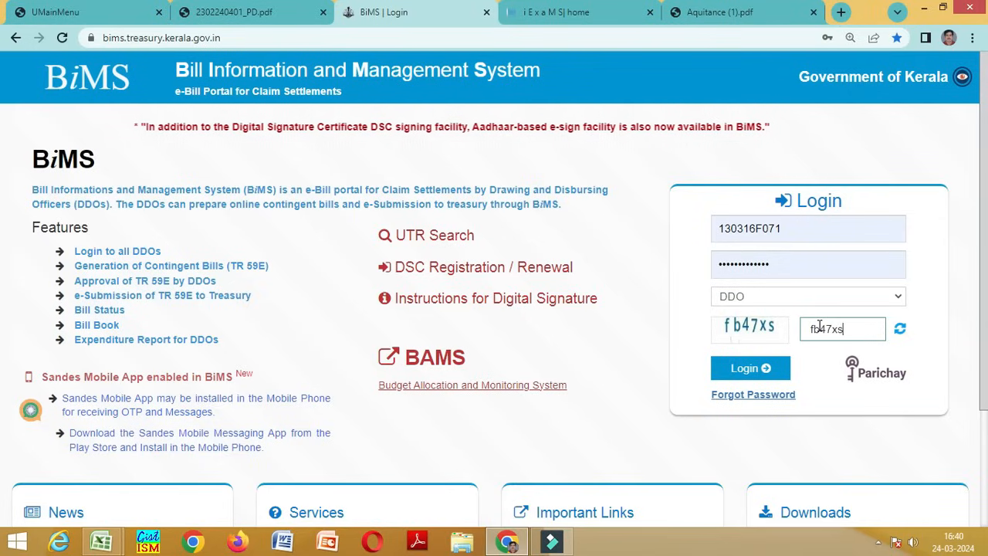
left_click(771, 370)
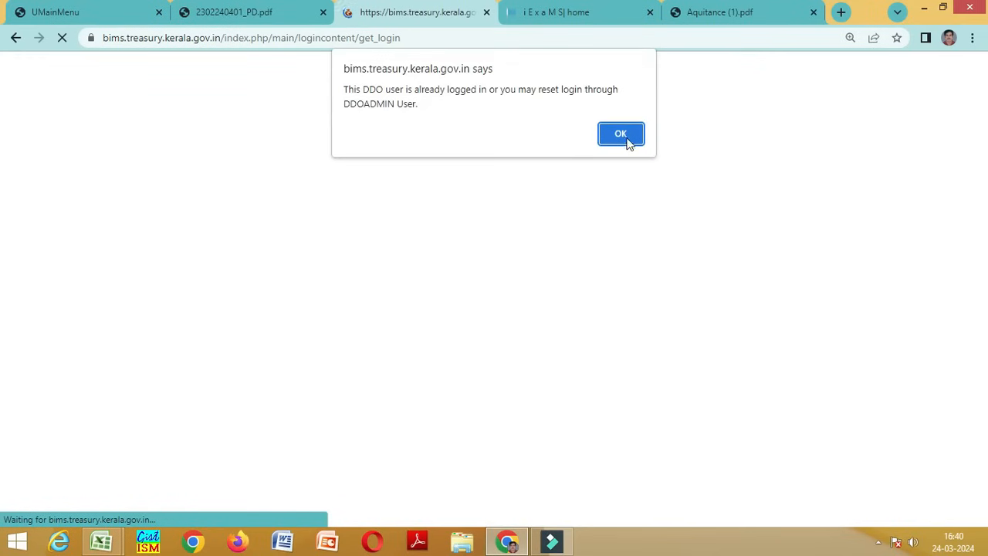
left_click(623, 136)
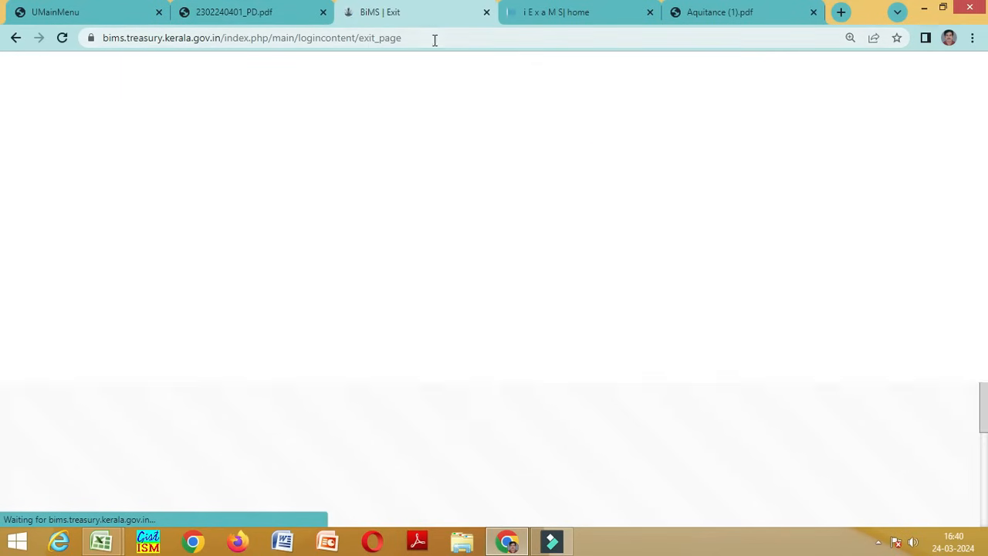
Go back to the BiMS login page, dismiss the announcement and select the DDO Admin role
left_click(471, 236)
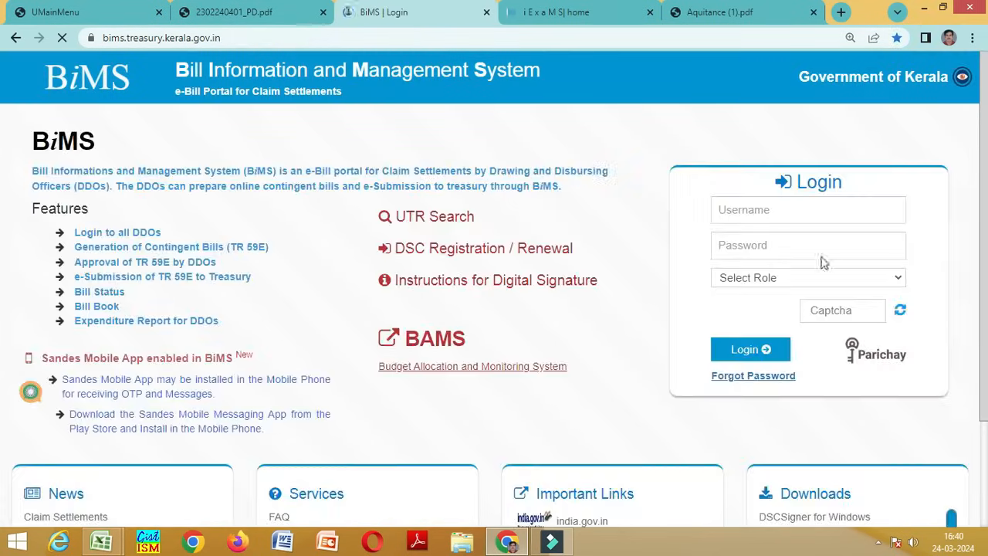
left_click(706, 90)
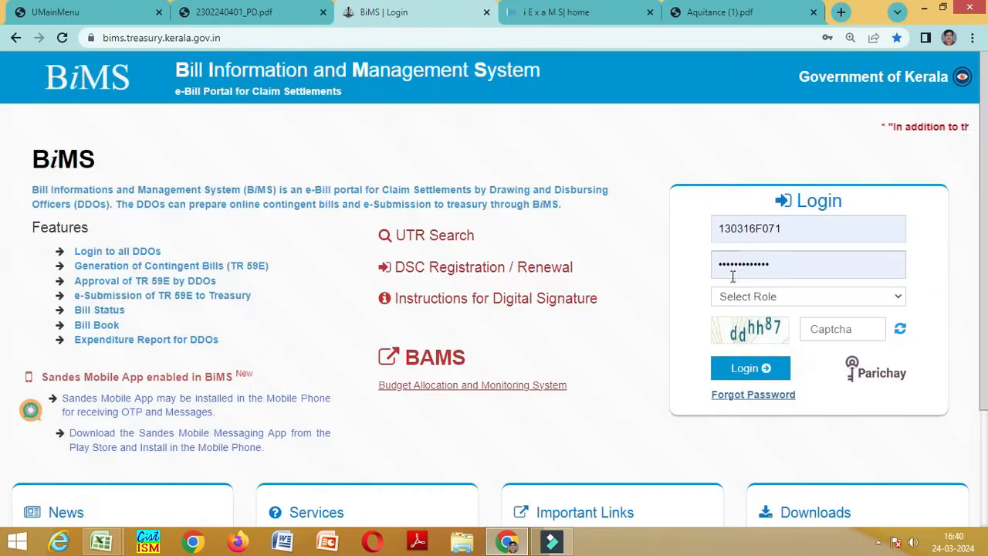
left_click(776, 294)
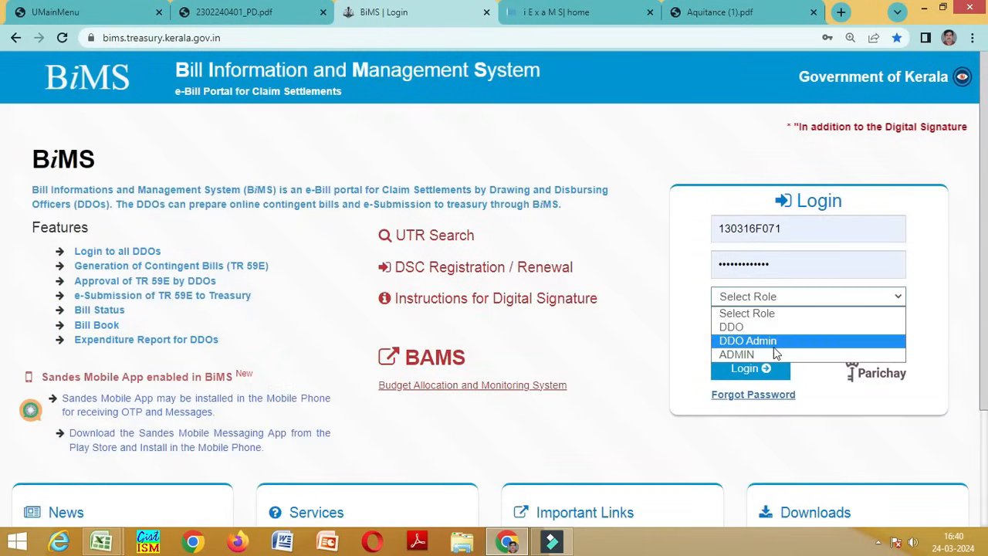
left_click(773, 343)
Clear the prefilled password on the BiMS login form and enter the account password for the DDO Admin role
left_click(788, 258)
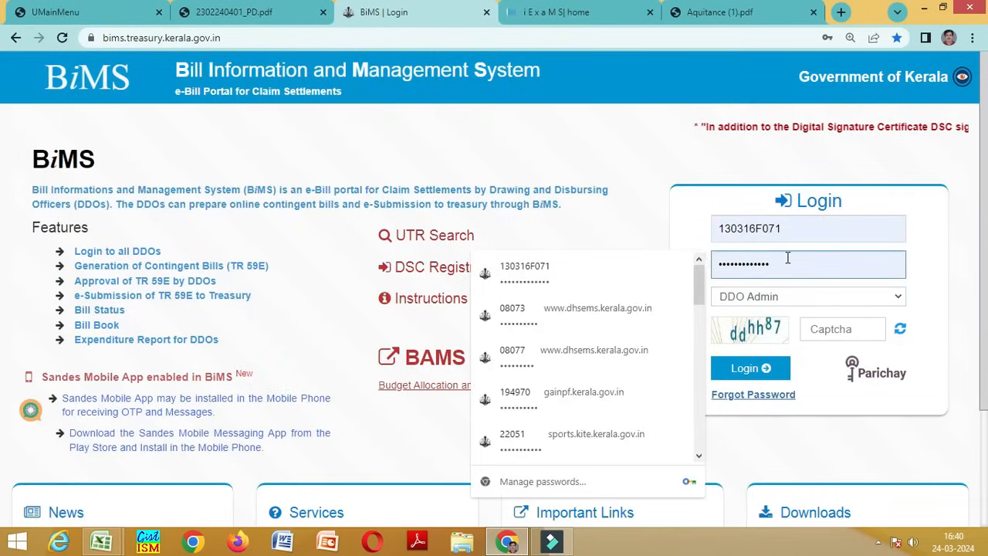
key("BackSpace")
key("BackSpace")
key("BackSpace")
key("BackSpace")
key("BackSpace")
key("BackSpace")
key("BackSpace")
key("BackSpace")
key("BackSpace")
key("BackSpace")
key("BackSpace")
key("BackSpace")
key("BackSpace")
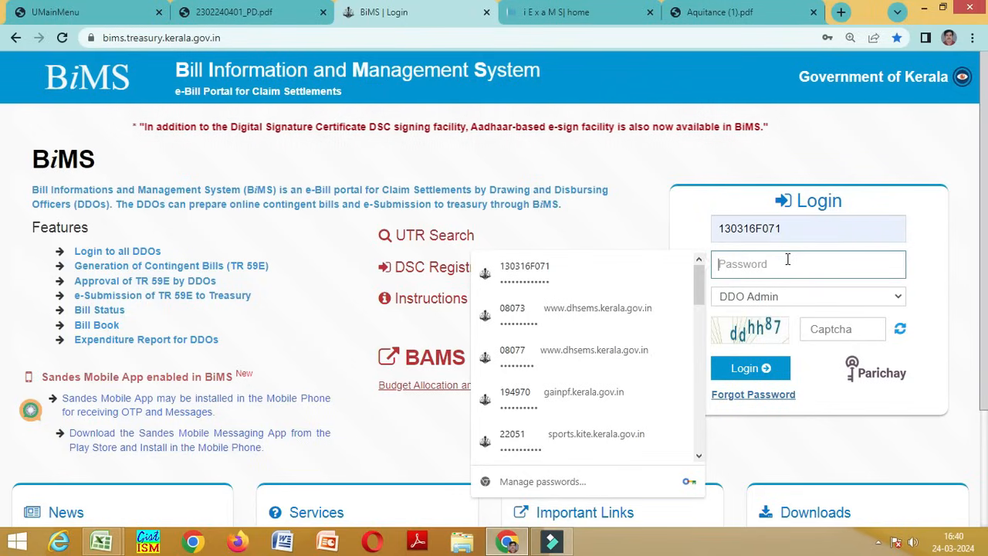
type("***")
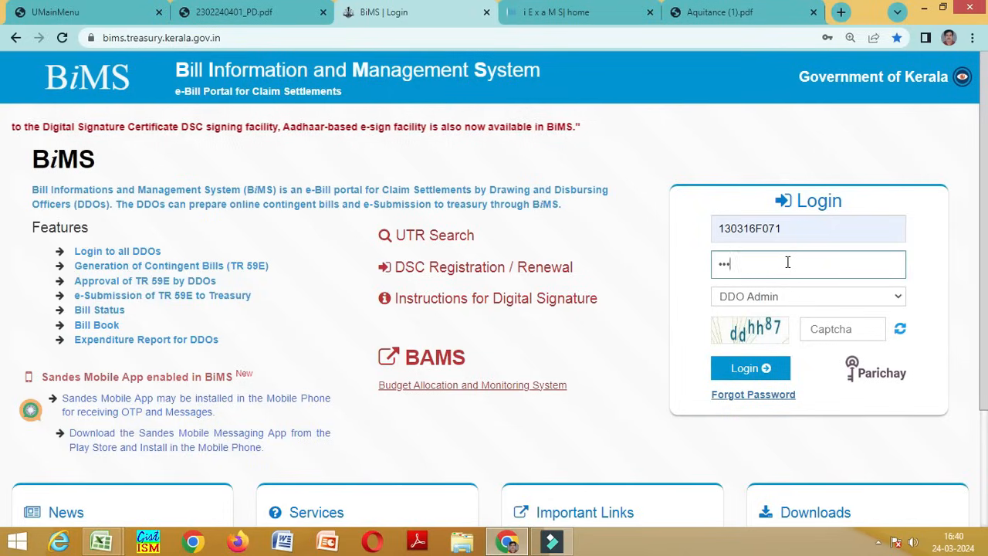
type("****")
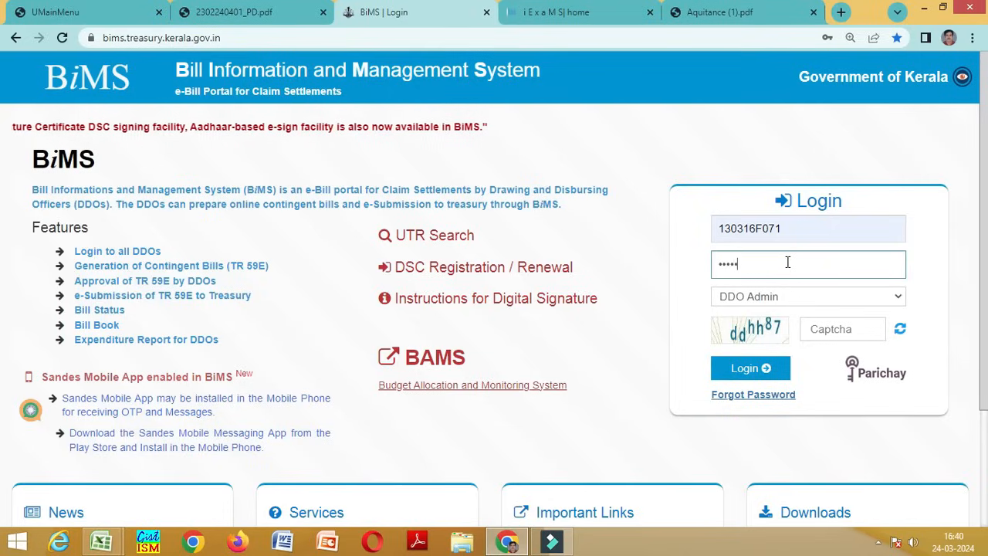
type("*")
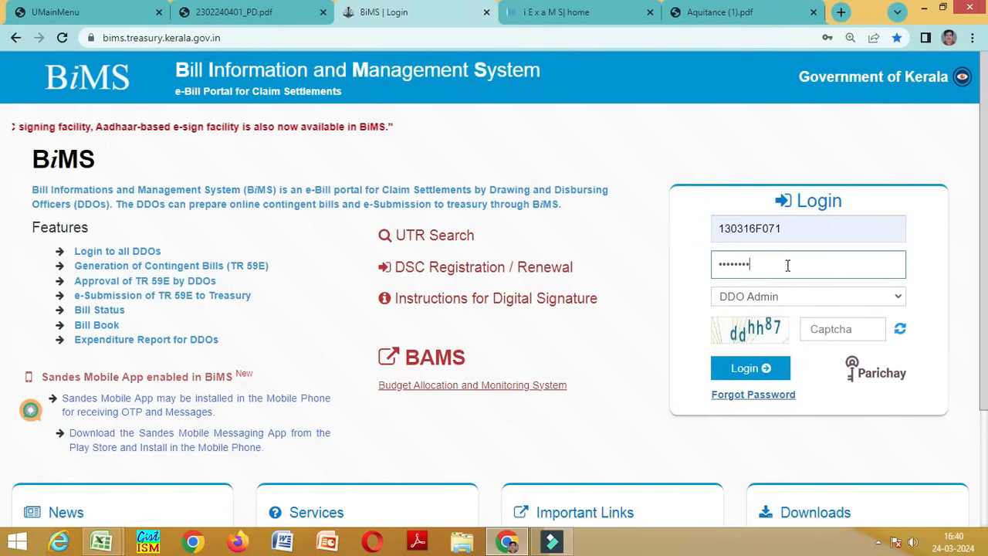
type("*")
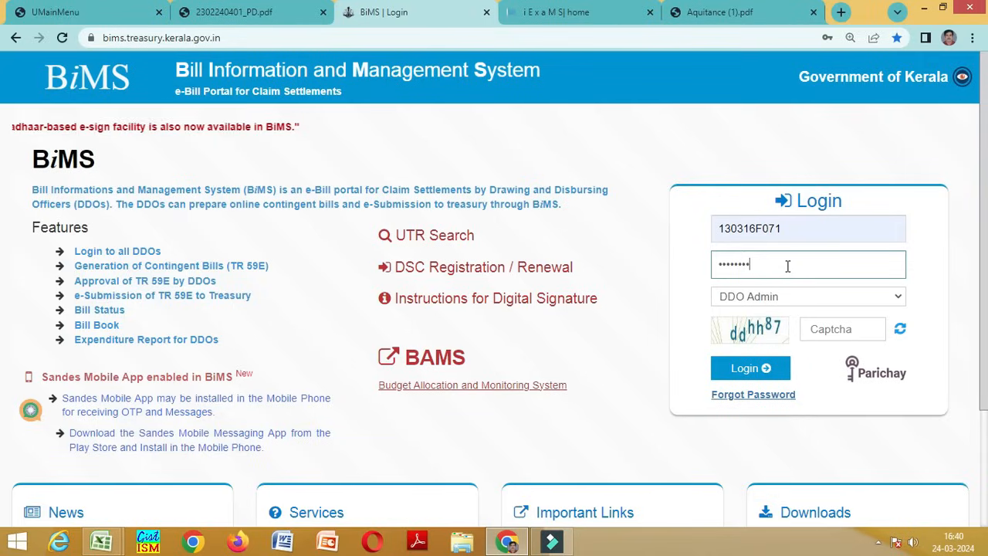
type("****")
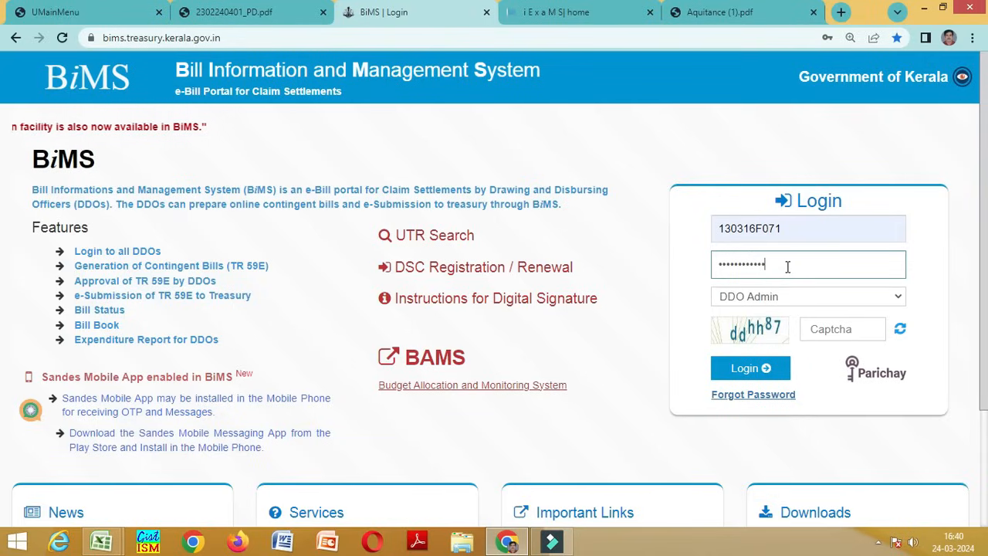
Enter the captcha code and log in to BiMS with the DDO Admin role
left_click(820, 334)
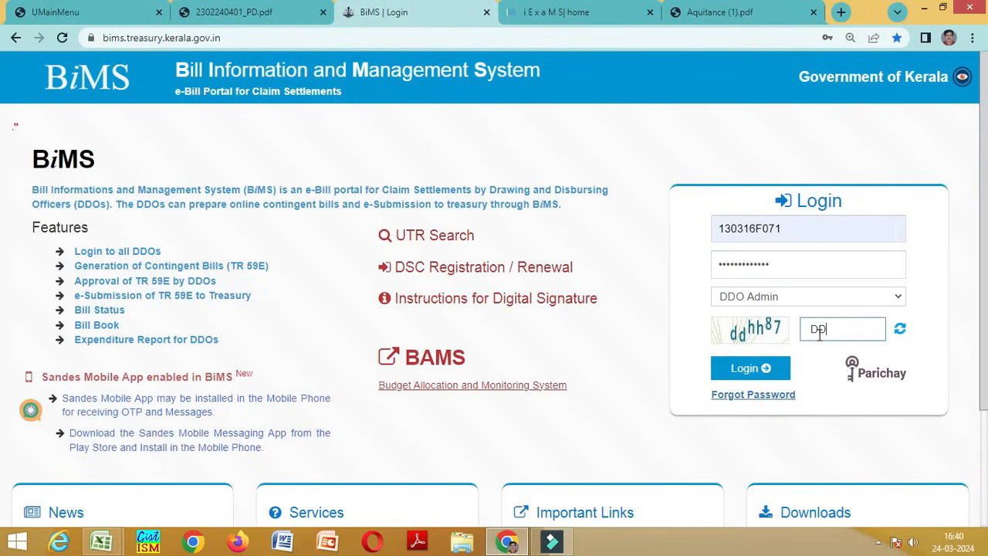
type("D")
key("BackSpace")
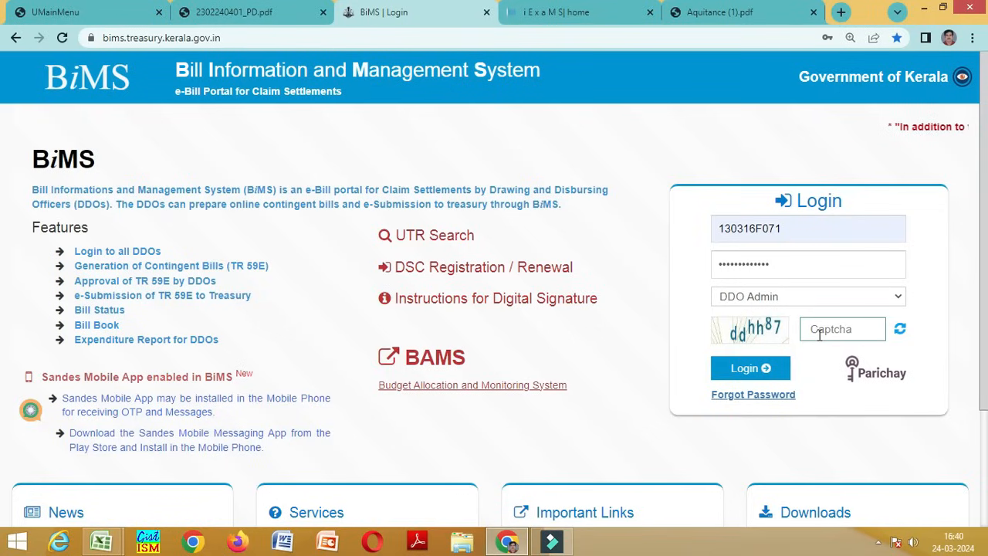
type("dd")
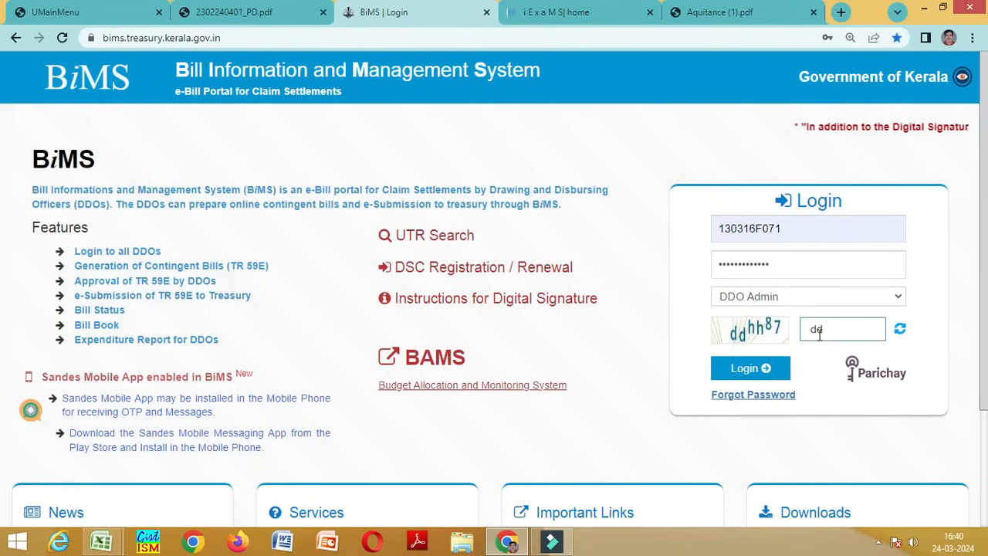
type("hh87")
left_click(757, 371)
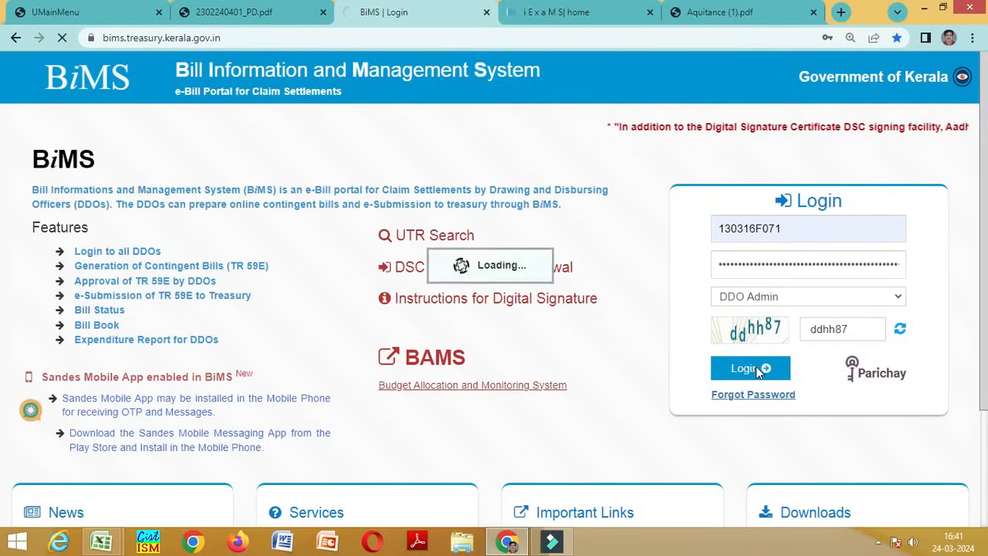
left_click(866, 244)
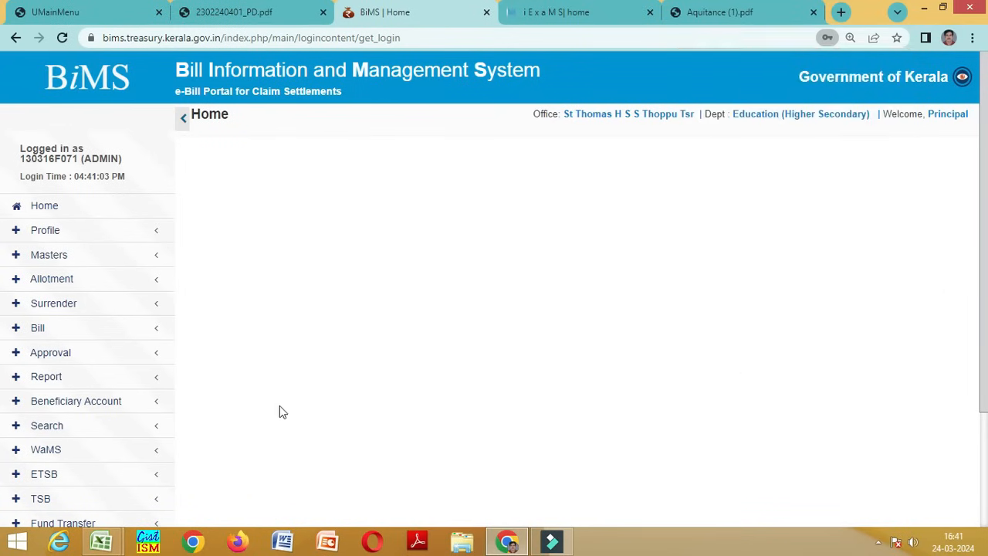
Open Reset Login and reset the login of the DDO user, accepting the confirmation
scroll(280, 406, "down", 2)
left_click(48, 452)
left_click(85, 468)
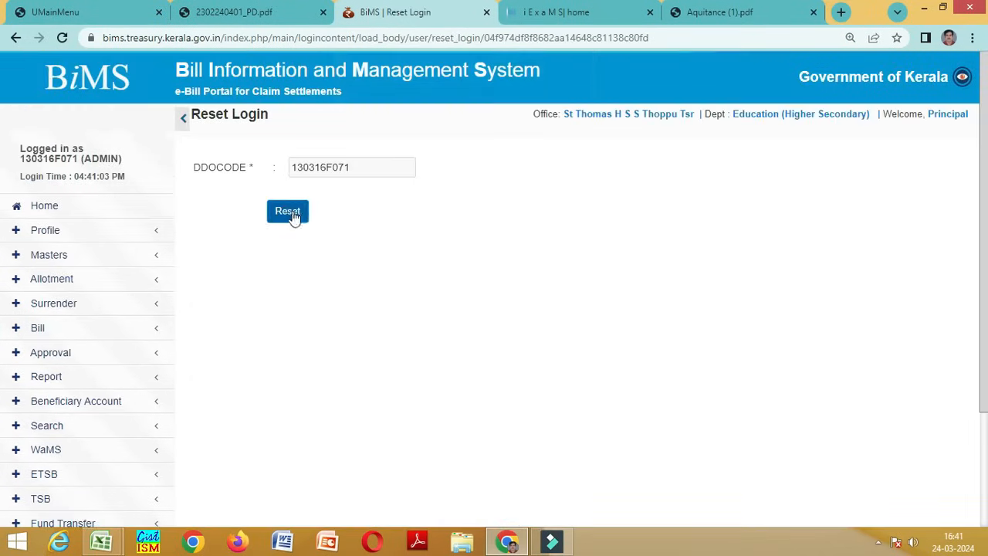
left_click(294, 217)
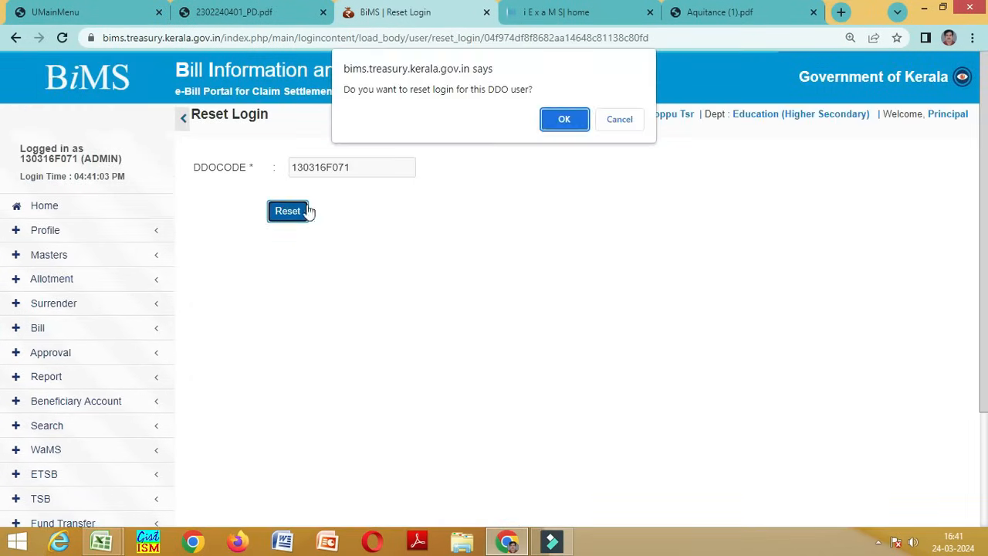
left_click(567, 121)
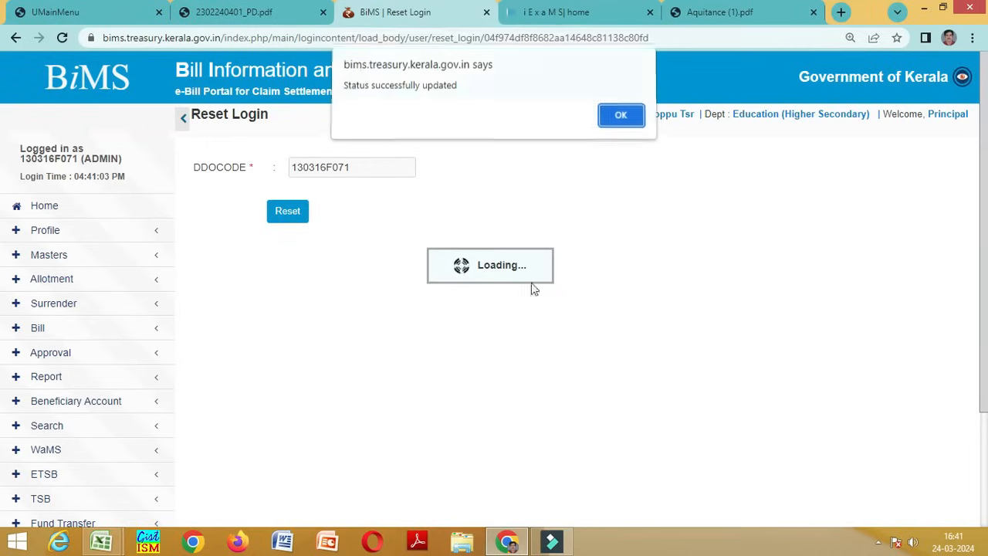
left_click(619, 119)
Log out of the admin account, return to the BiMS login page and dismiss the launch announcement
scroll(254, 364, "down", 2)
left_click(61, 471)
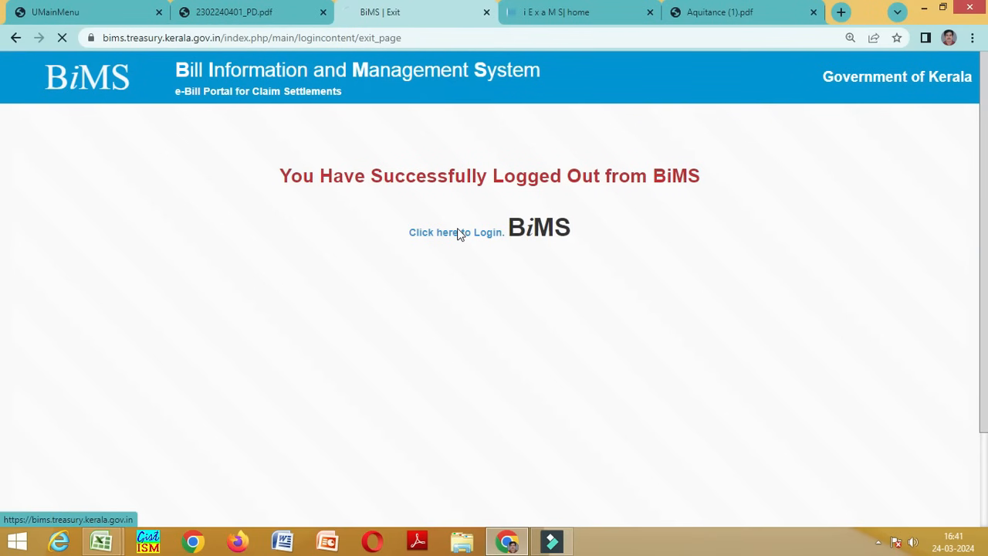
left_click(459, 232)
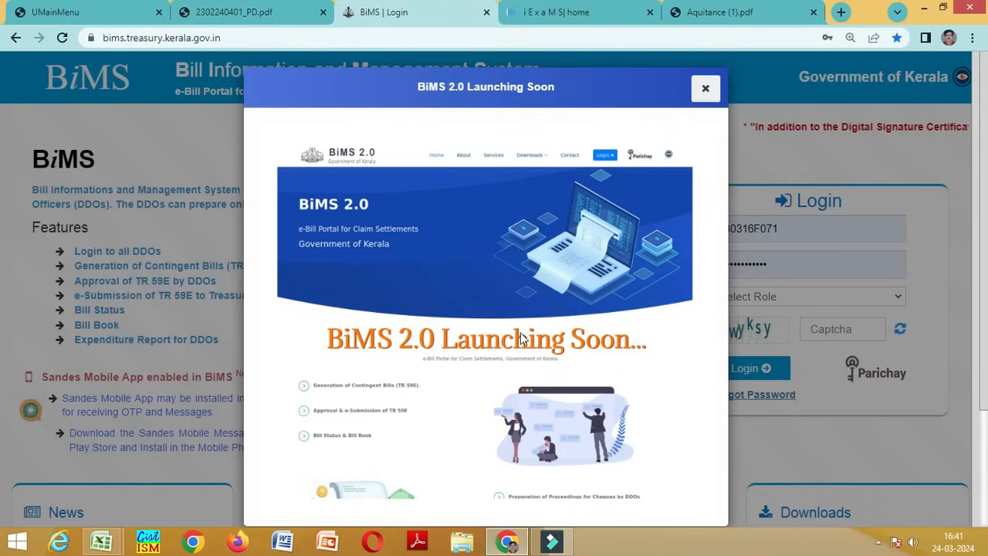
left_click(707, 91)
Select the DDO role, enter the captcha code and log in to BiMS
left_click(767, 298)
left_click(769, 327)
left_click(856, 332)
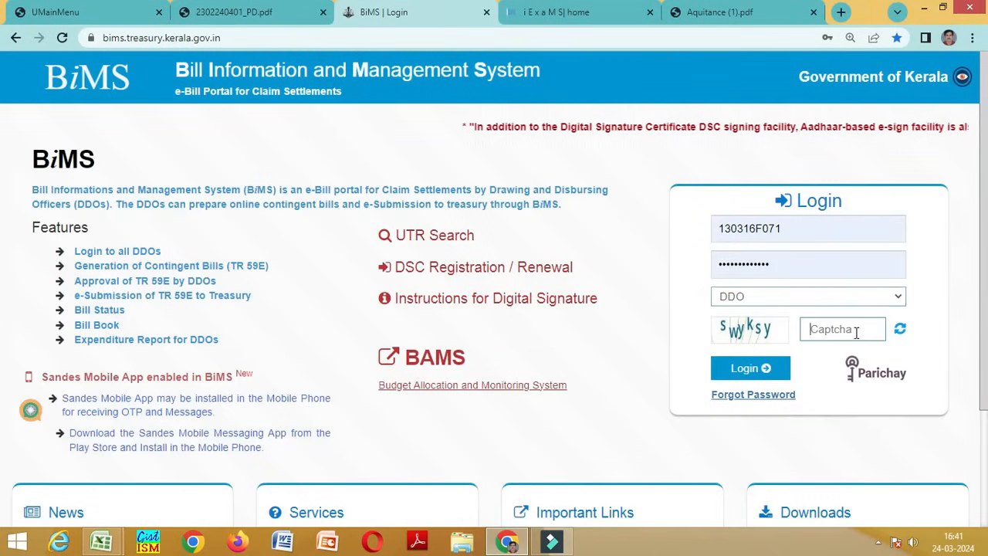
type("swyk")
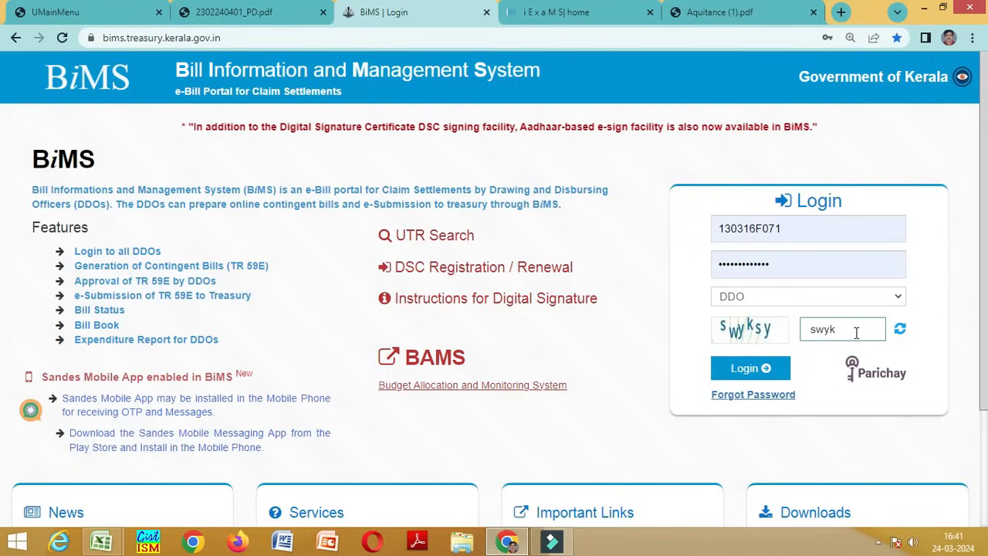
type("sy")
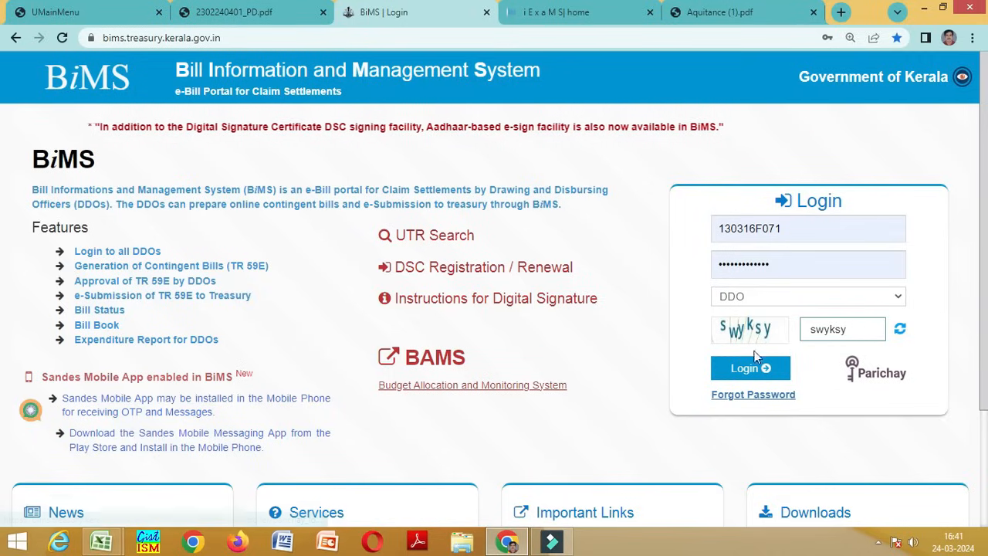
left_click(753, 365)
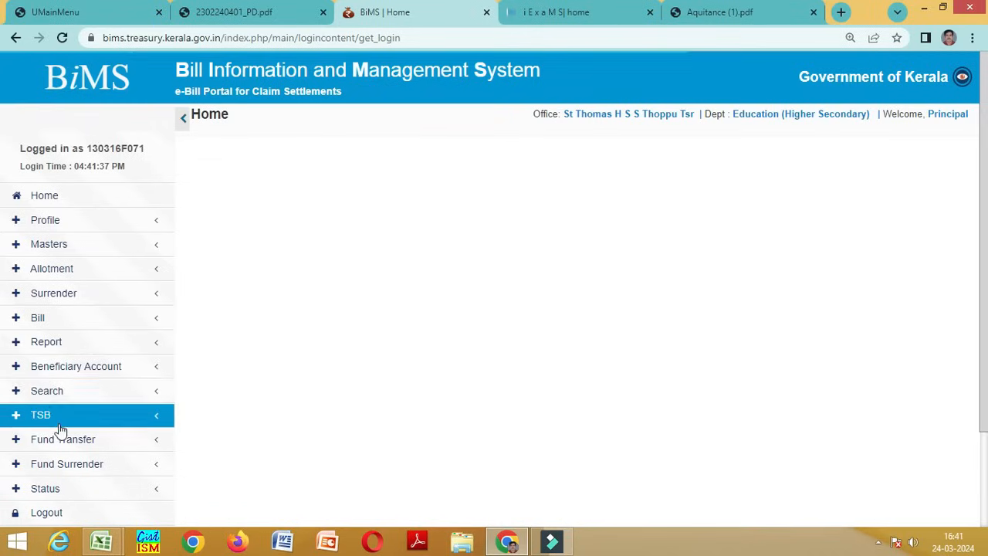
Open Add/Edit Proceedings in the TSB section
scroll(60, 429, "down", 1)
left_click(54, 345)
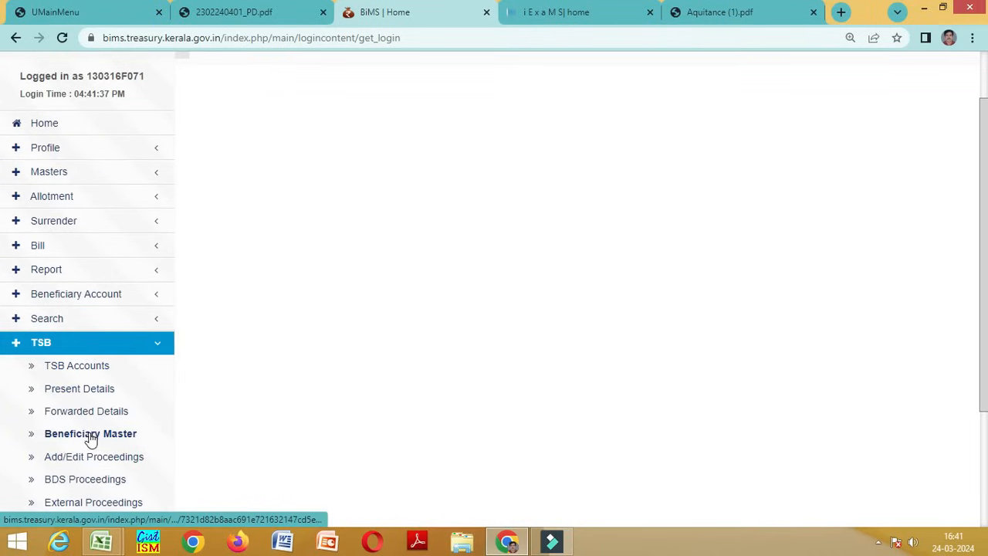
left_click(86, 457)
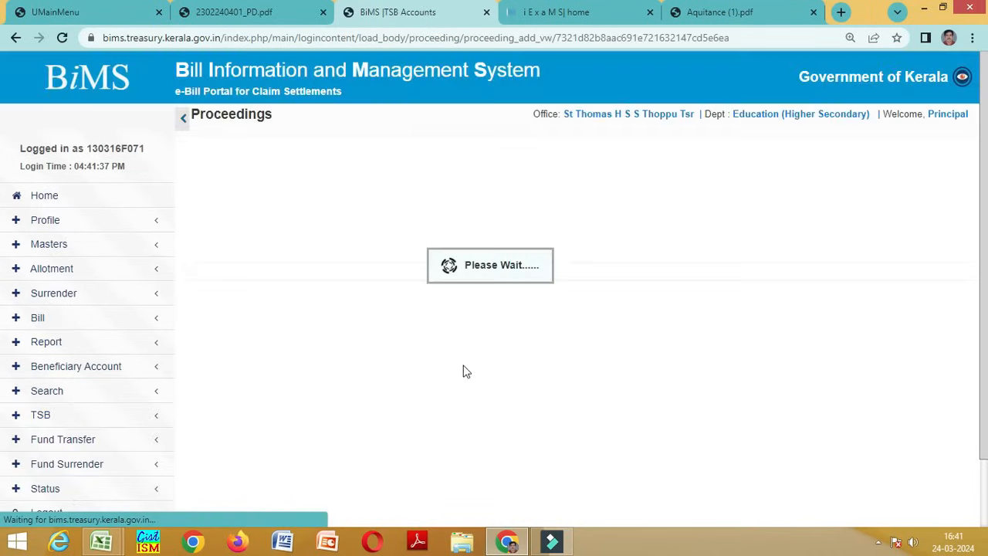
Select the ST THOMAS H S S THOPPU TSR entry dated 24/03/2024 as the A S of the new proceeding
scroll(573, 324, "down", 3)
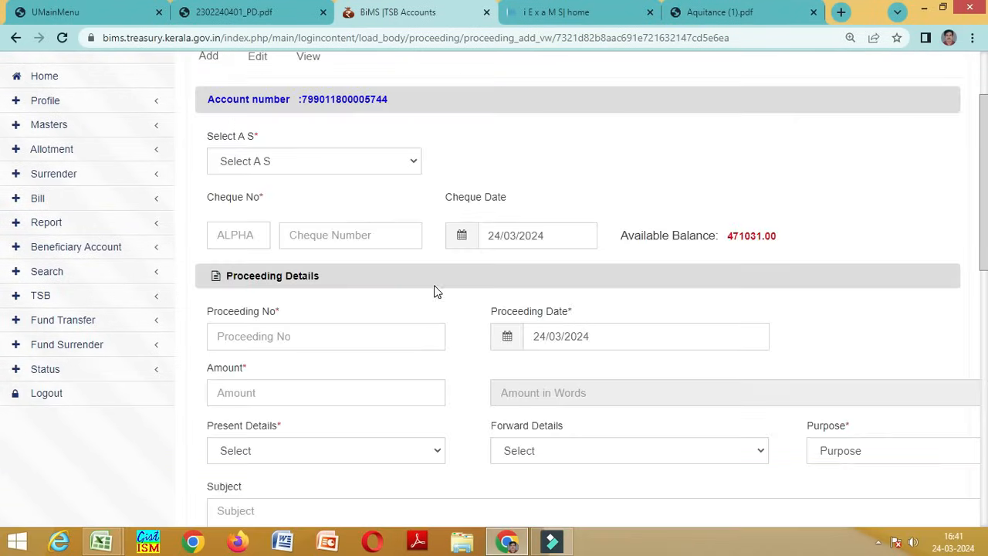
scroll(435, 291, "down", 1)
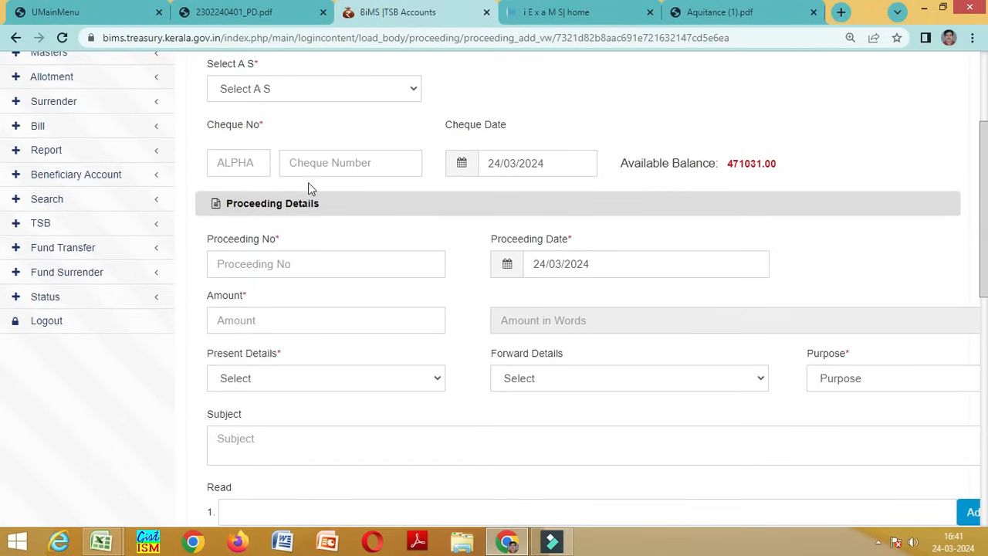
left_click(336, 101)
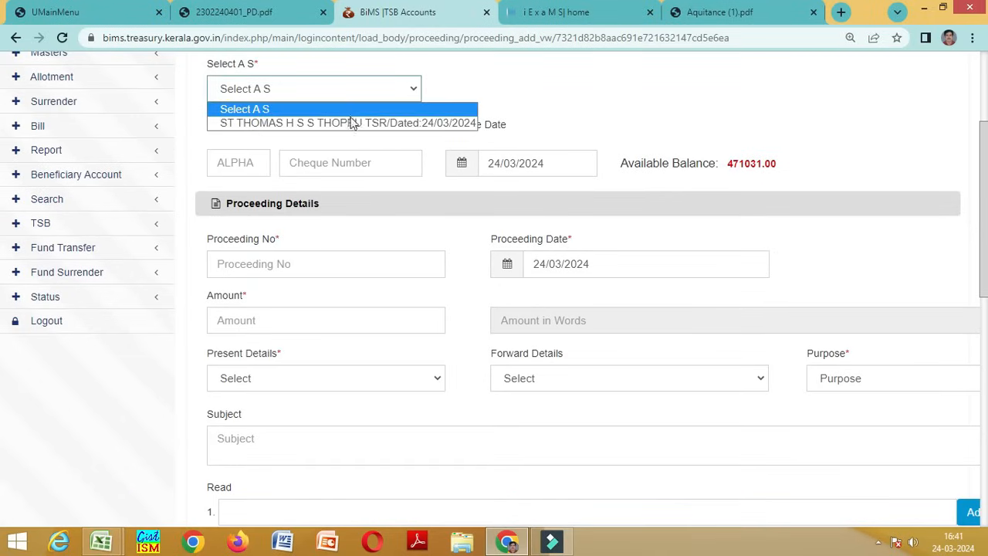
left_click(351, 124)
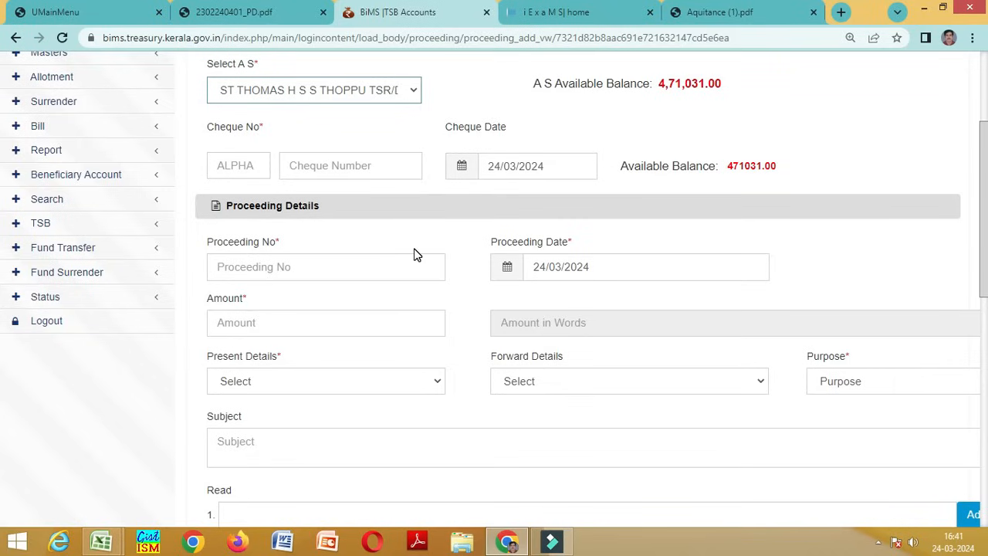
Switch to Excel and bring up the csv_TO_Bims (1) workbook
scroll(414, 255, "down", 2)
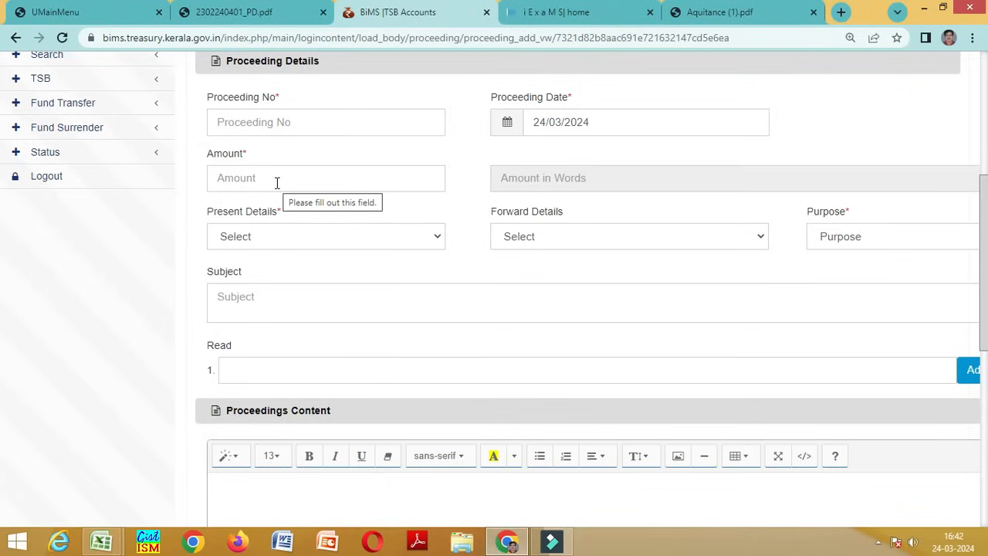
left_click(108, 546)
left_click(227, 481)
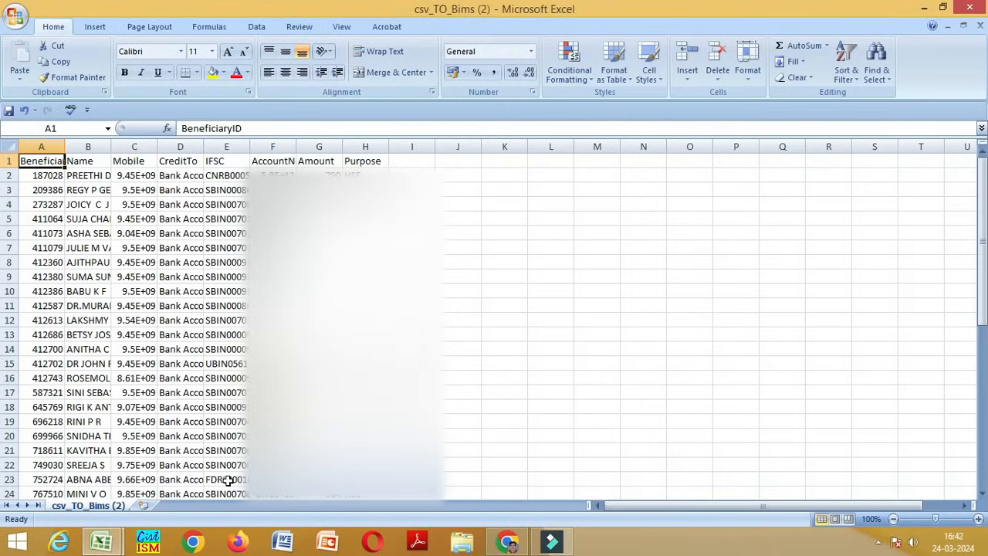
left_click(101, 543)
left_click(105, 478)
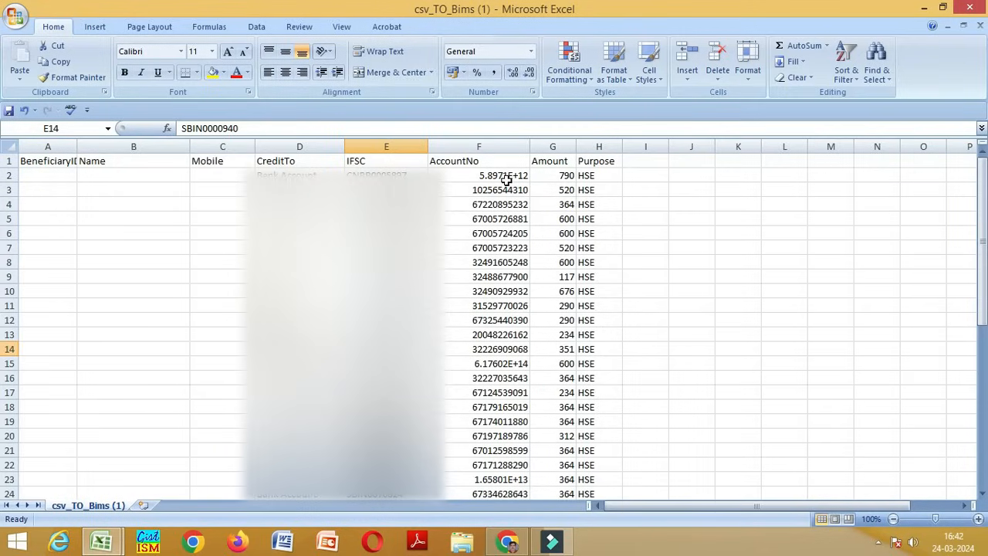
Format account number cell F23 as Number with zero decimal places so all its digits are displayed
scroll(509, 323, "down", 1)
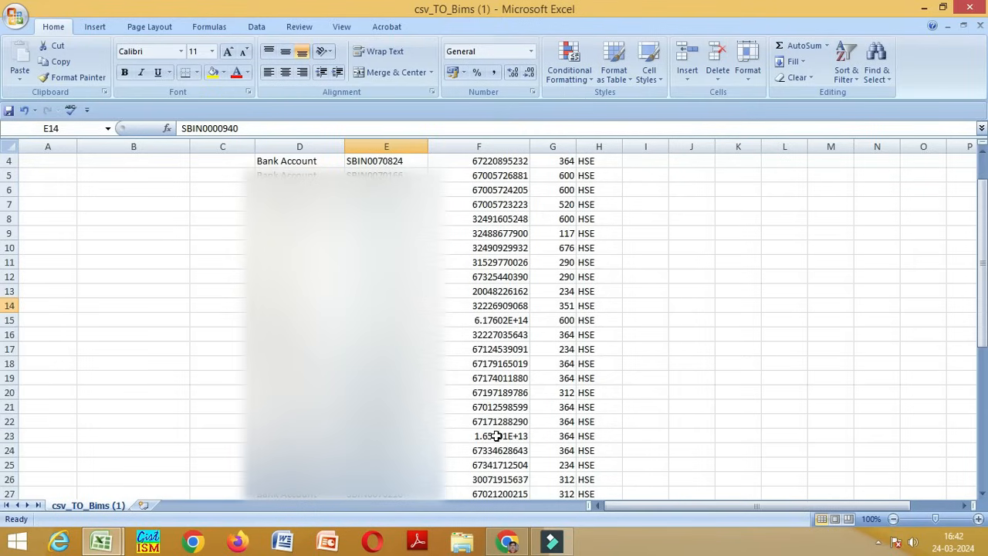
left_click(497, 436)
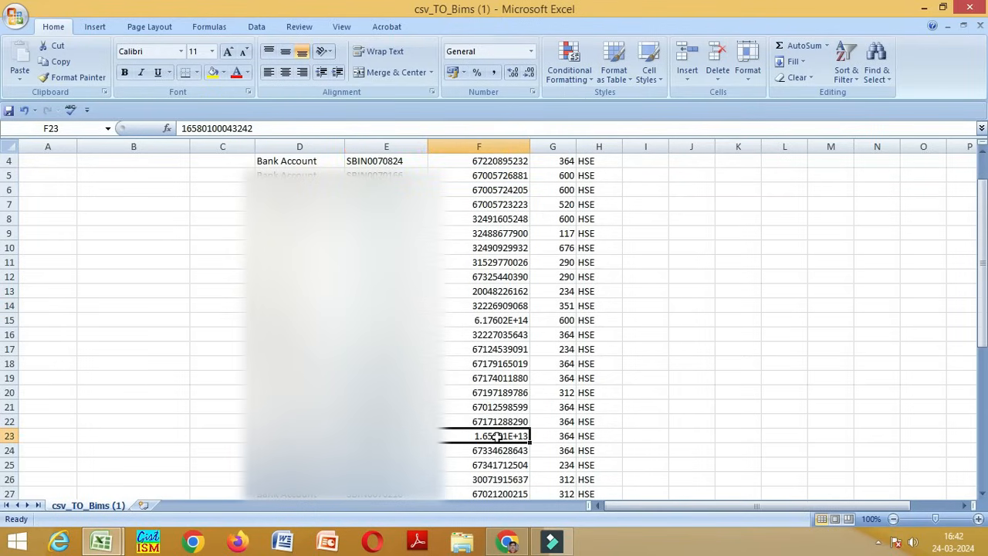
right_click(497, 436)
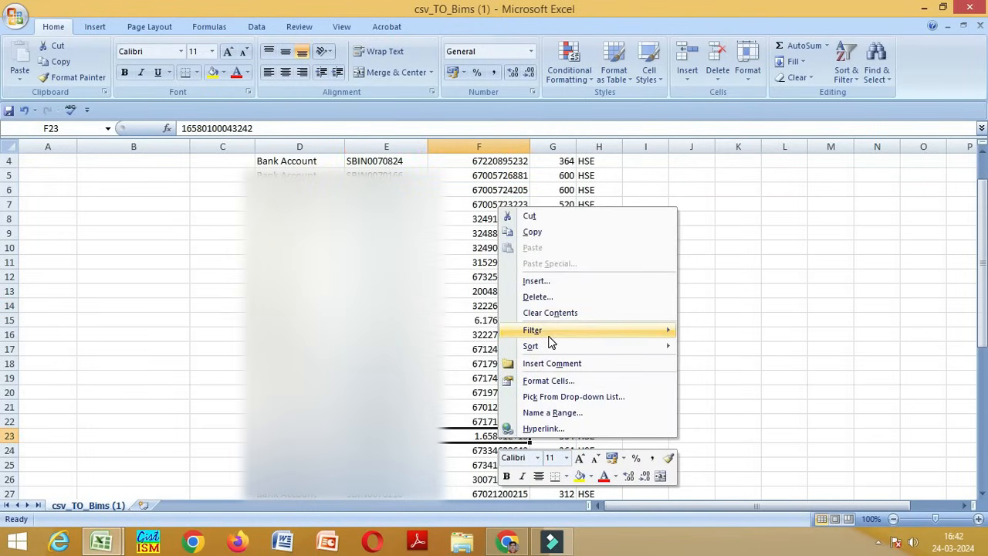
left_click(548, 382)
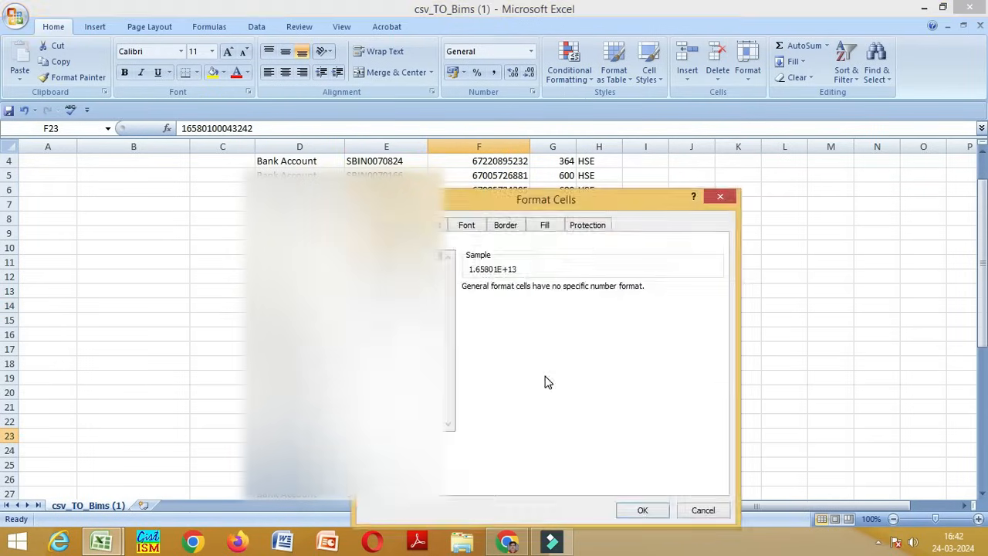
left_click(389, 265)
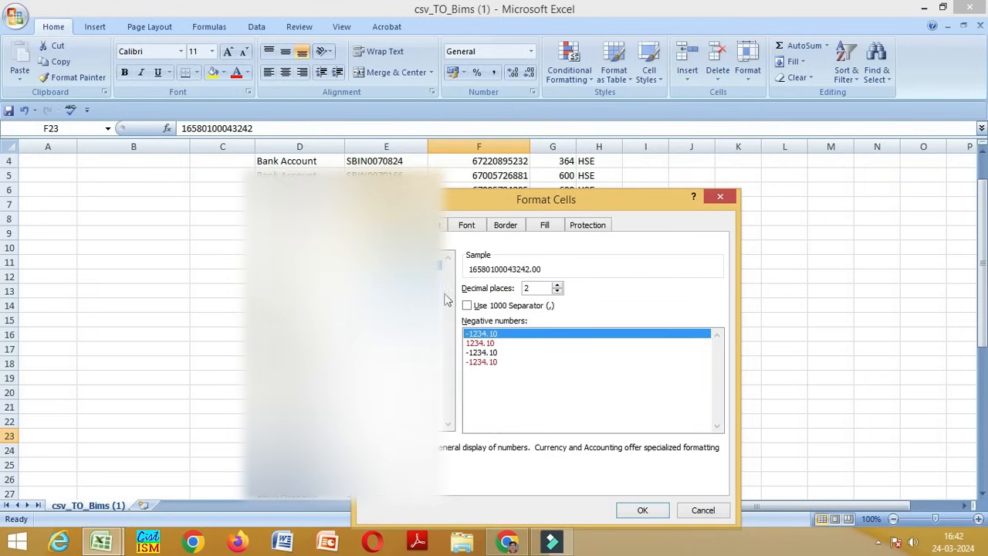
left_click(557, 291)
left_click(557, 291)
left_click(642, 513)
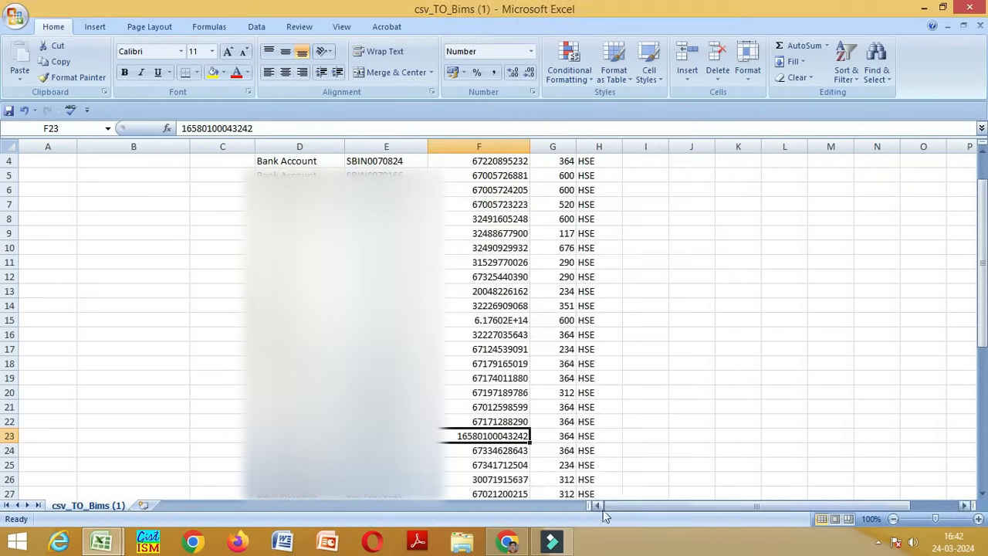
Format account number cell F36 as Number with zero decimal places
left_click(454, 464)
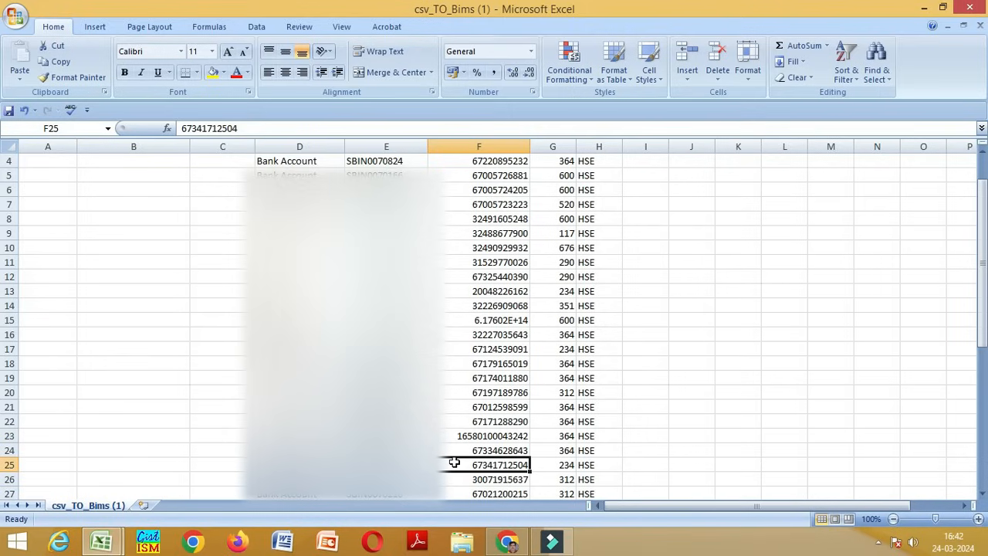
scroll(456, 459, "down", 3)
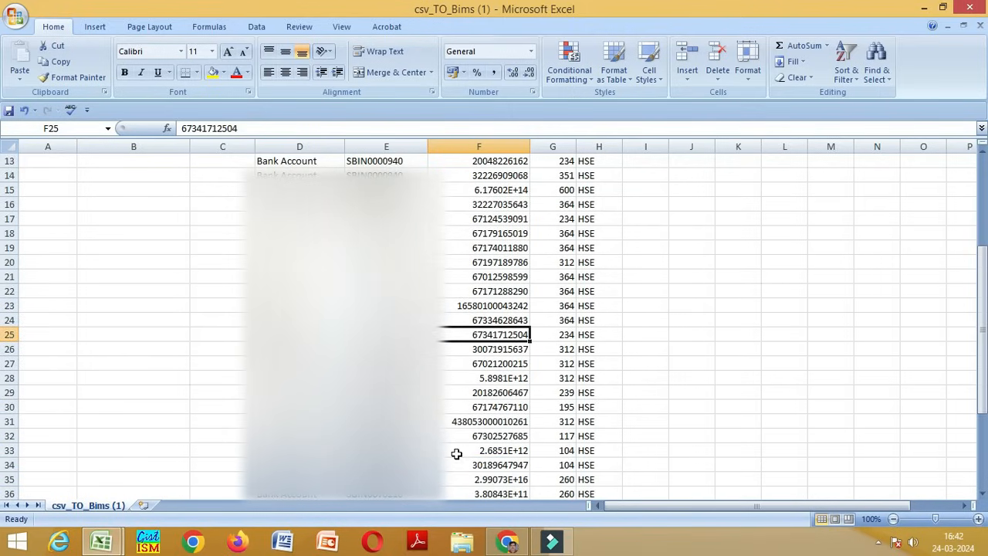
scroll(495, 413, "down", 2)
left_click(503, 406)
right_click(503, 407)
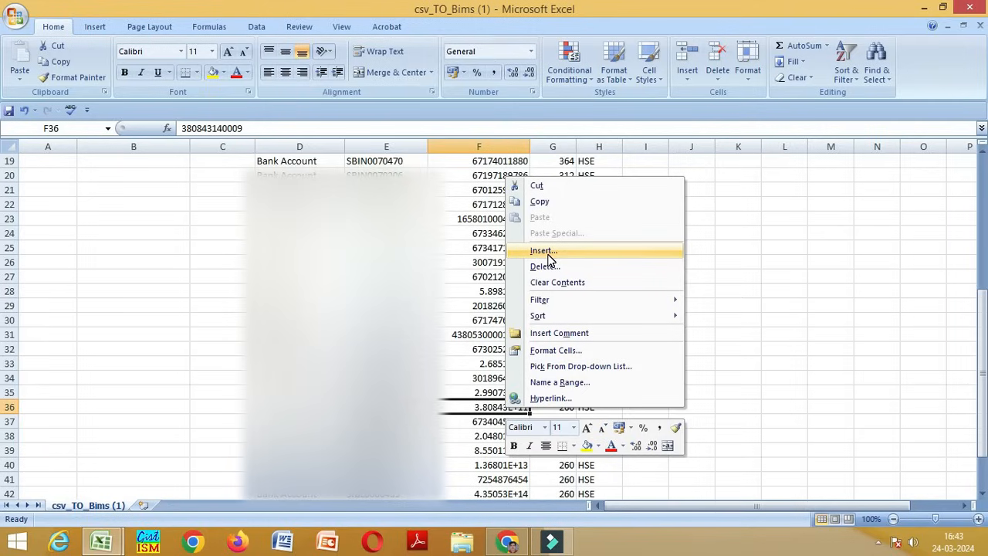
left_click(573, 357)
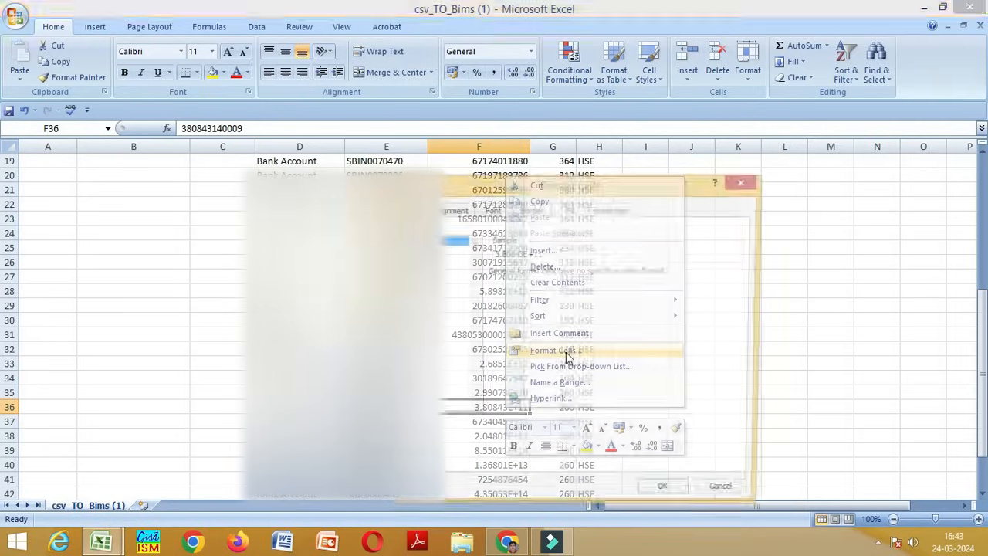
left_click(456, 249)
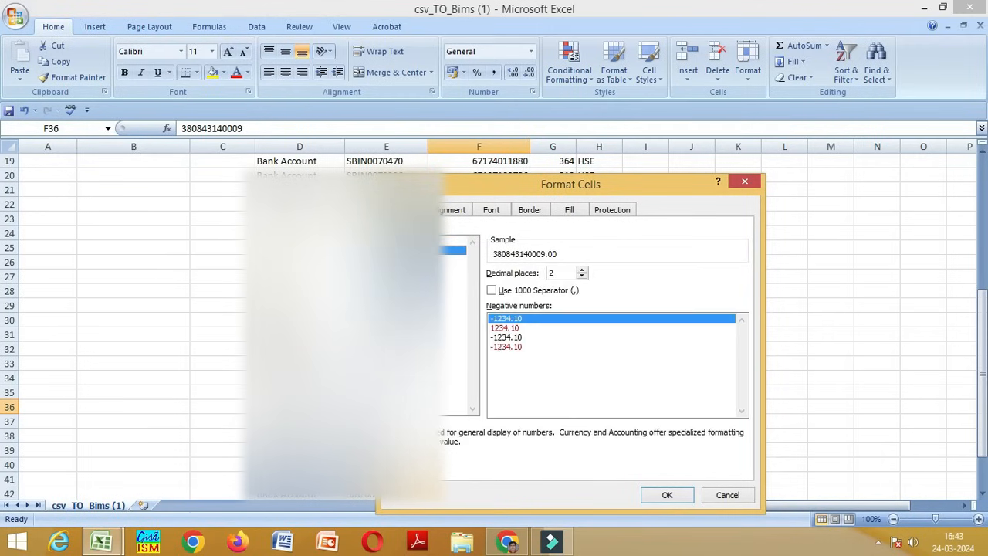
left_click(583, 280)
left_click(583, 280)
left_click(661, 494)
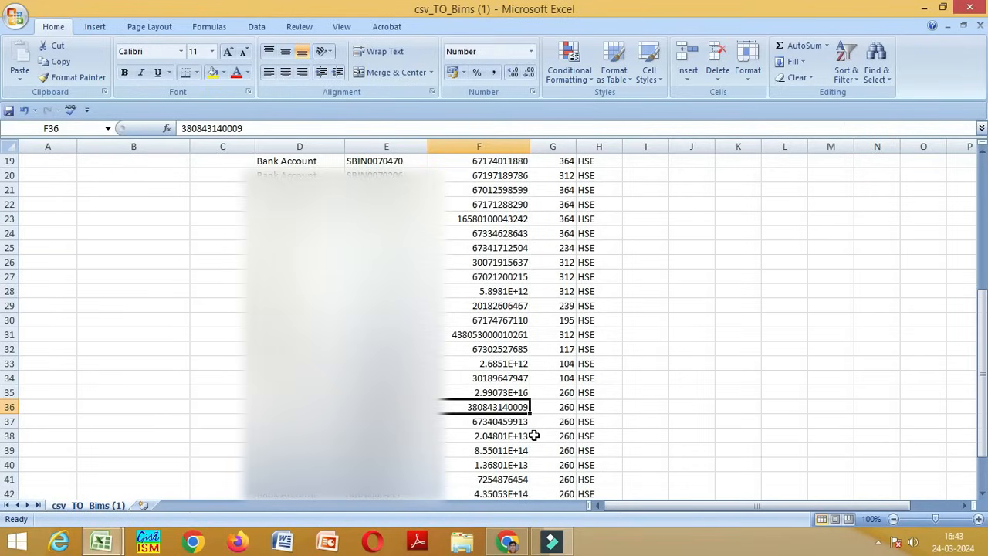
Look through the whole AccountNo column for account numbers displayed in scientific notation
scroll(540, 410, "down", 1)
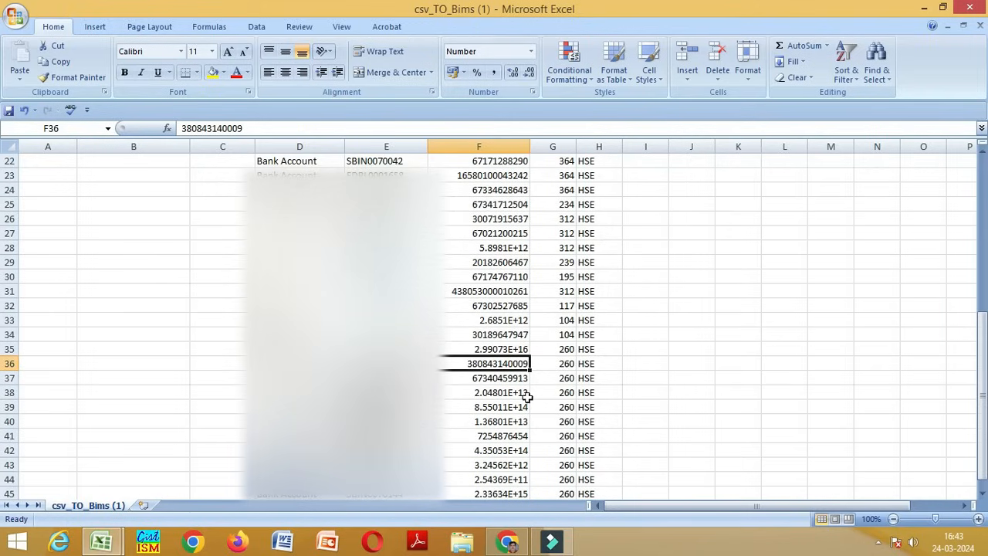
scroll(494, 377, "down", 2)
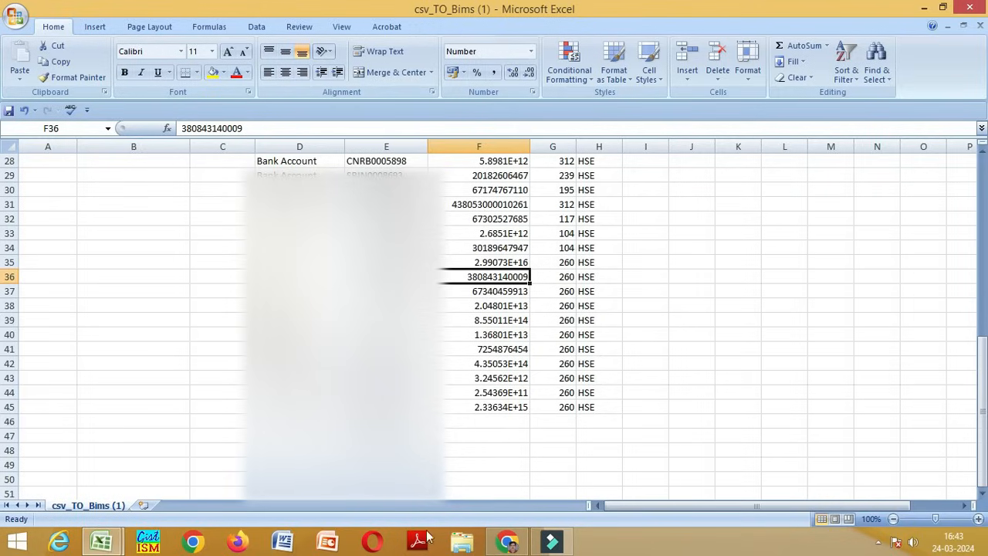
scroll(505, 416, "up", 5)
scroll(507, 416, "up", 3)
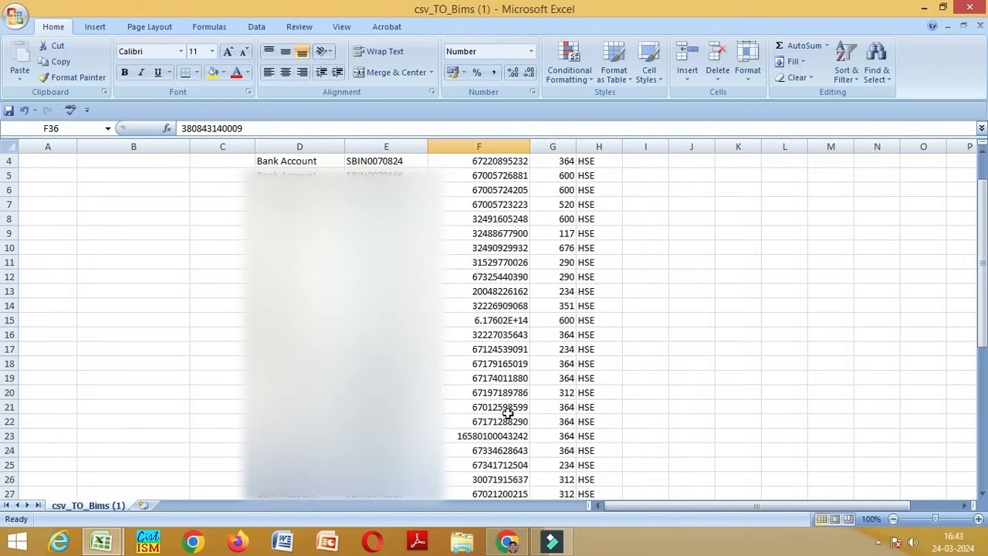
scroll(516, 370, "up", 1)
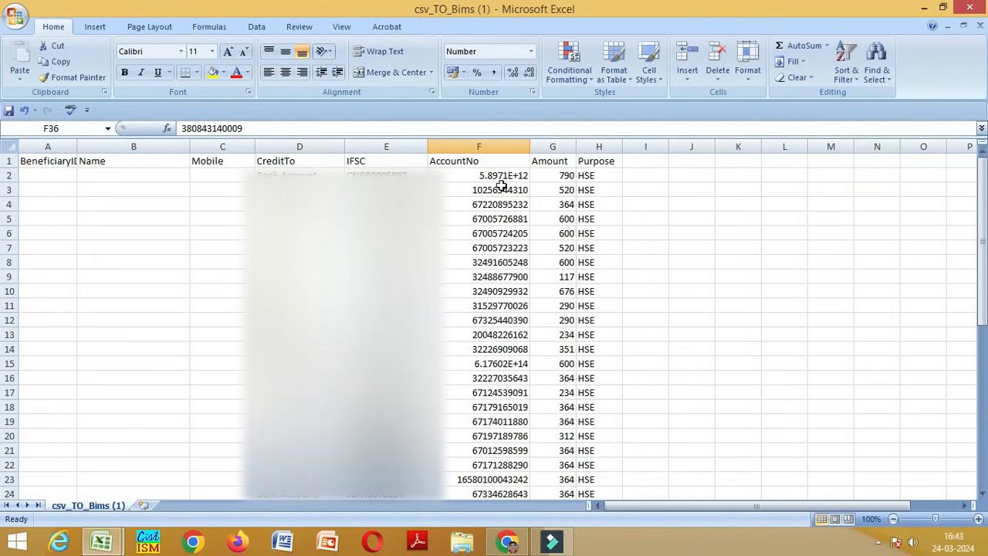
scroll(503, 189, "down", 9)
scroll(448, 352, "down", 3)
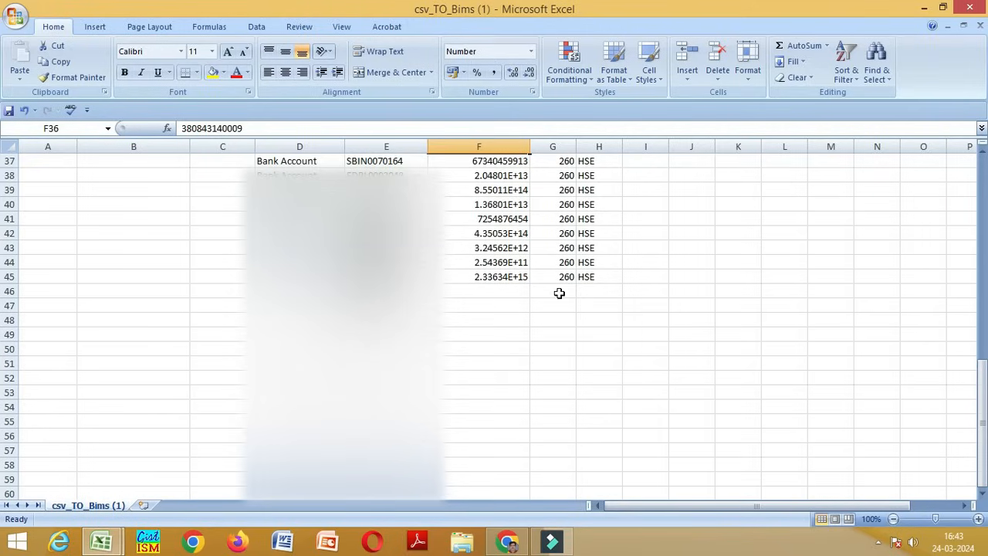
scroll(456, 386, "up", 12)
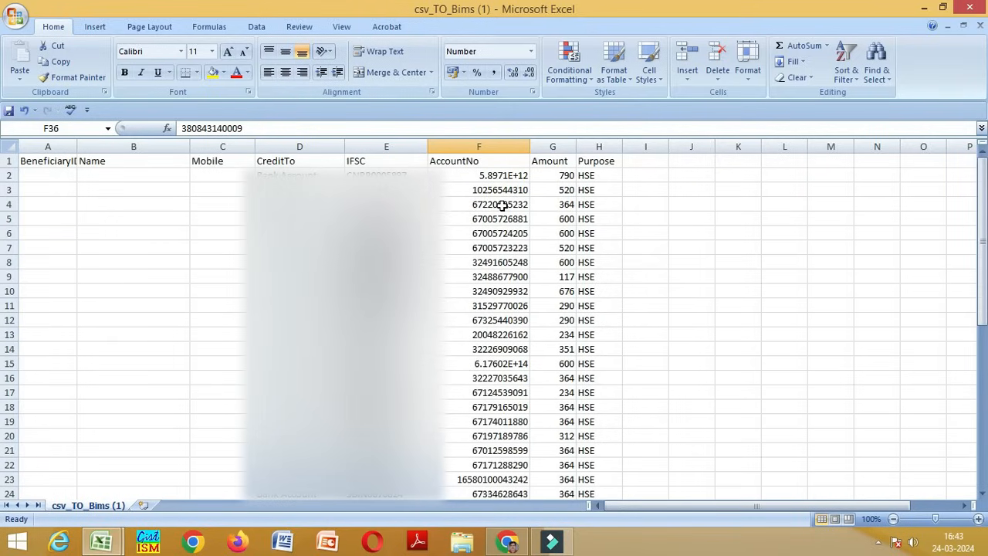
Total the Amount column from G2 to G45 with AutoSum in cell G46
left_click_drag(564, 176, 571, 479)
left_click(803, 46)
scroll(737, 196, "down", 5)
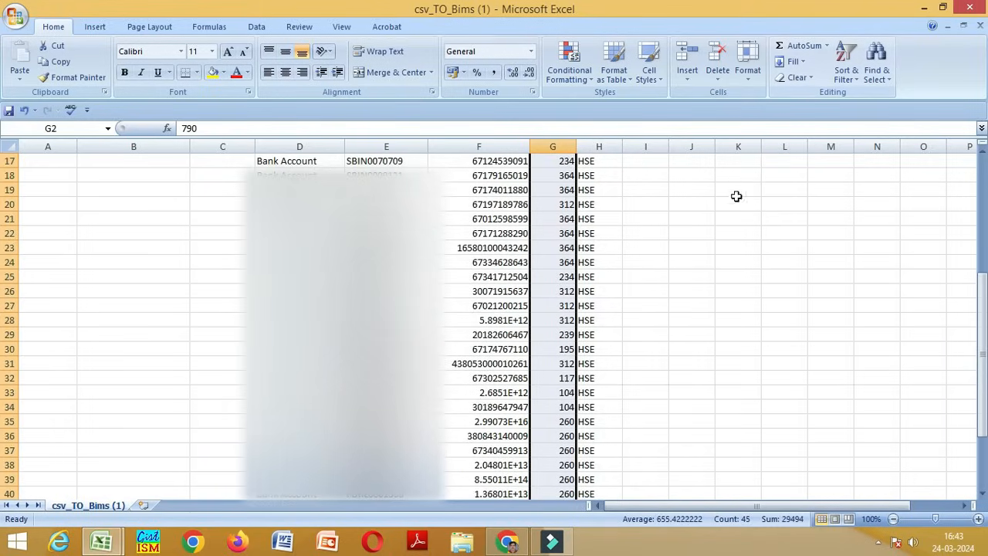
scroll(737, 196, "down", 5)
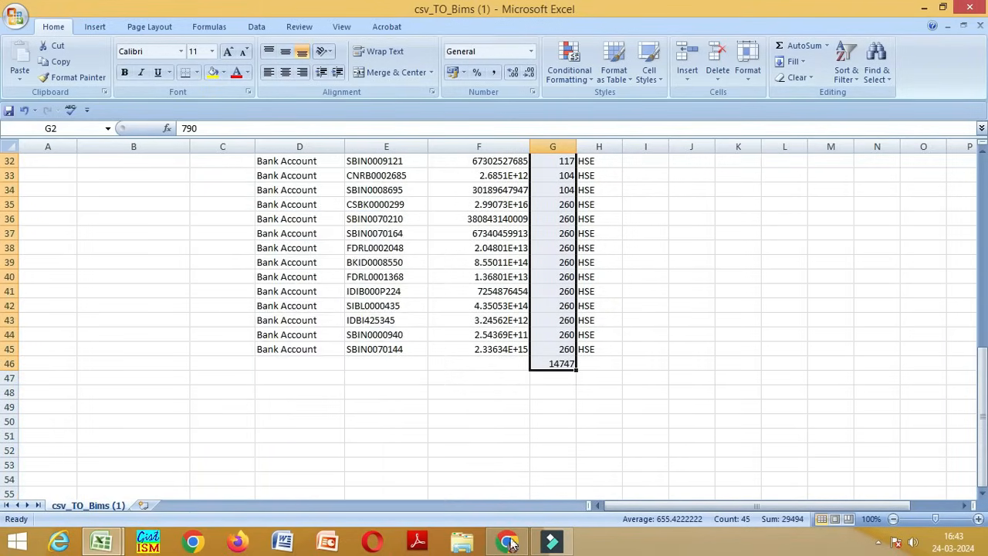
Switch to the BiMS proceeding form in Chrome and enter HSE EXAM2024 as the subject
left_click(508, 542)
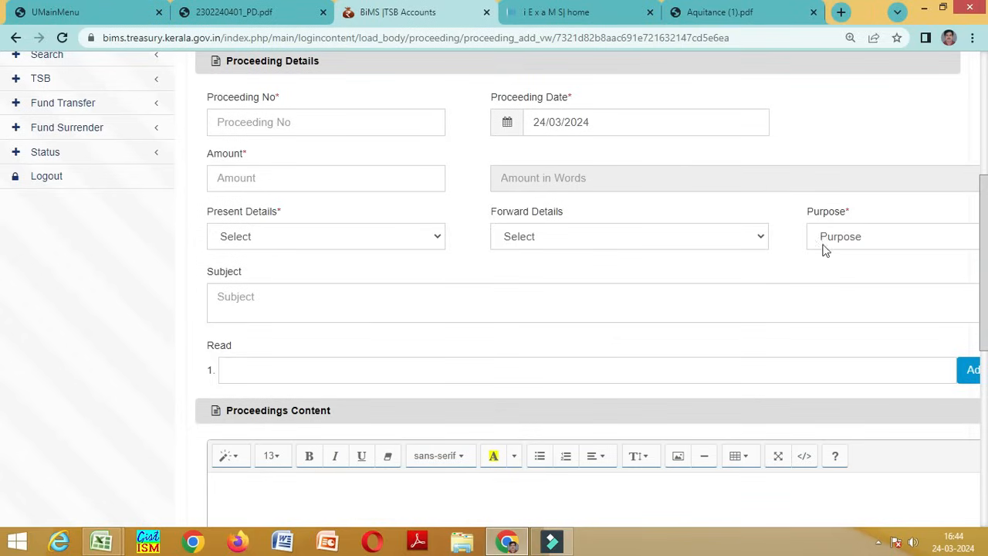
scroll(503, 331, "down", 2)
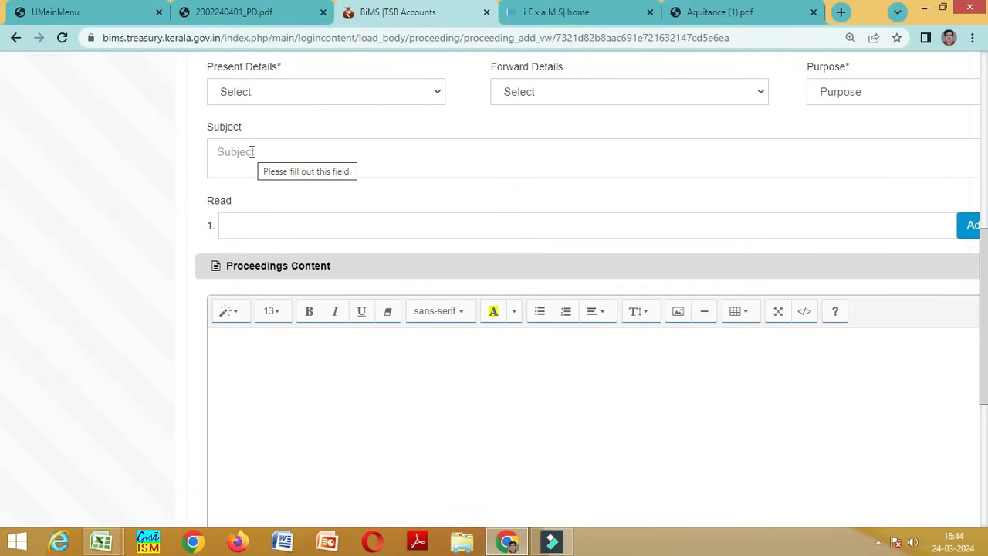
left_click(252, 151)
right_click(251, 154)
right_click(252, 167)
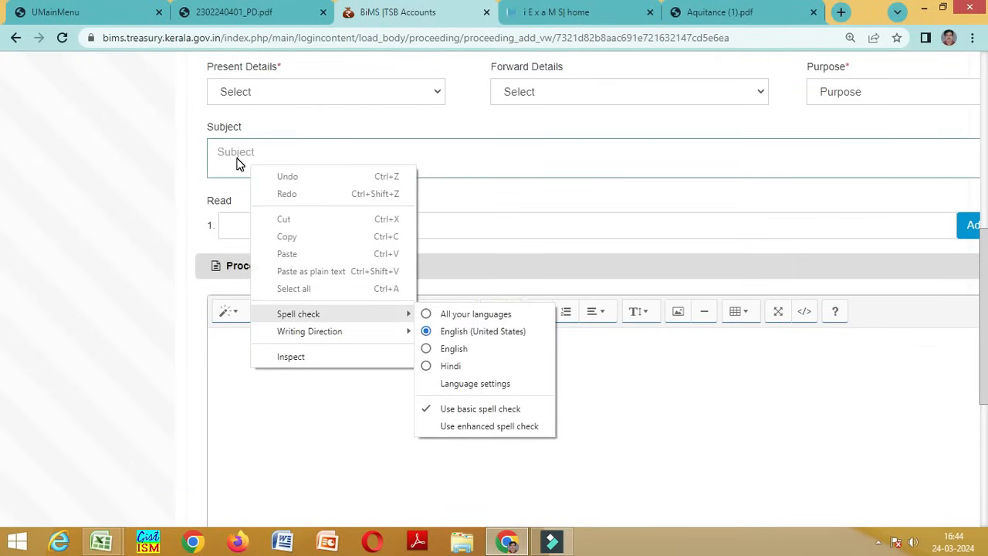
left_click(238, 157)
type("h")
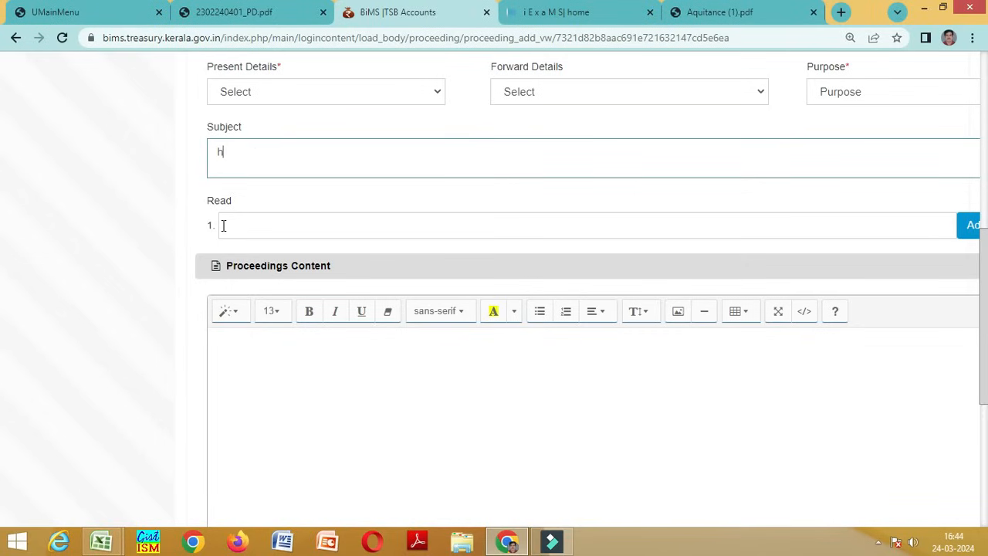
key("BackSpace")
type("E")
key("BackSpace")
type("HSE EXAM")
left_click(237, 225)
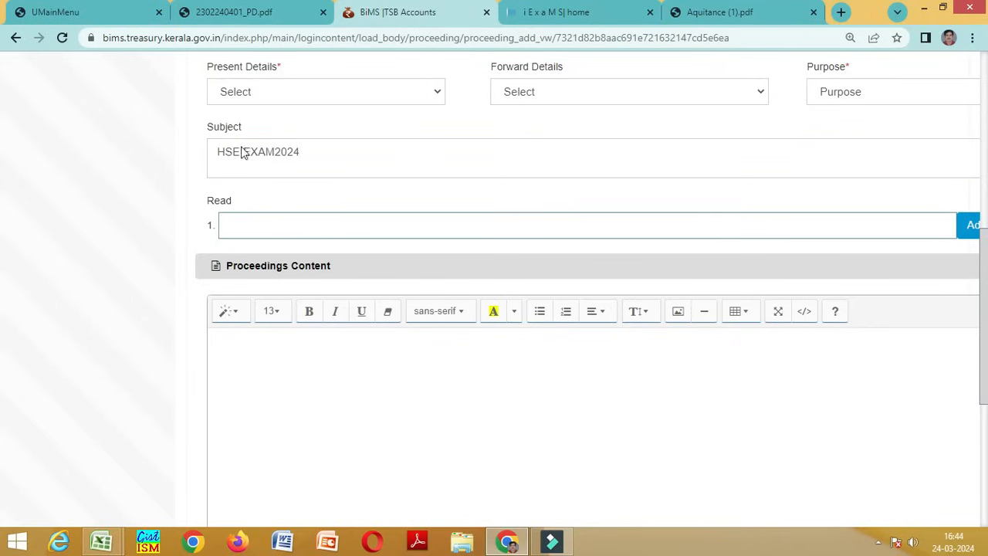
left_click(209, 16)
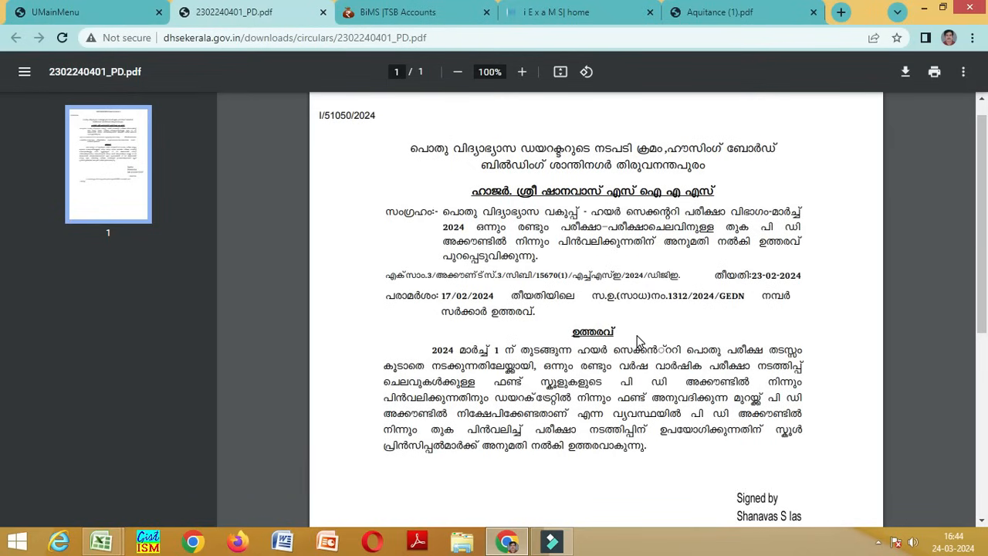
scroll(575, 340, "up", 1)
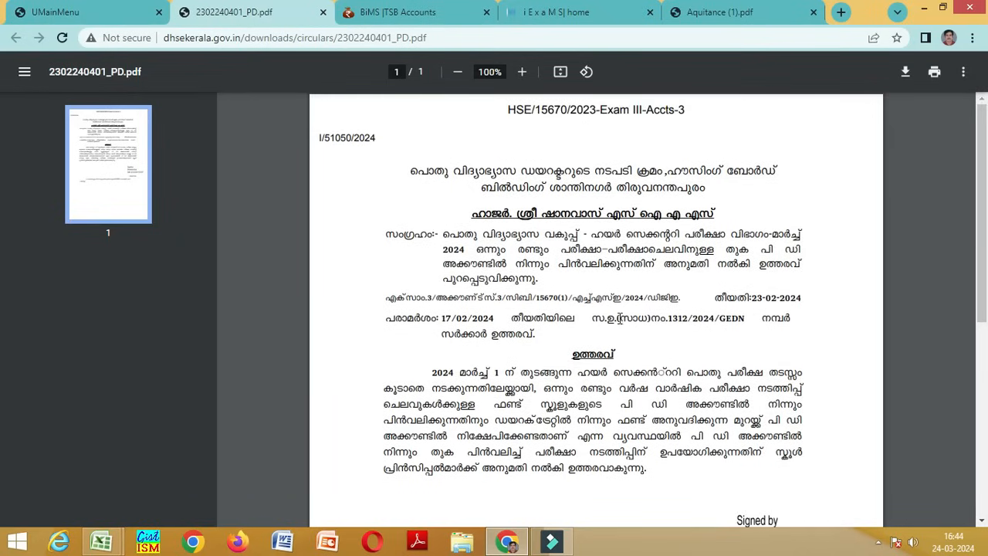
left_click_drag(388, 299, 801, 298)
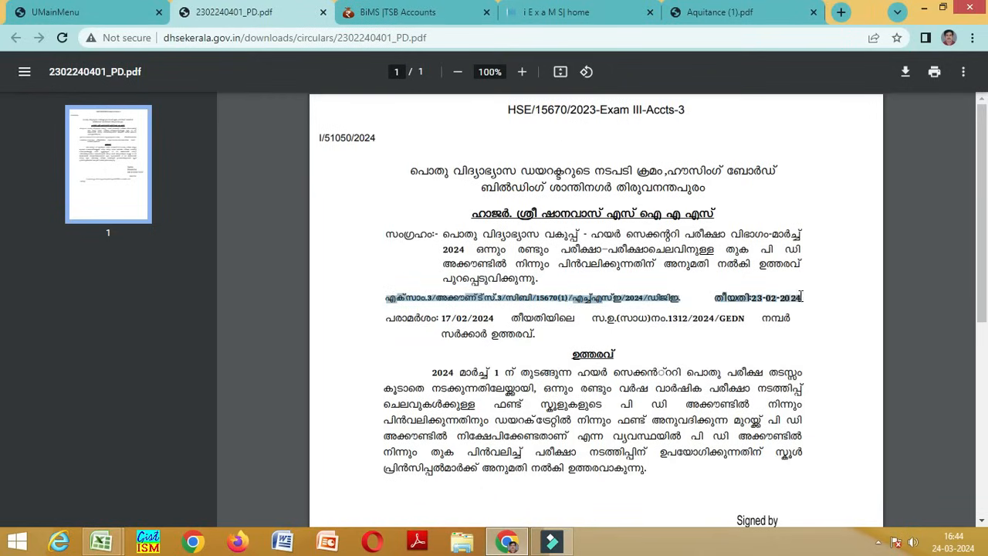
right_click(785, 296)
left_click(721, 309)
Return to the BiMS proceeding form and paste the copied order reference as the first Read entry
left_click(390, 11)
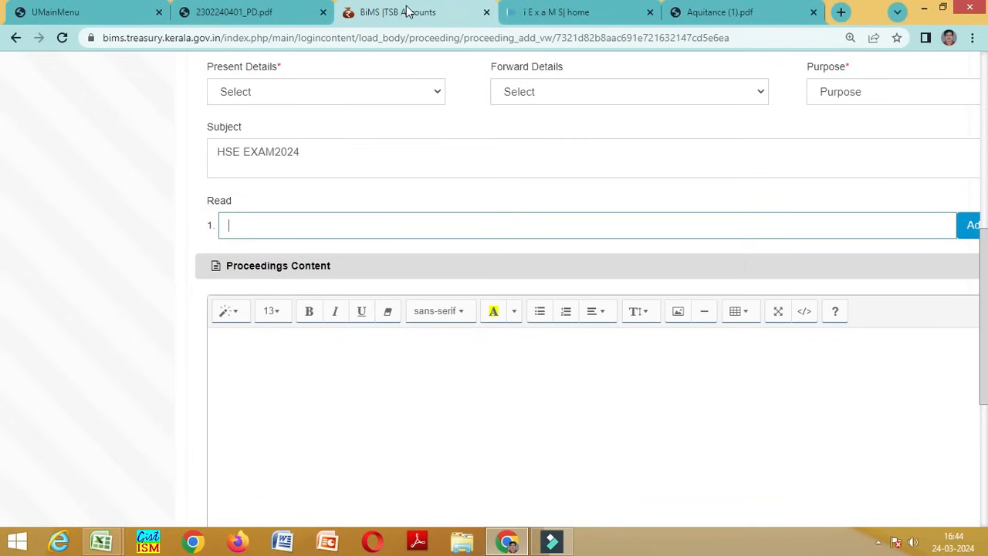
right_click(257, 221)
left_click(308, 307)
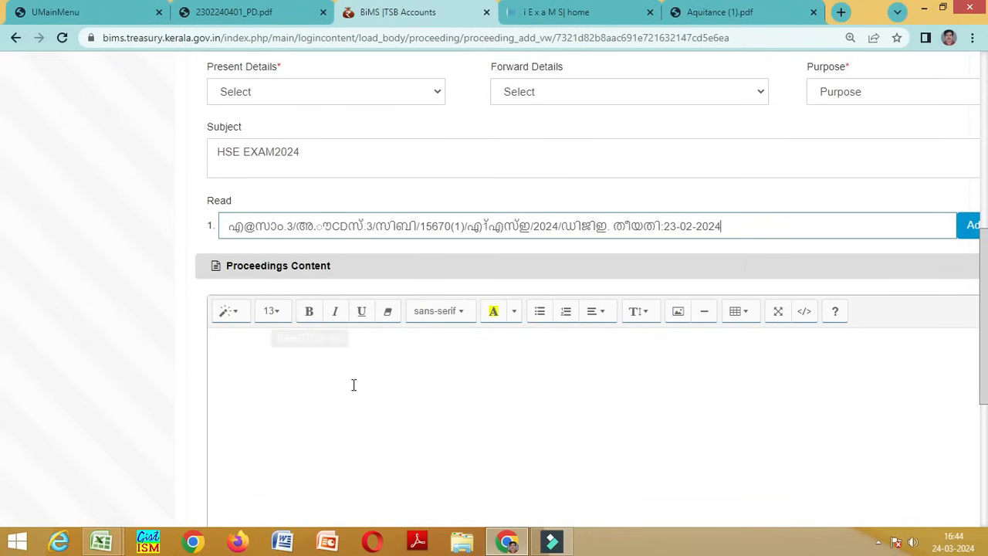
scroll(363, 390, "down", 2)
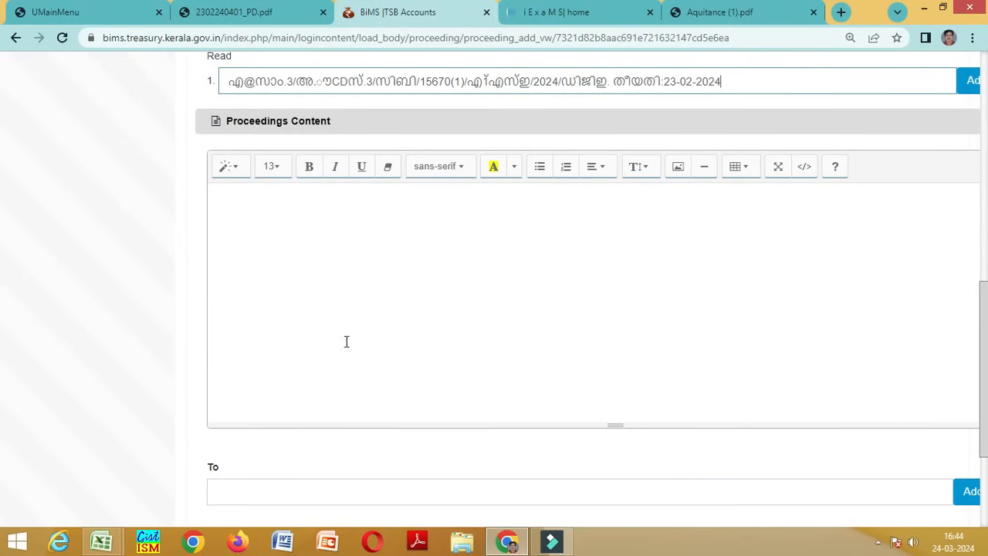
mouse_move(551, 545)
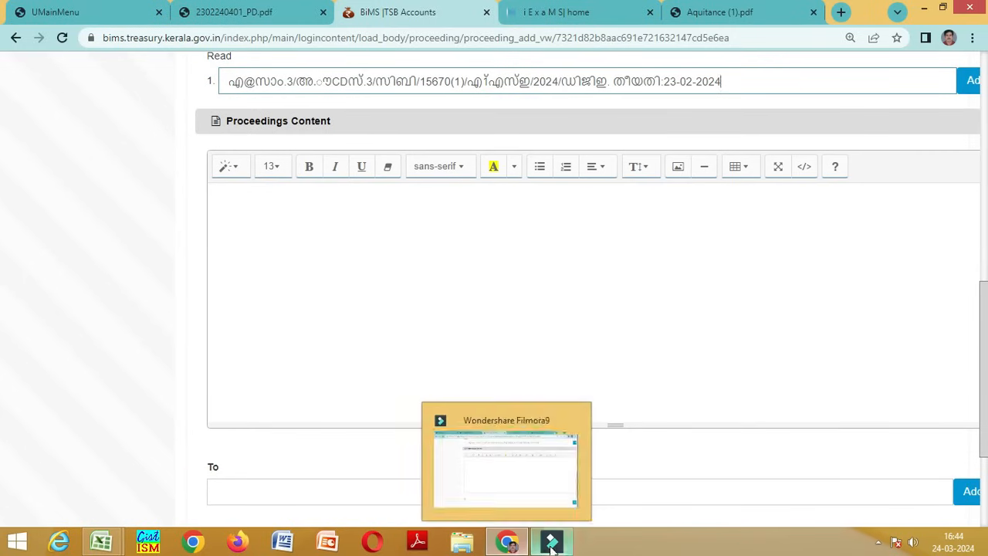
left_click(508, 542)
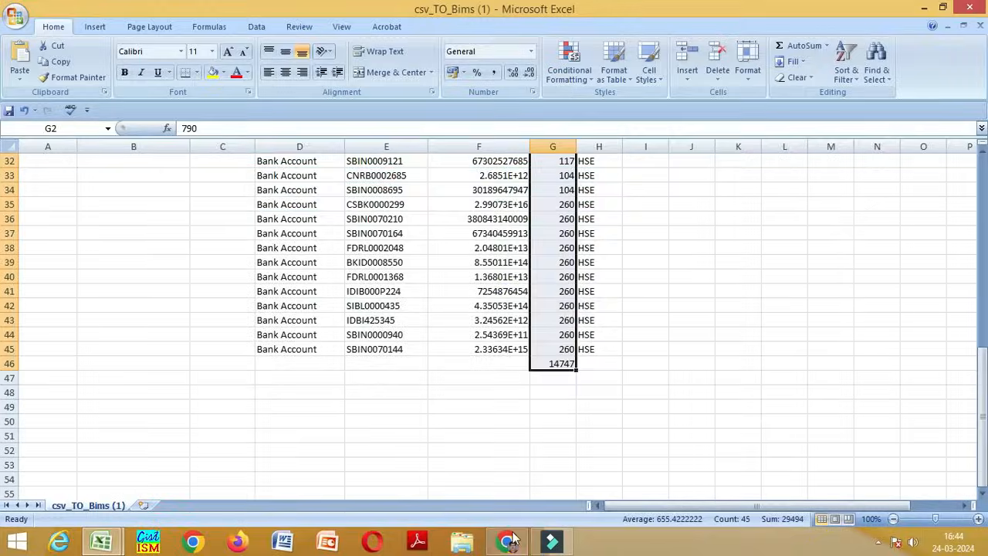
left_click(511, 540)
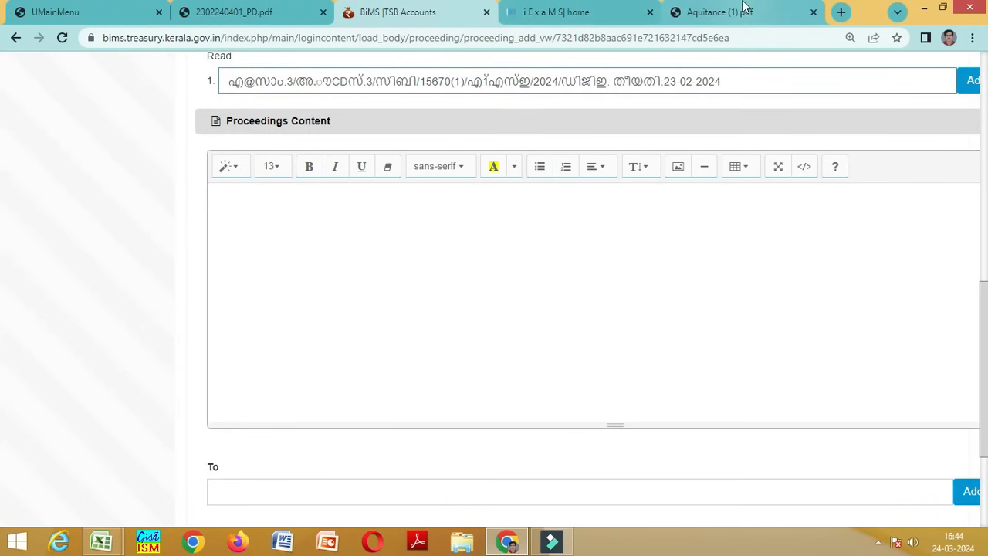
left_click(745, 8)
left_click(401, 11)
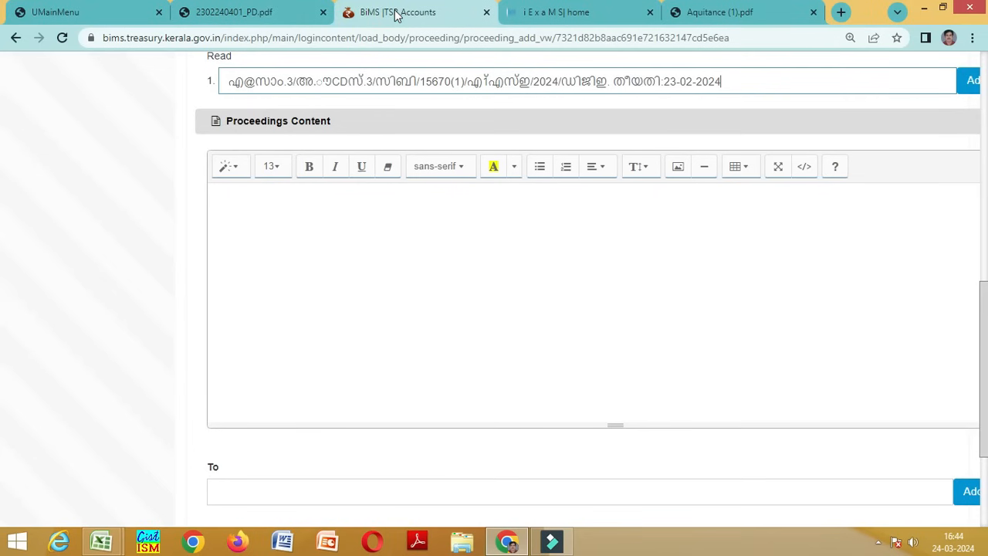
left_click(277, 9)
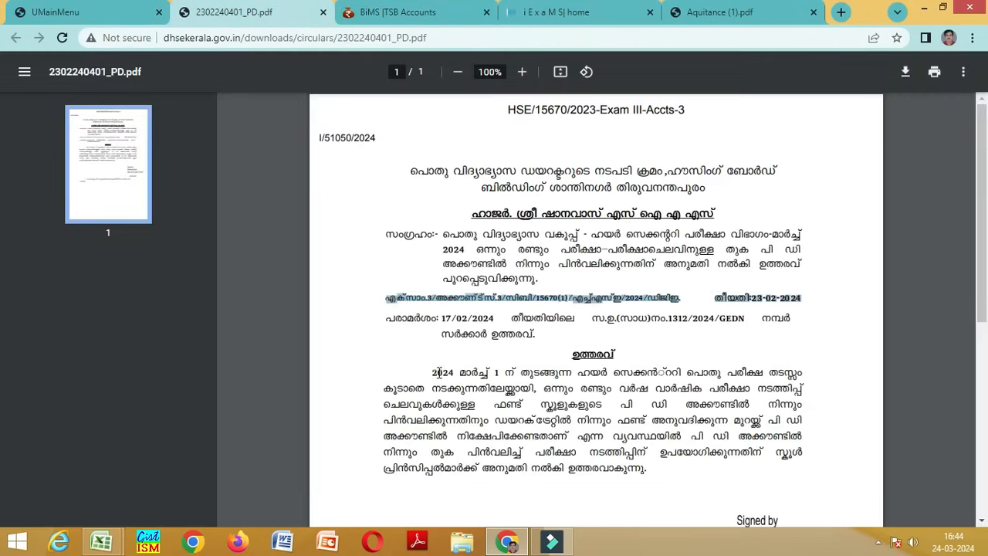
left_click_drag(435, 368, 647, 455)
right_click(638, 409)
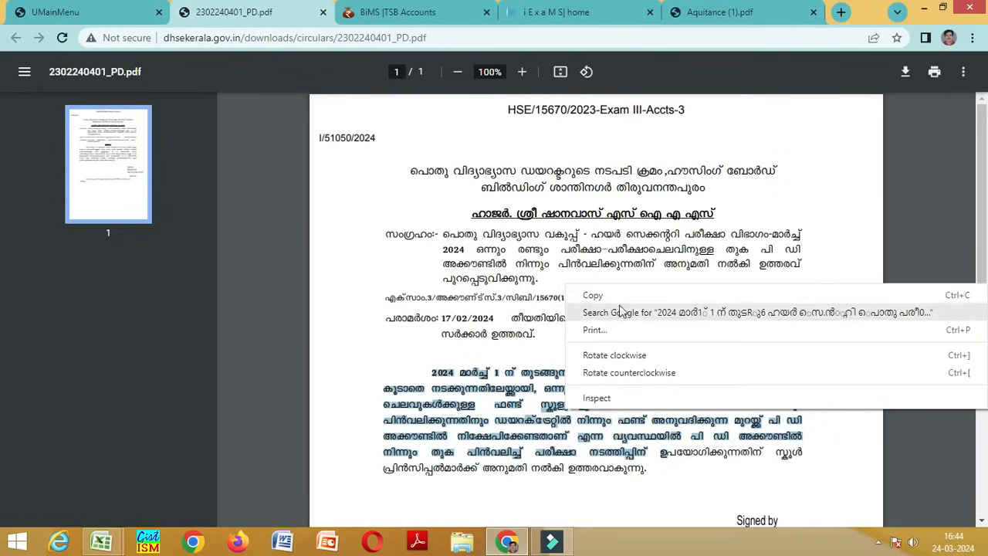
left_click(620, 301)
Return to the BiMS proceeding form and paste the copied order paragraph into Proceedings Content
left_click(503, 547)
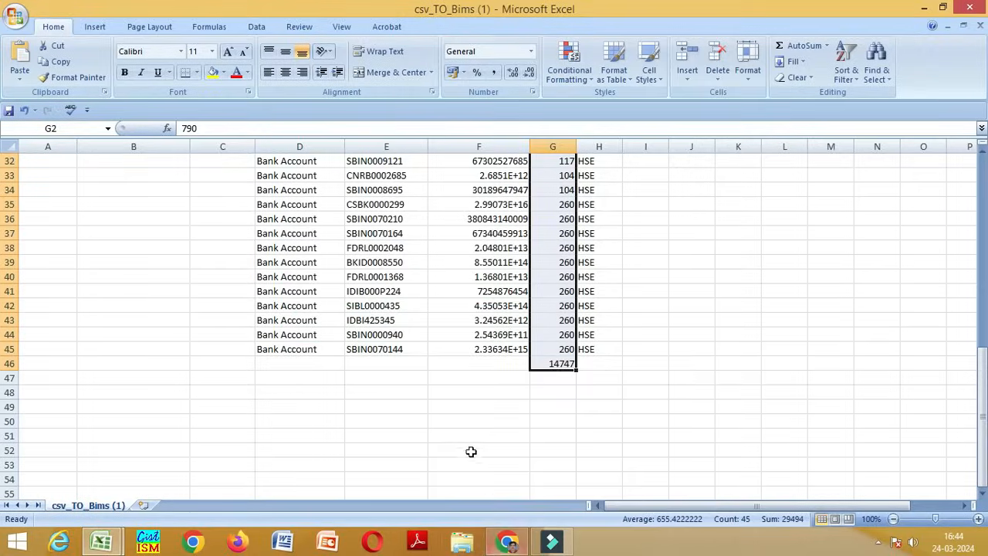
left_click(508, 542)
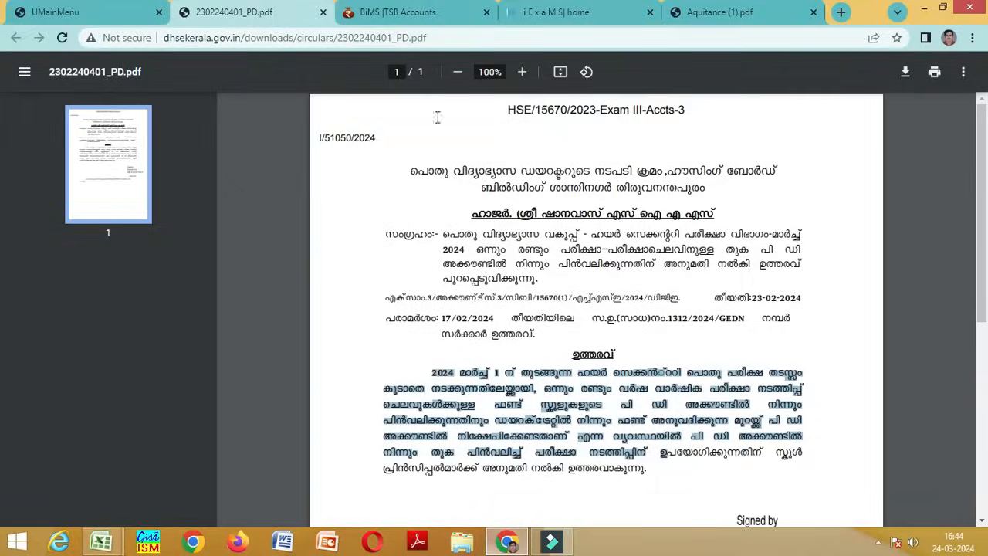
left_click(417, 12)
right_click(292, 206)
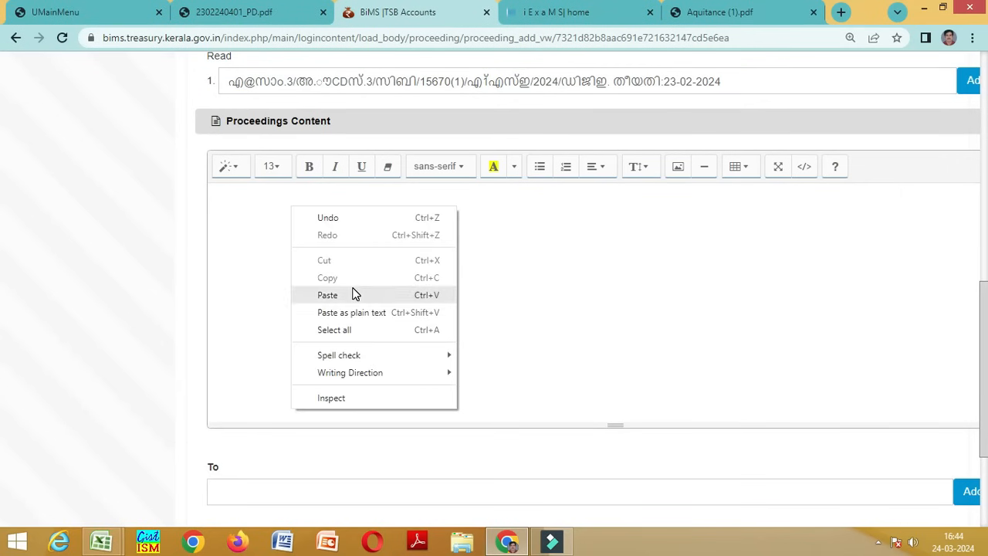
left_click(355, 291)
Review the proceeding form from the cheque and amount fields through Proceedings Content to the Preview, Save and Close options
scroll(508, 324, "down", 3)
scroll(505, 327, "up", 5)
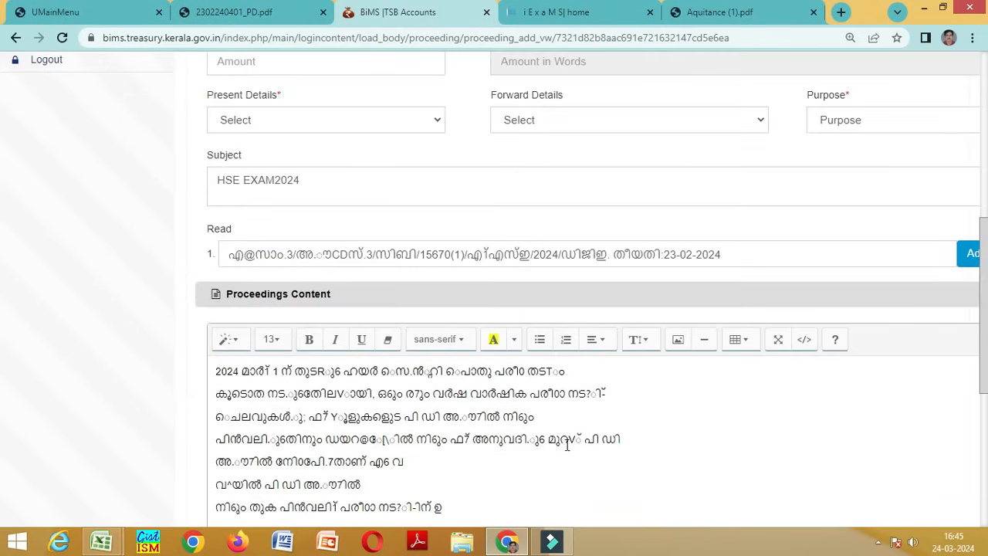
scroll(568, 444, "up", 3)
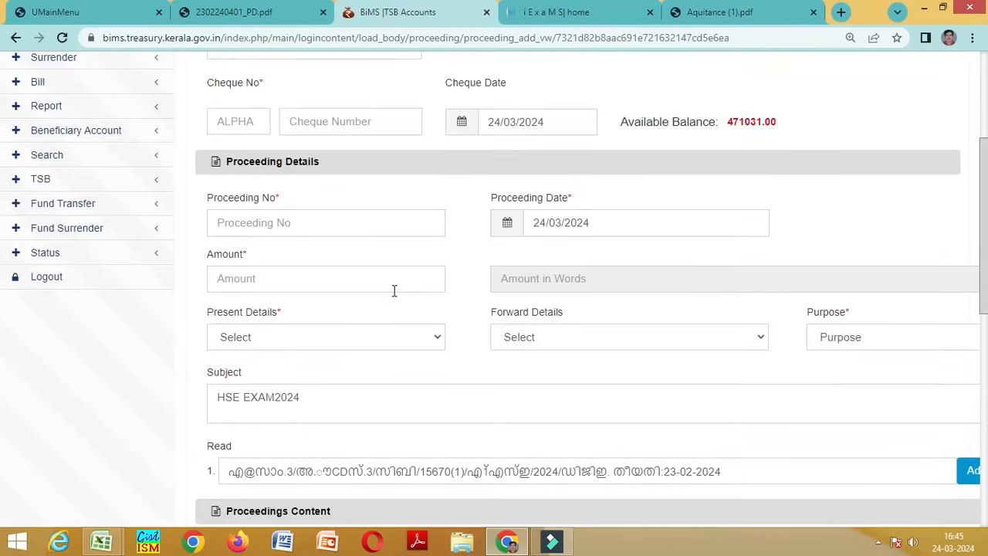
scroll(393, 291, "down", 7)
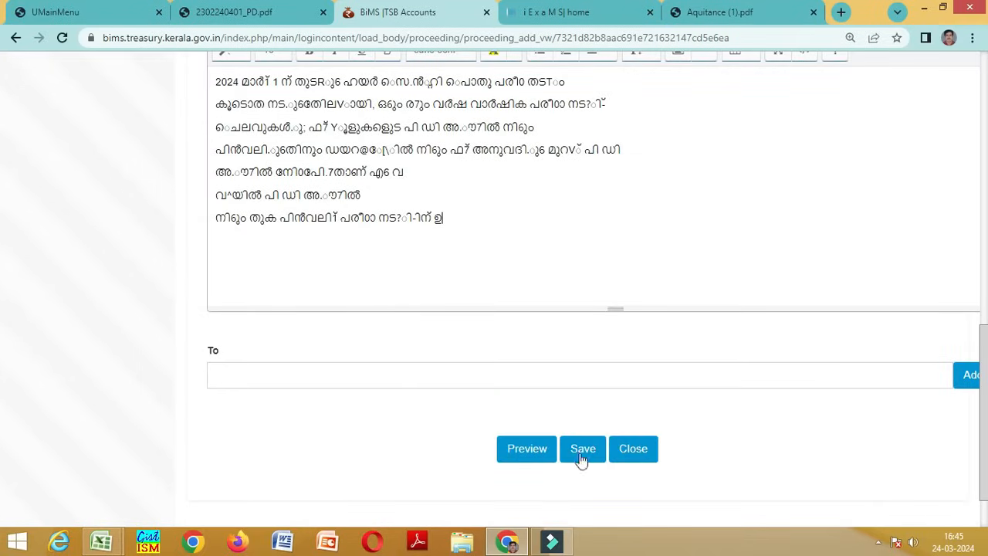
scroll(583, 454, "down", 1)
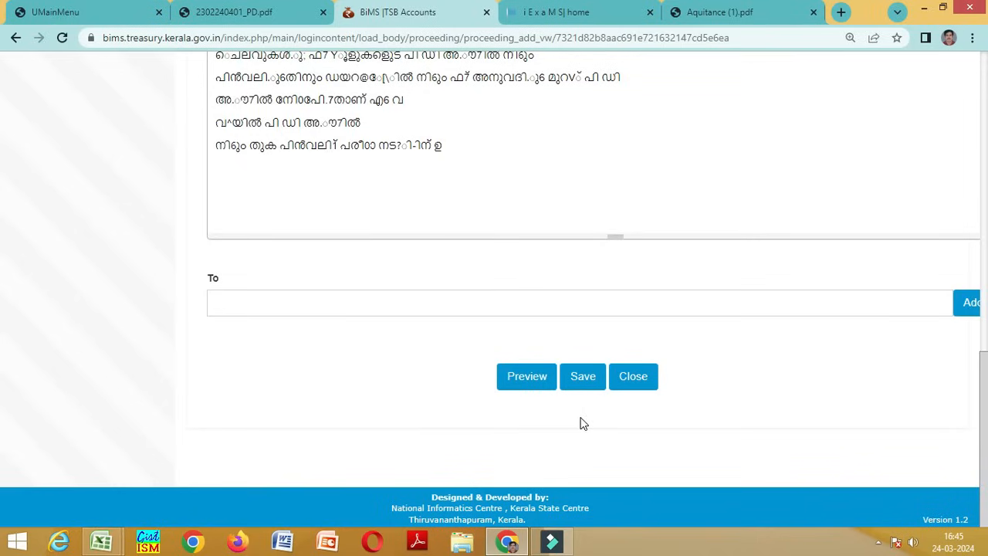
scroll(577, 419, "up", 15)
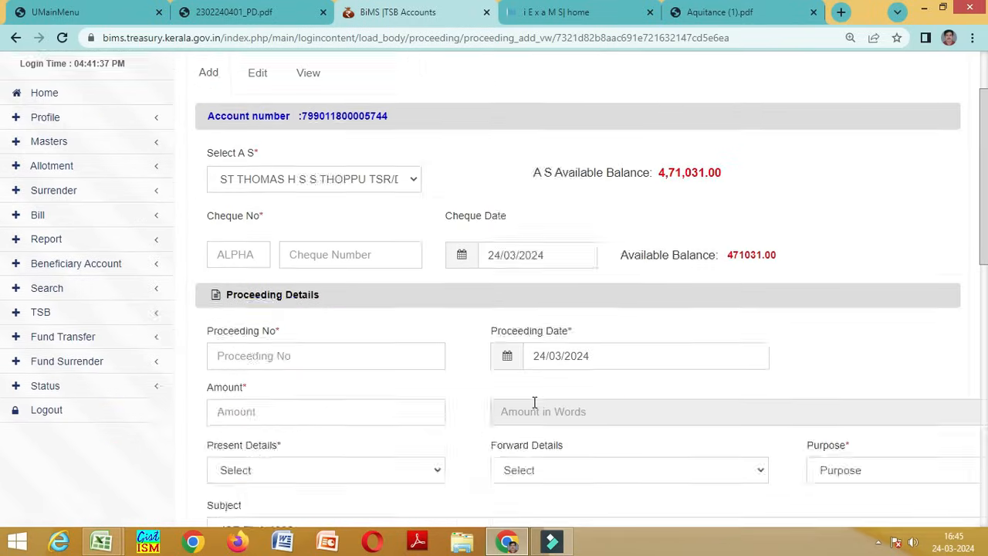
scroll(430, 409, "down", 6)
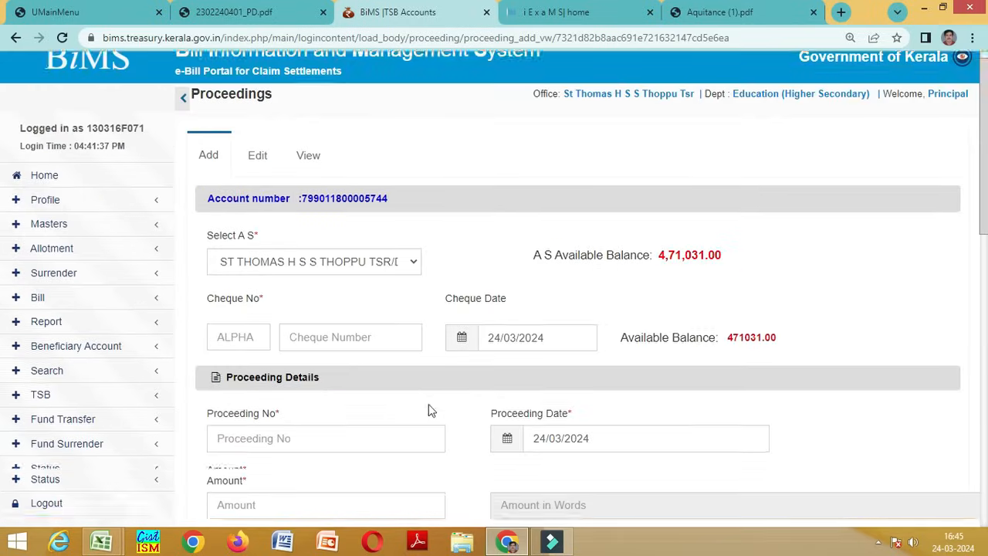
scroll(423, 407, "down", 3)
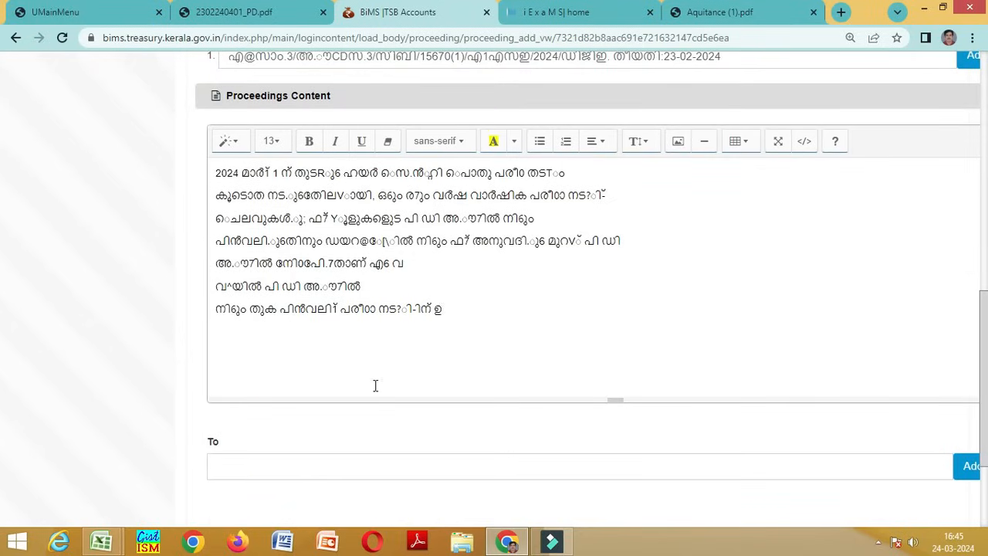
scroll(376, 385, "down", 2)
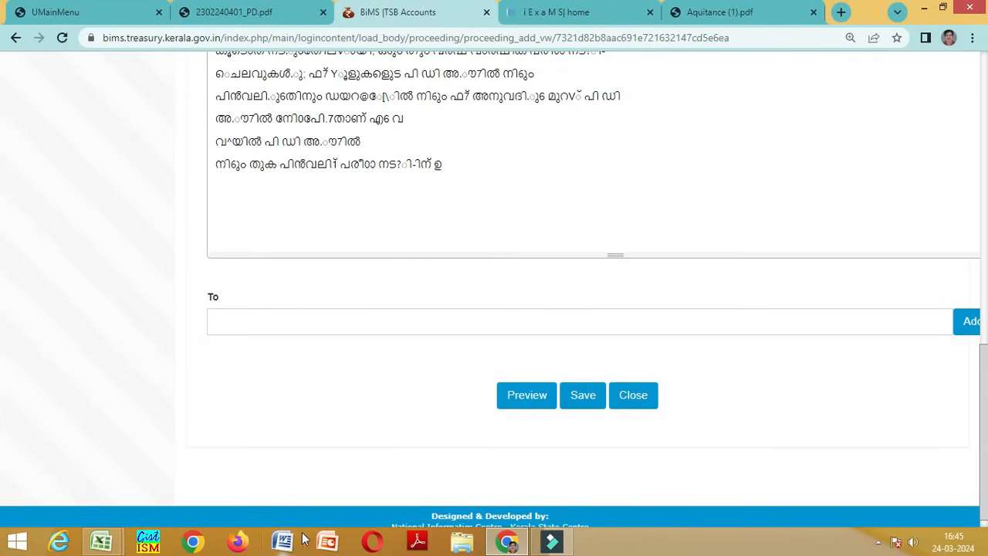
Check the csv_TO_Bims (2) and csv_TO_Bims (1) workbooks in Excel, and return to the BiMS form in Chrome
mouse_move(104, 543)
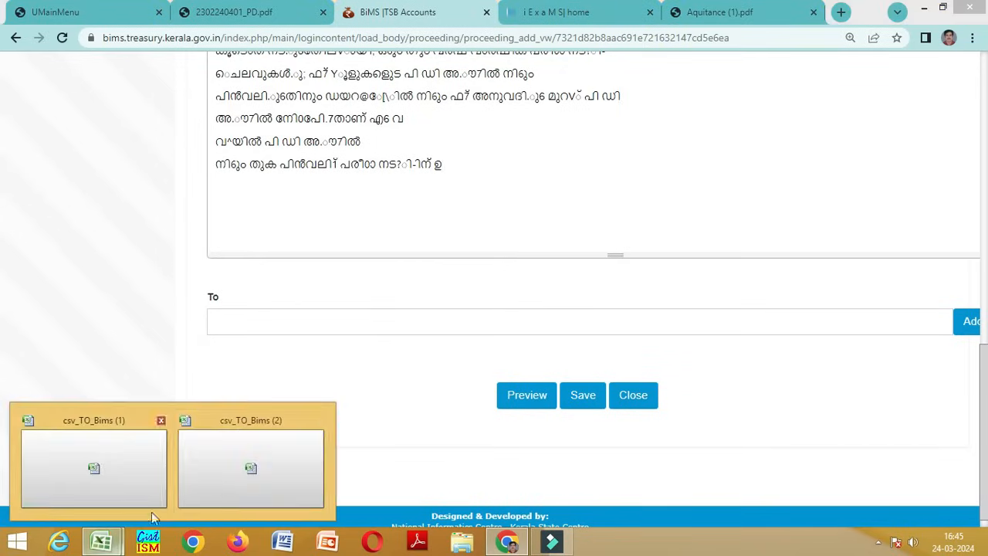
left_click(223, 484)
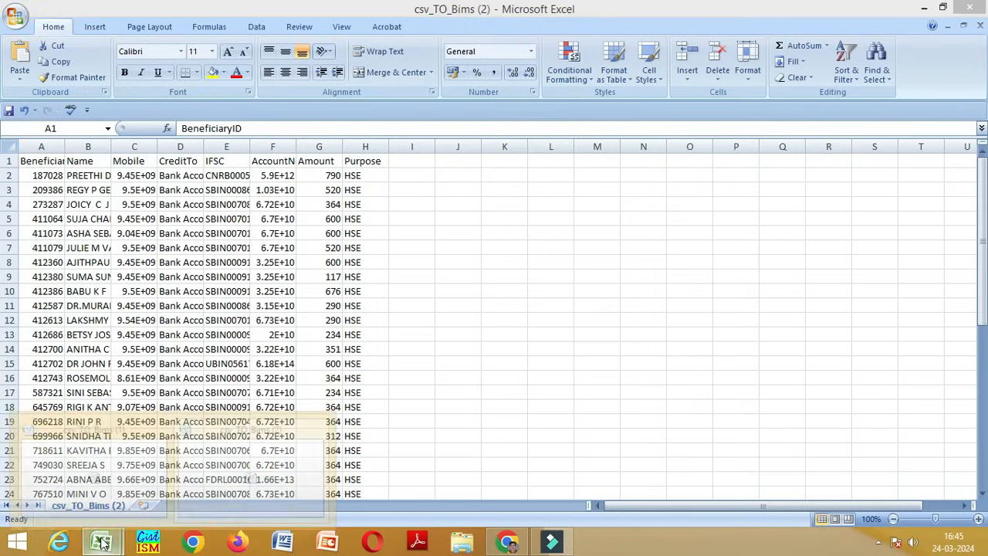
left_click(112, 457)
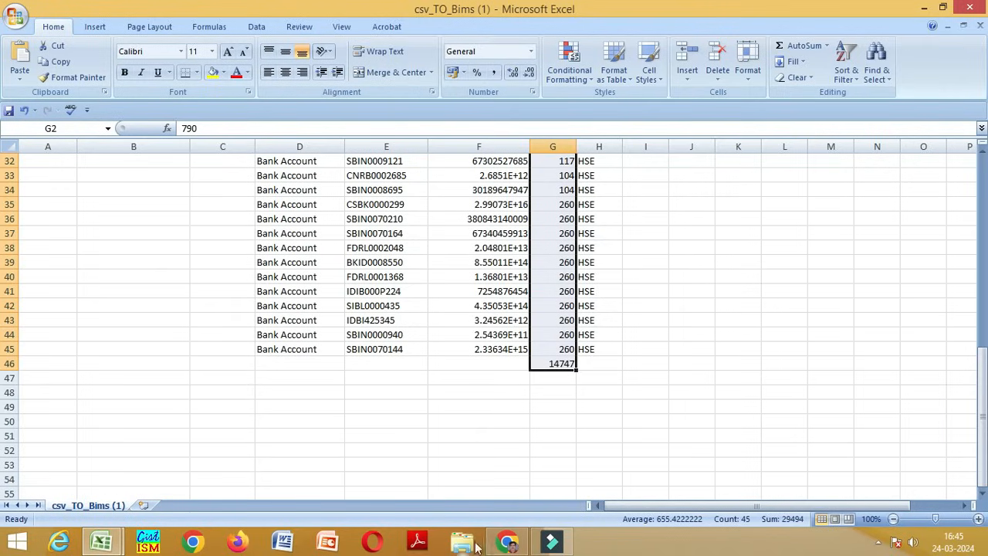
left_click(507, 541)
Examine the proceeding form again, covering the account, cheque, proceeding details, subject, read, content and To sections
scroll(521, 431, "up", 2)
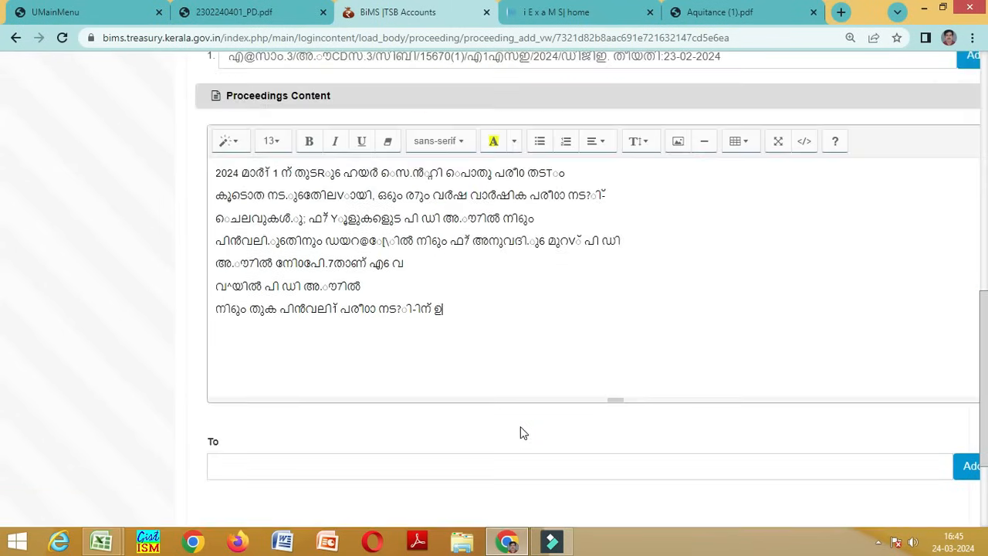
scroll(516, 427, "down", 1)
scroll(496, 440, "down", 2)
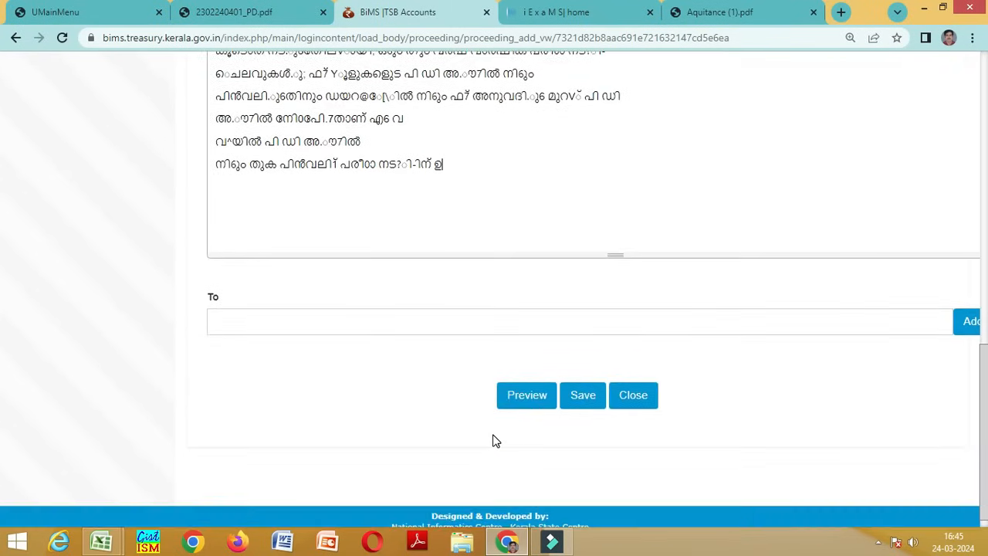
scroll(497, 439, "up", 10)
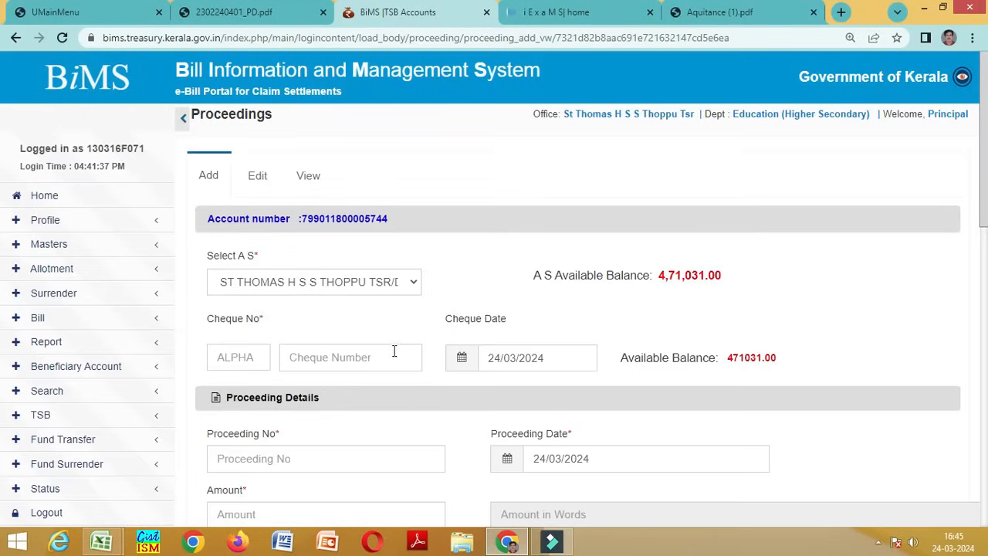
scroll(483, 390, "down", 3)
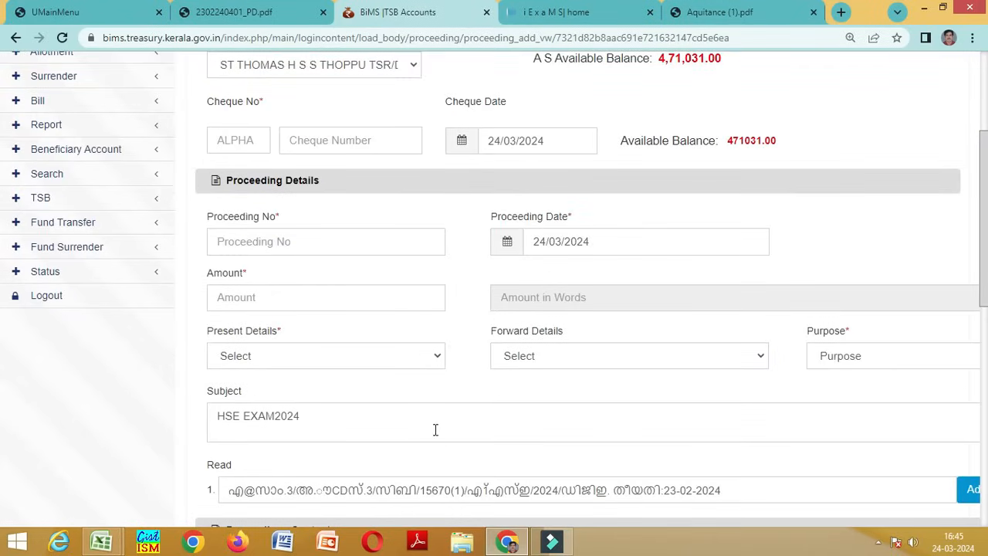
scroll(421, 423, "down", 3)
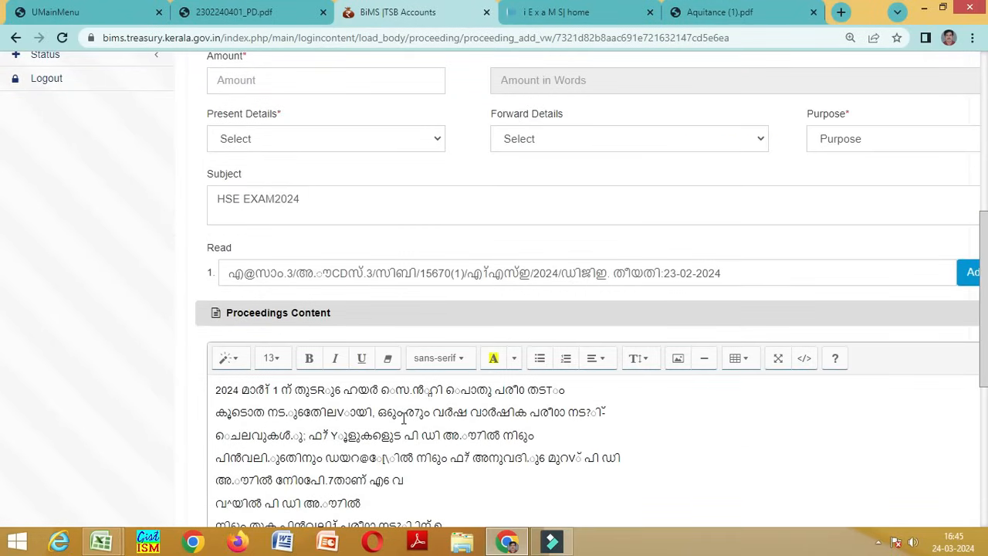
scroll(397, 417, "down", 5)
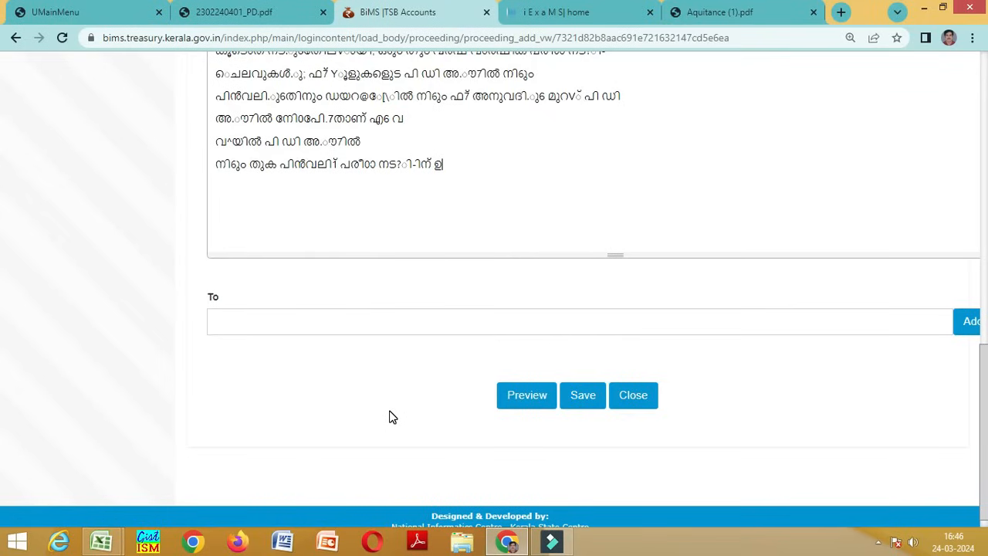
scroll(324, 392, "up", 10)
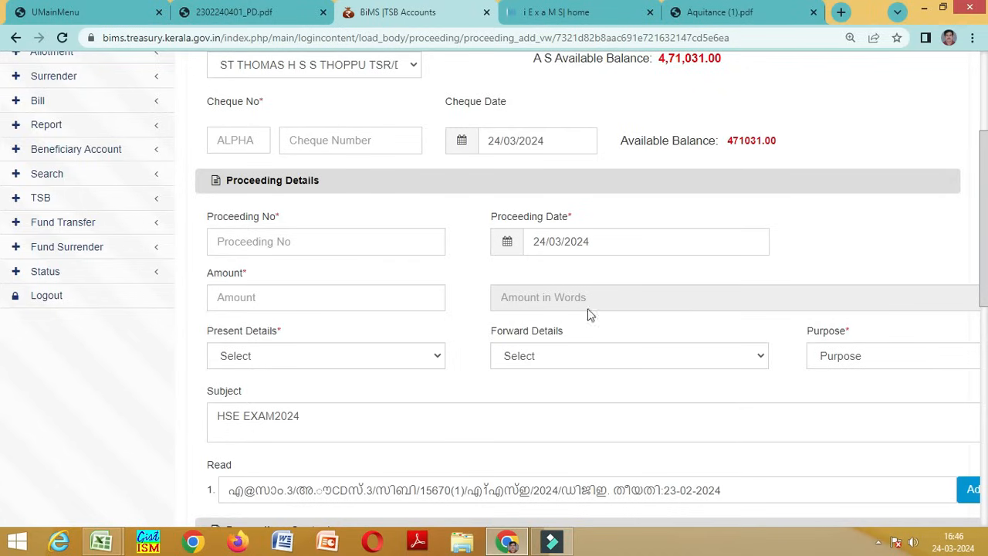
scroll(748, 463, "up", 1)
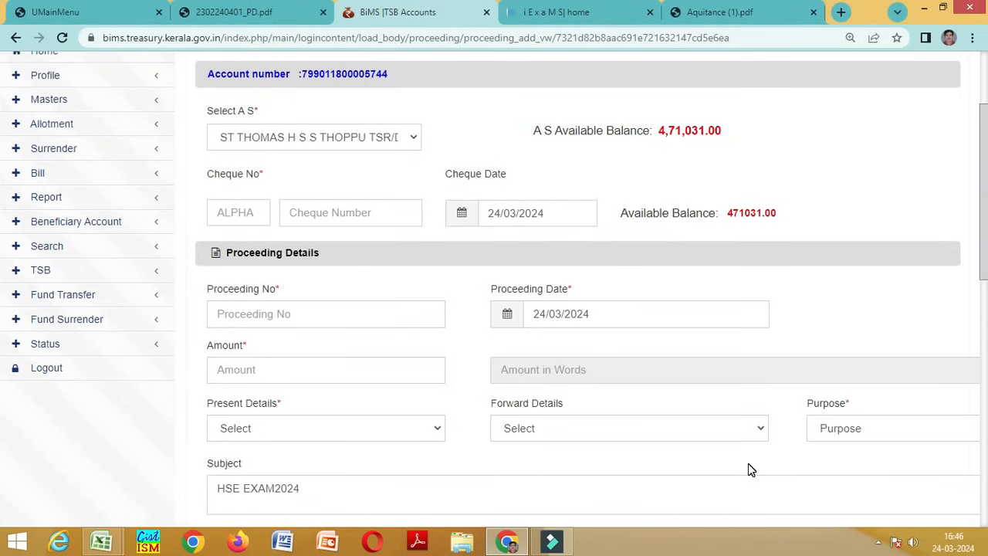
scroll(748, 463, "up", 2)
scroll(718, 495, "down", 9)
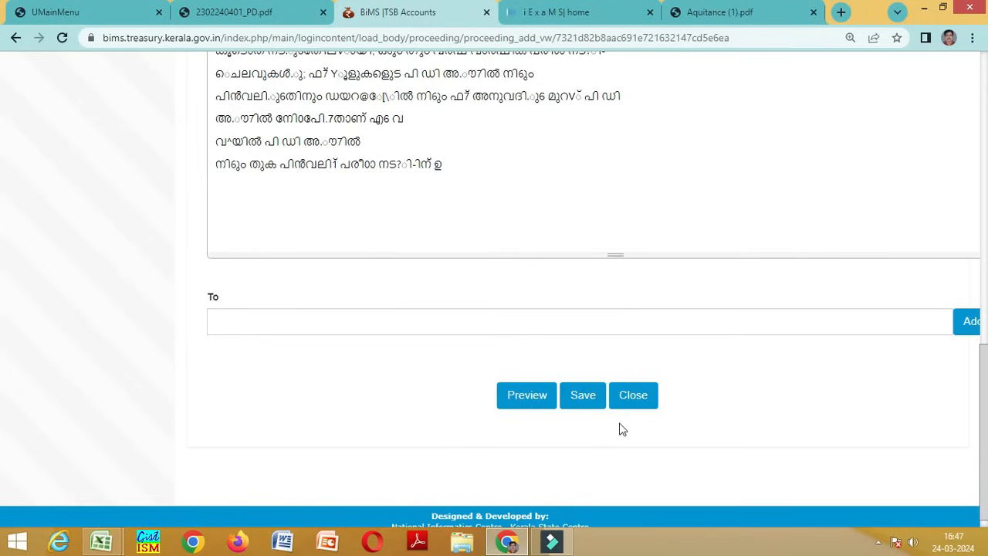
scroll(622, 425, "down", 1)
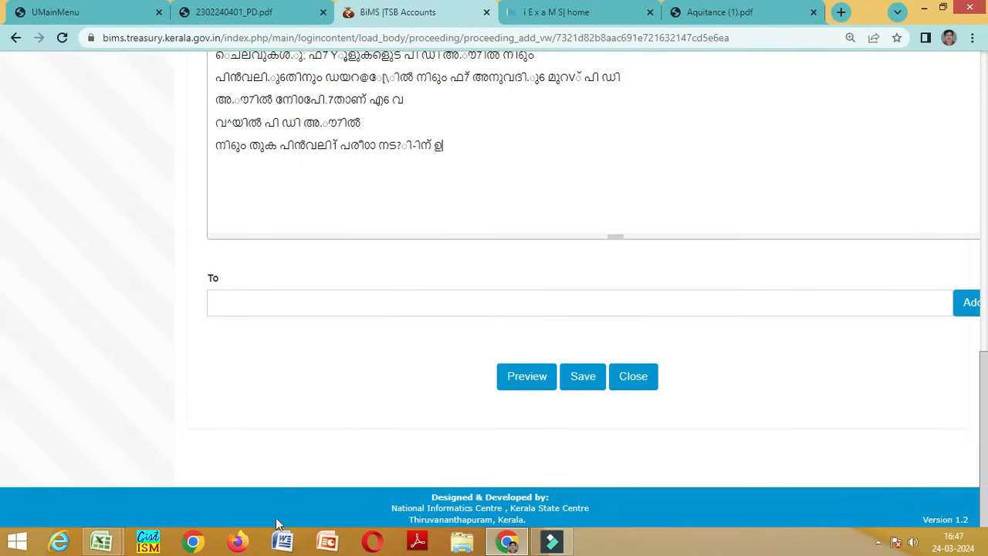
scroll(317, 407, "up", 4)
scroll(318, 407, "up", 4)
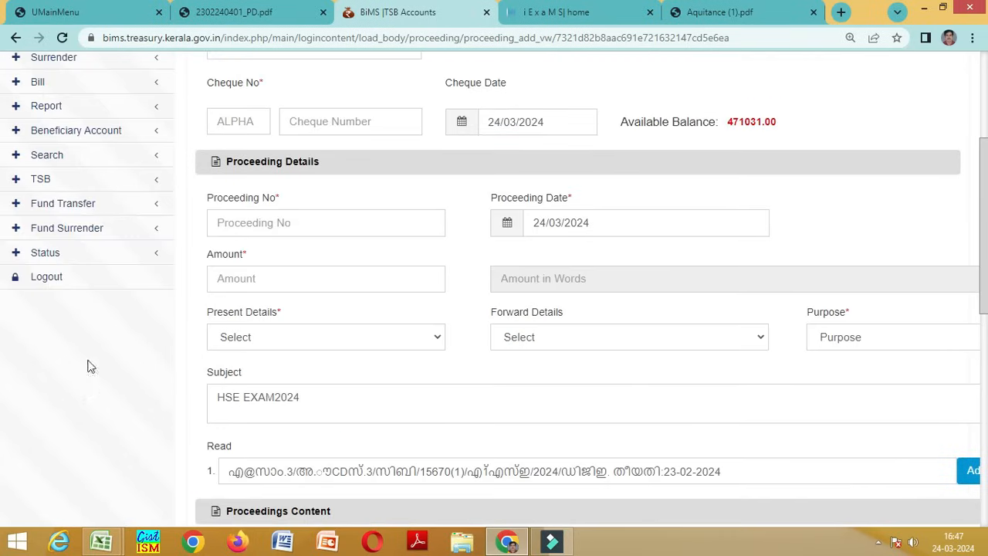
Show the TSB options, including the proceedings entries, and log out of BiMS
left_click(58, 179)
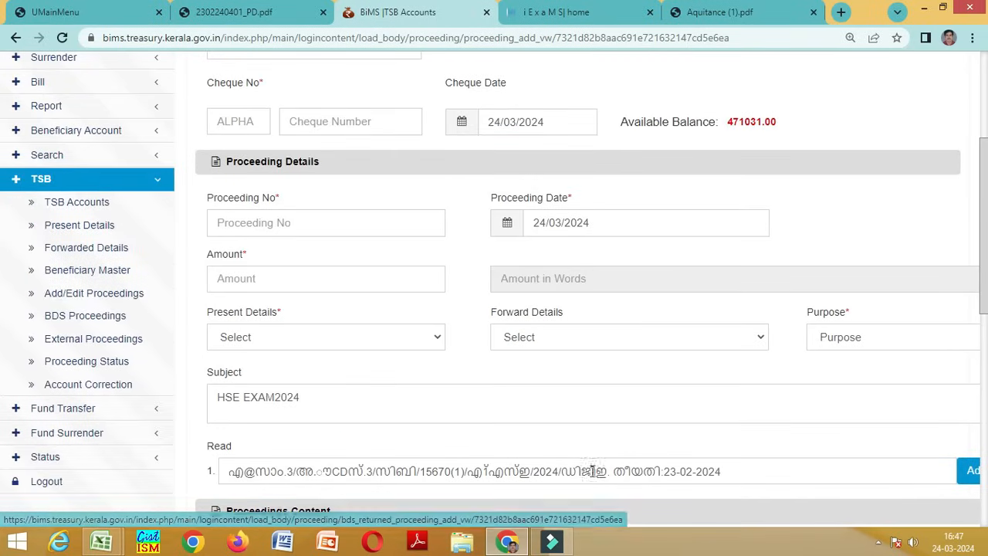
scroll(919, 90, "up", 3)
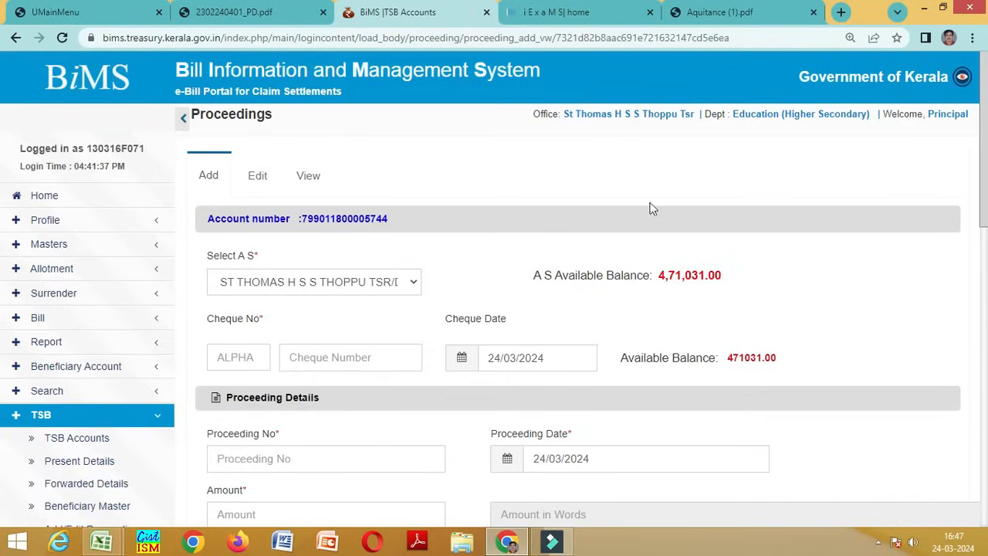
scroll(100, 410, "down", 5)
left_click(49, 357)
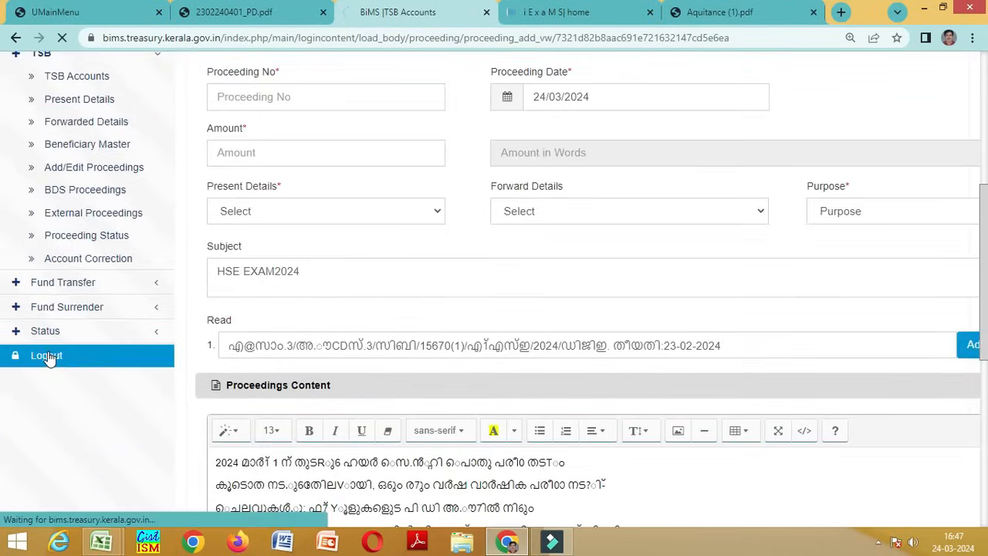
left_click(555, 13)
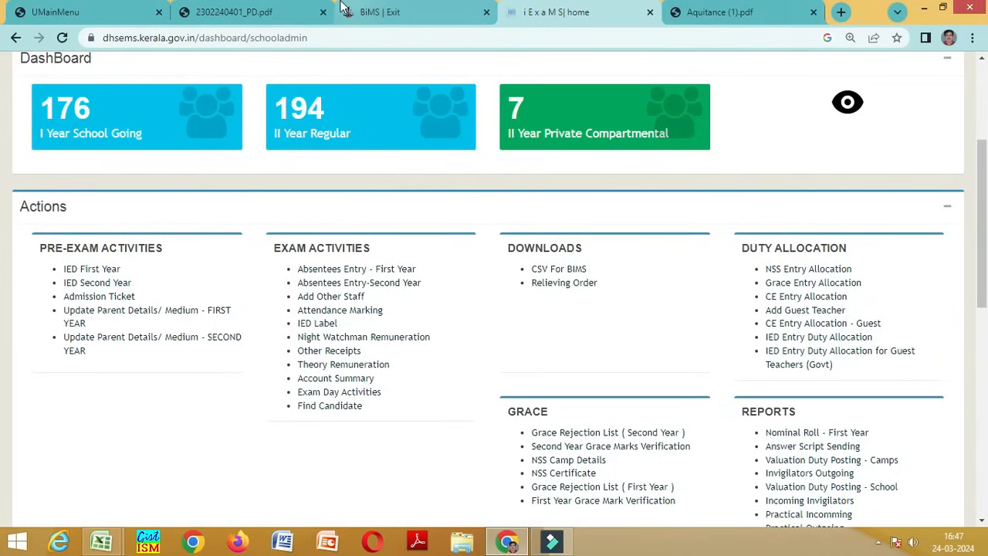
left_click(271, 13)
left_click(666, 352)
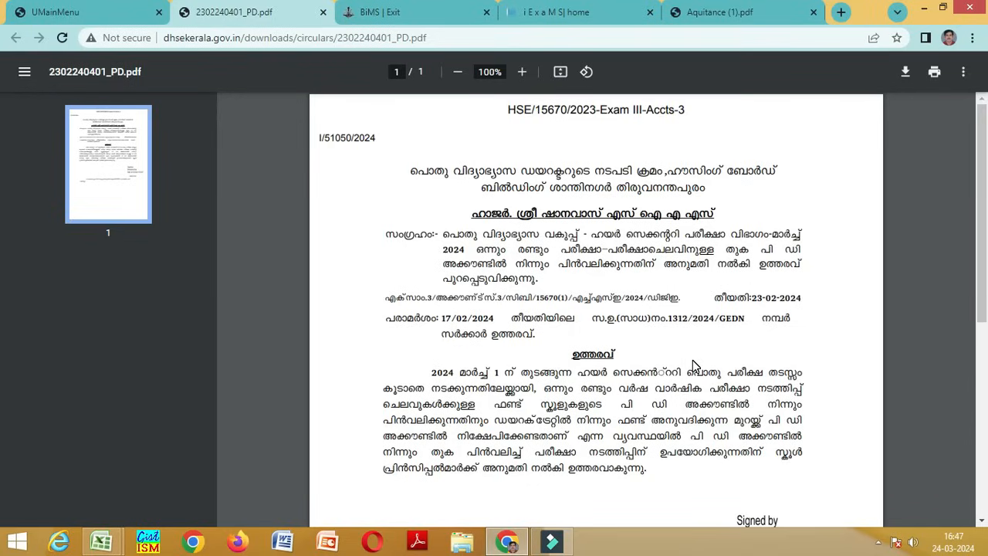
Go back to BiMS, open its login page and dismiss the BiMS 2.0 Launching Soon notice
left_click(390, 12)
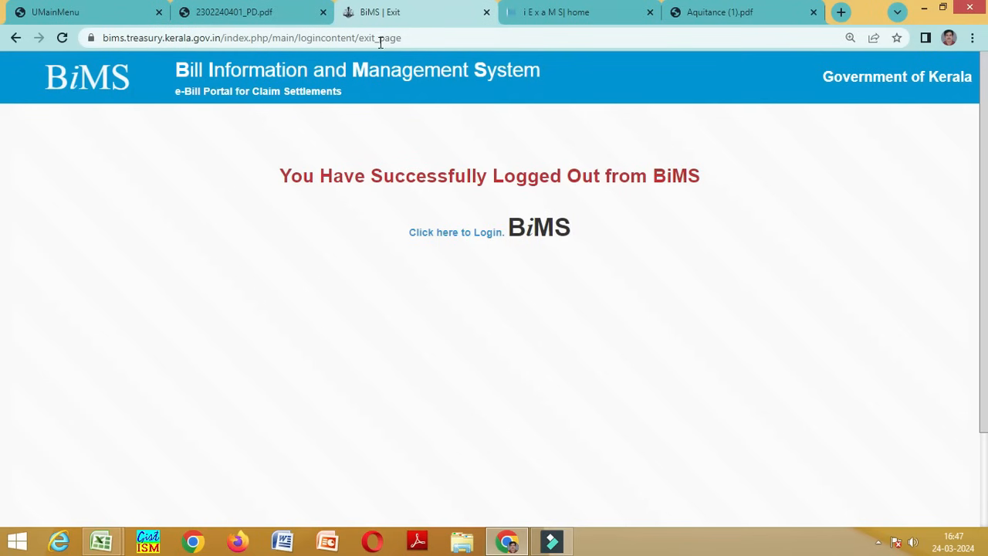
left_click(468, 234)
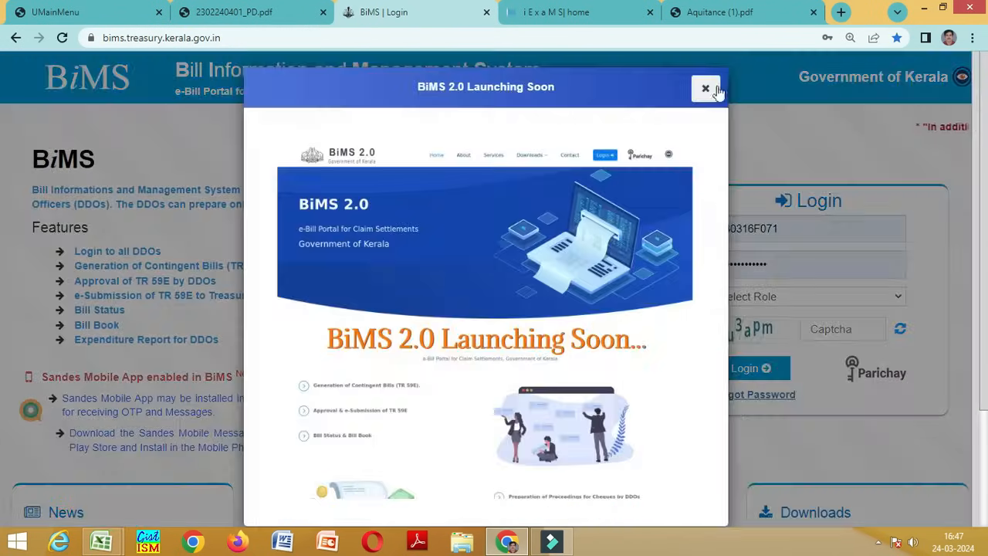
left_click(705, 88)
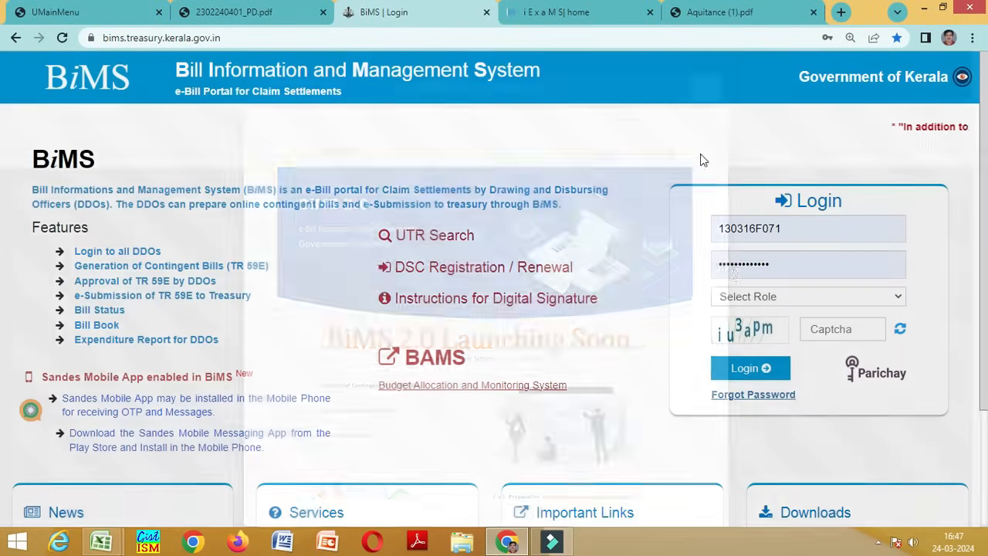
Log in to BiMS with the DDO role, entering the captcha code shown on the login form
left_click(762, 296)
left_click(761, 327)
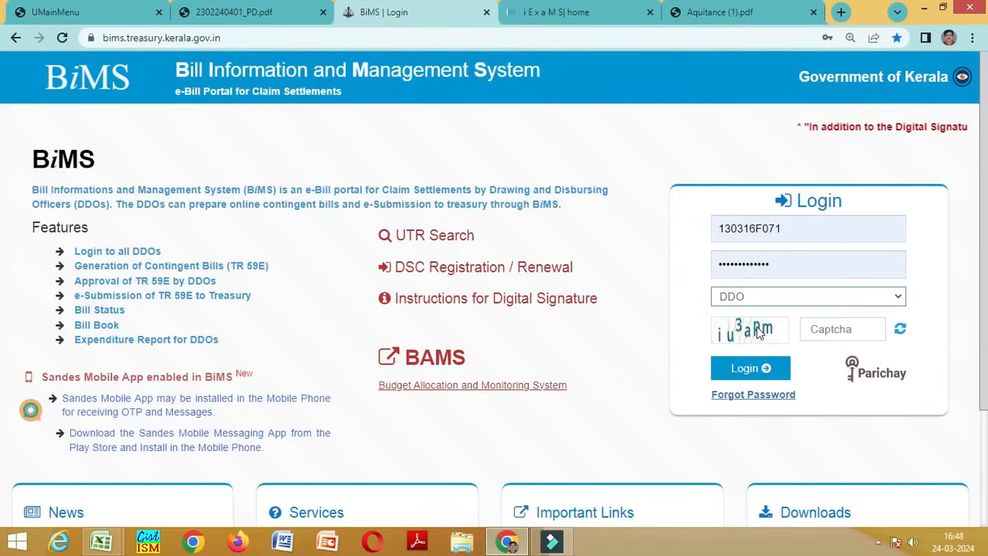
left_click(828, 332)
type("IU")
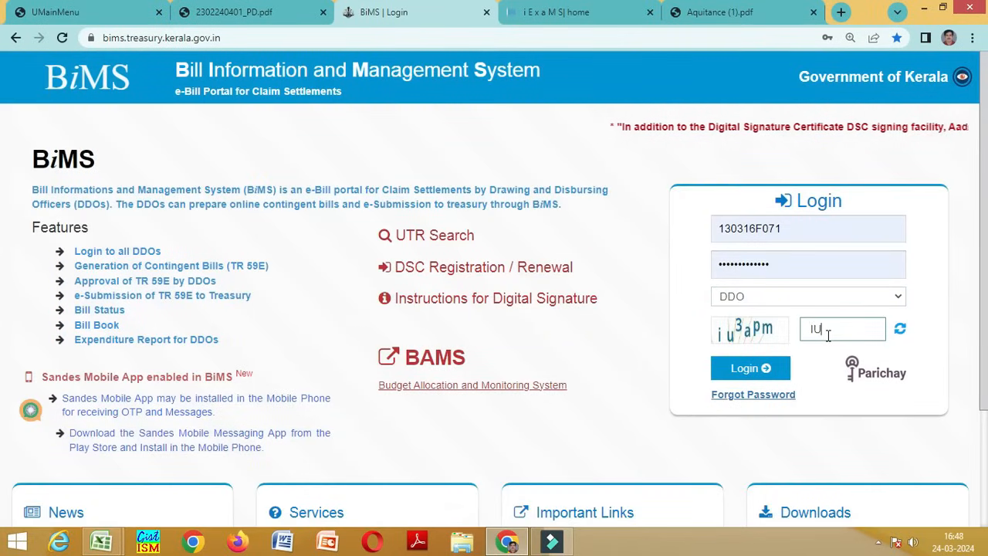
type("3")
key("BackSpace")
key("BackSpace")
key("BackSpace")
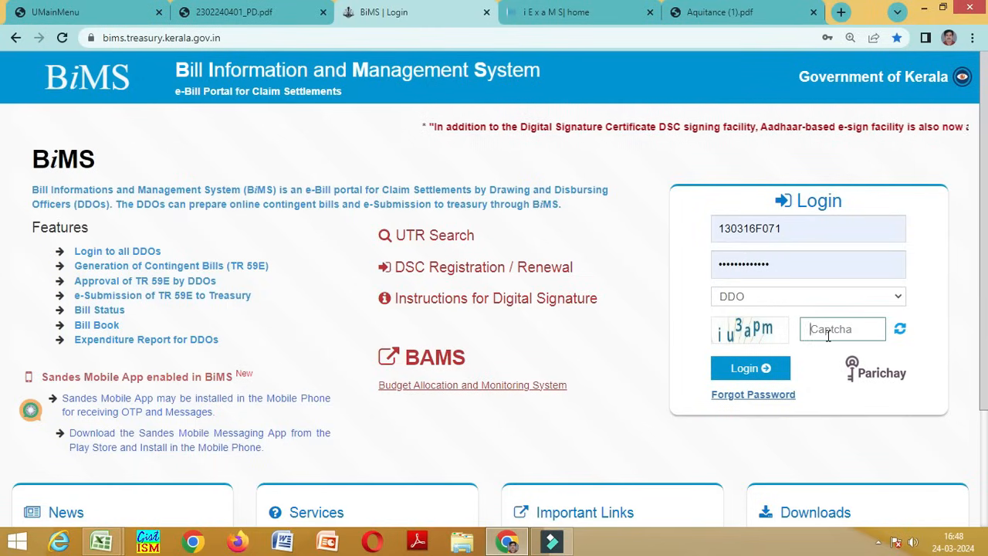
type("i")
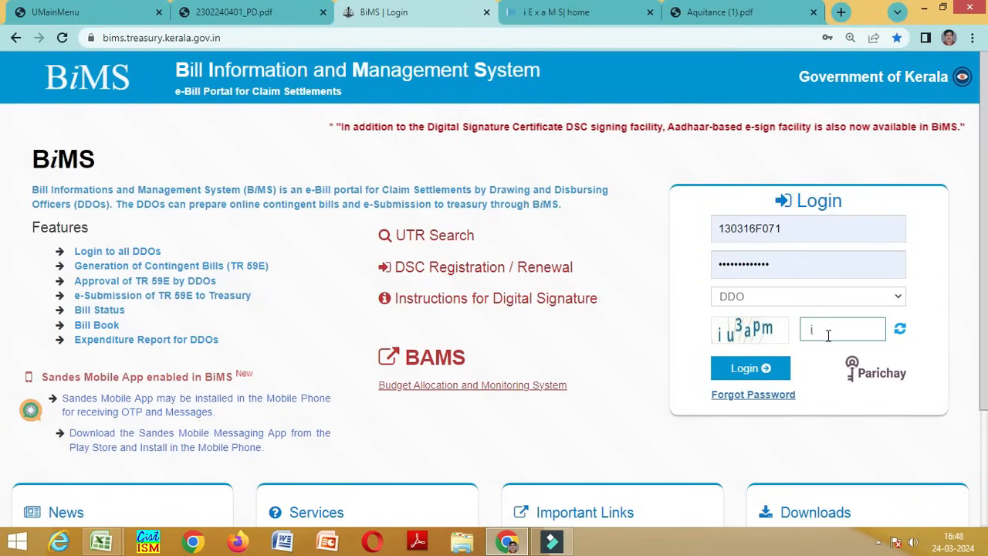
type("u3apm")
left_click(753, 370)
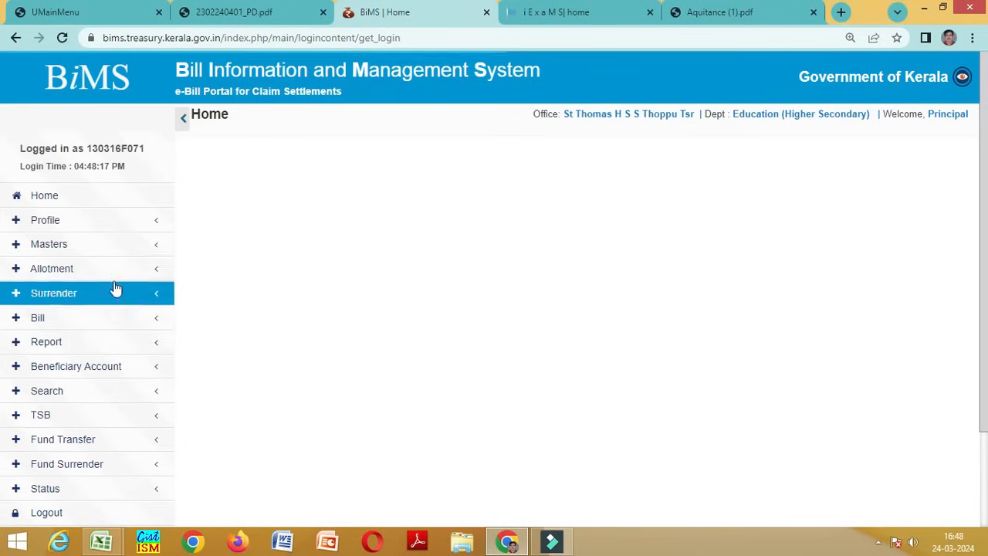
left_click(73, 317)
scroll(74, 319, "down", 1)
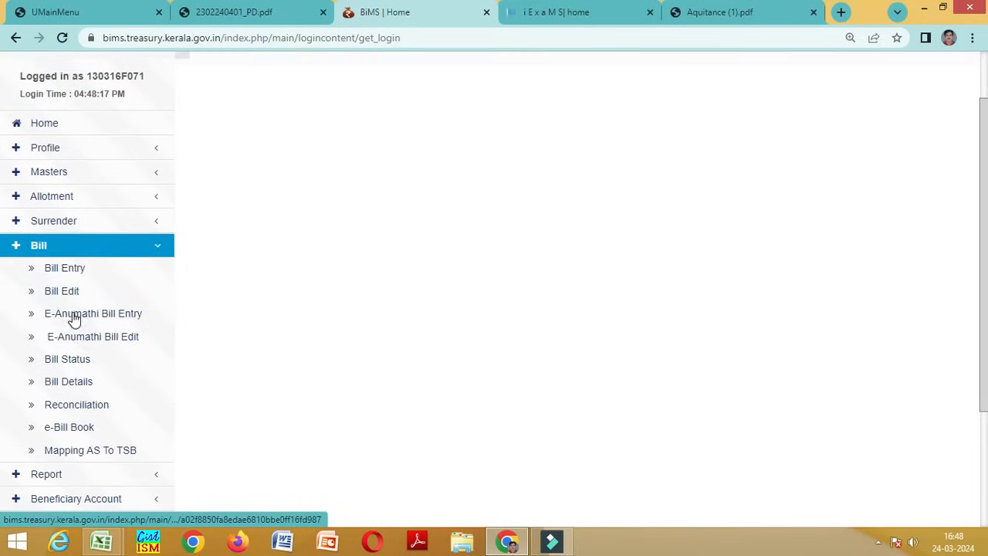
left_click(77, 274)
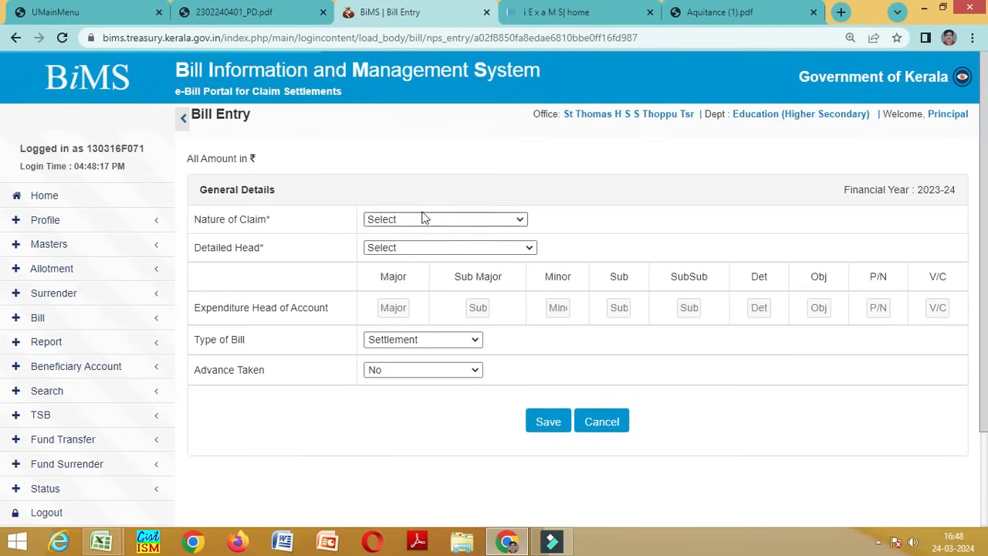
left_click(425, 220)
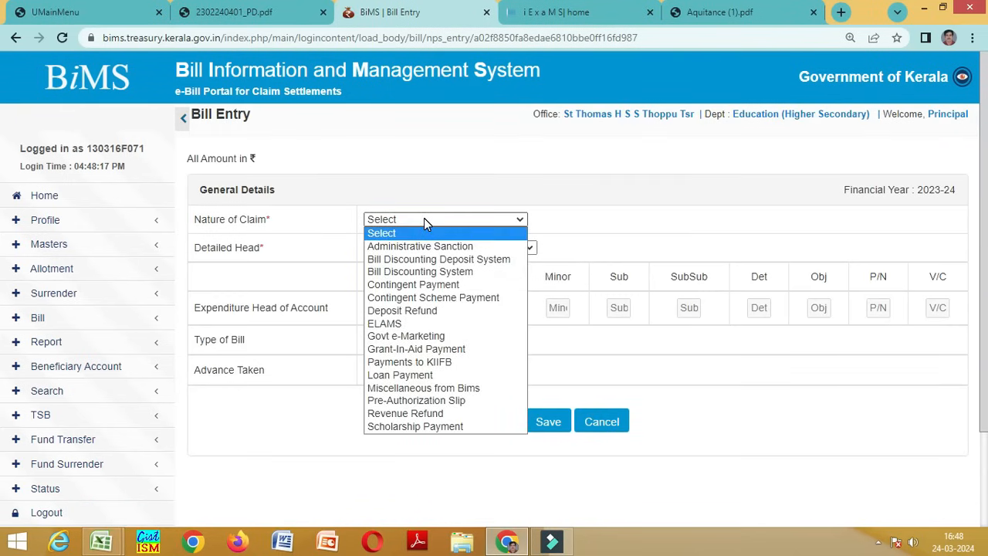
left_click(433, 249)
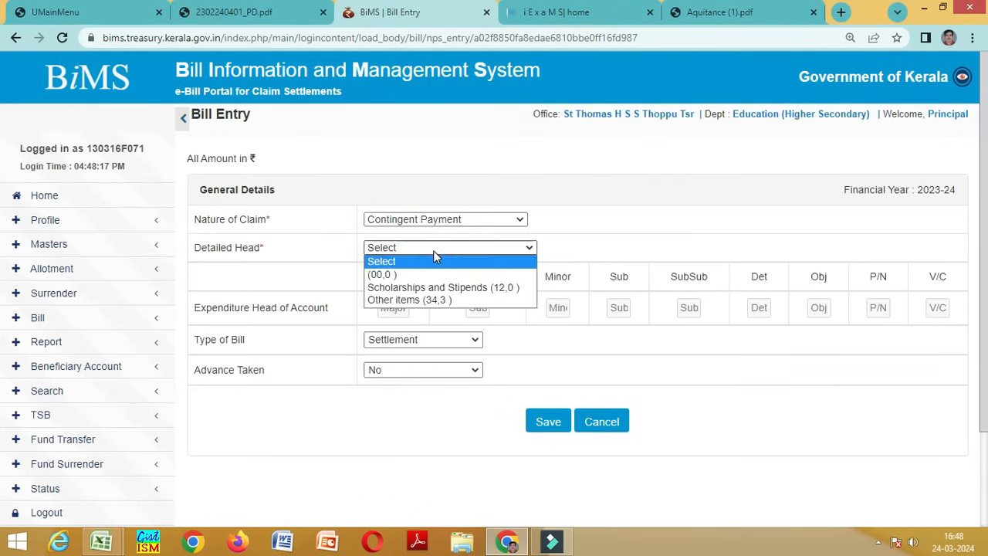
left_click(437, 299)
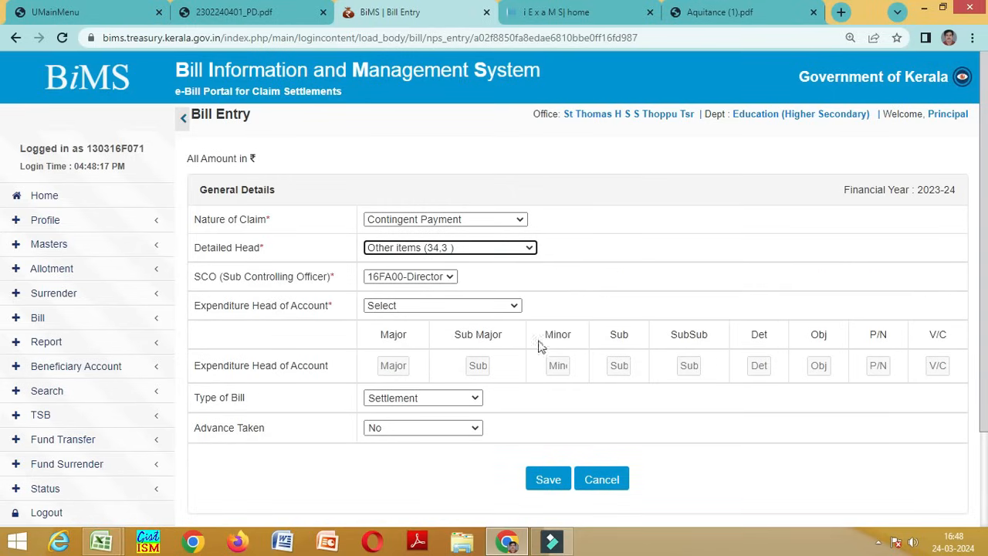
scroll(502, 308, "down", 3)
left_click(469, 185)
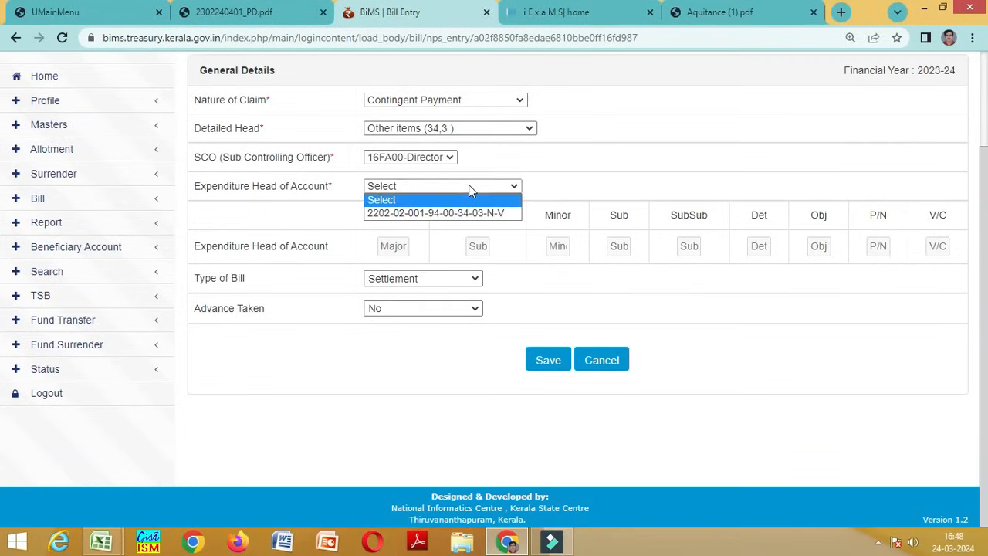
left_click(463, 212)
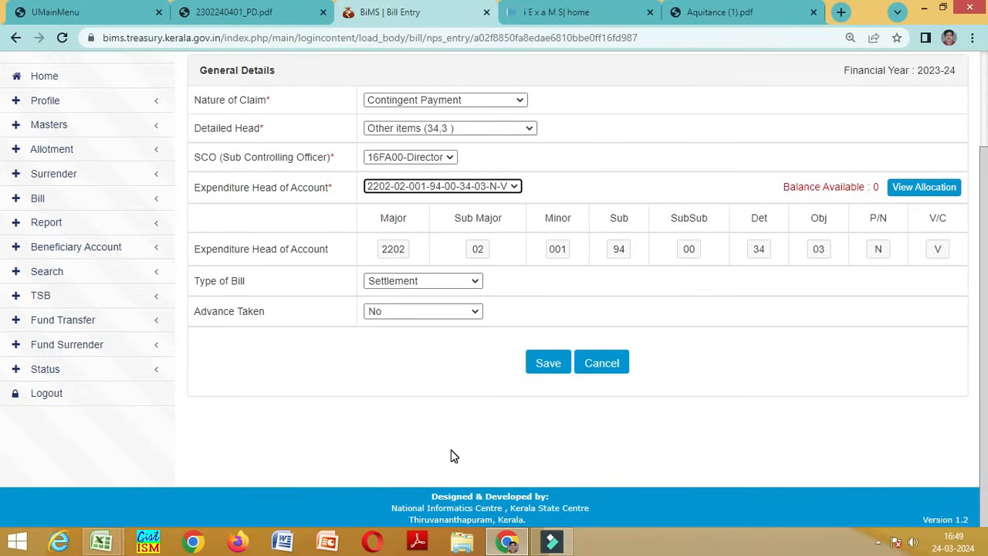
Show the TSB options and view the list of TSB accounts with their balances
left_click(51, 295)
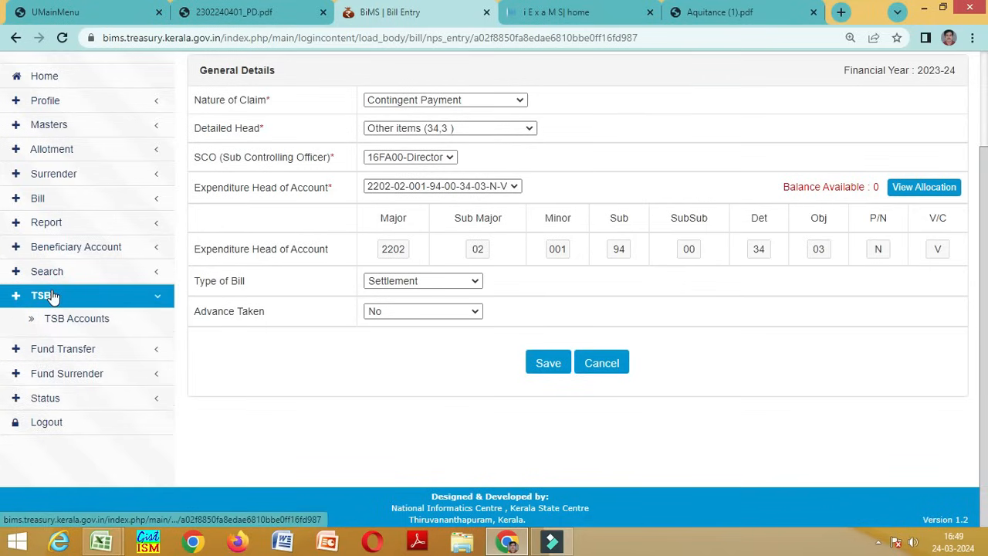
scroll(78, 328, "down", 2)
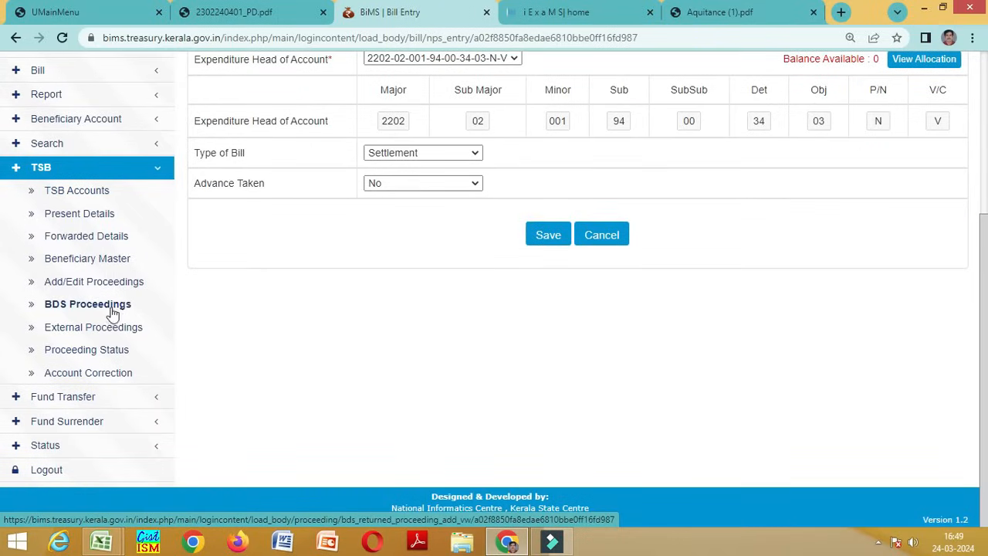
left_click(74, 193)
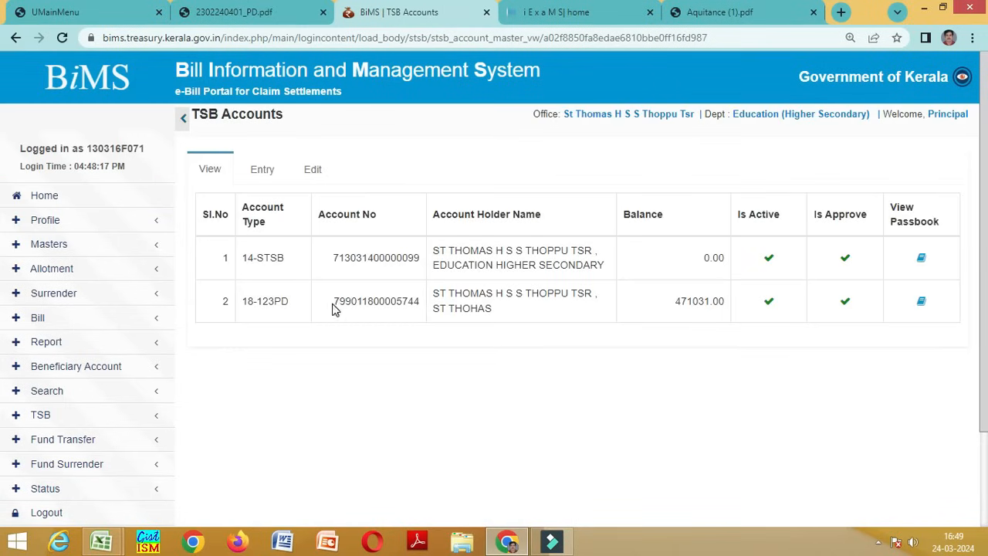
Log out of BiMS, return to its login page and dismiss the BiMS 2.0 Launching Soon notice
scroll(85, 285, "down", 3)
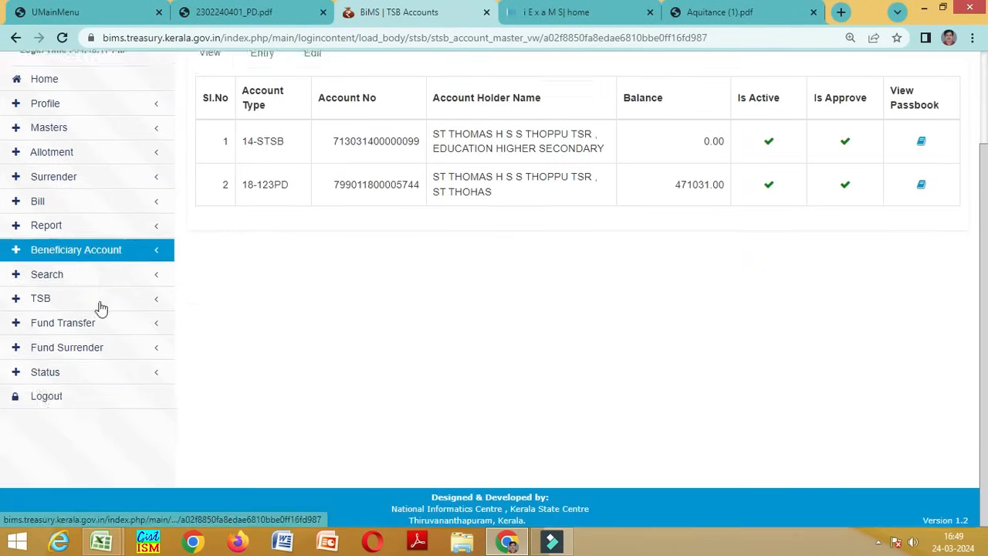
left_click(46, 395)
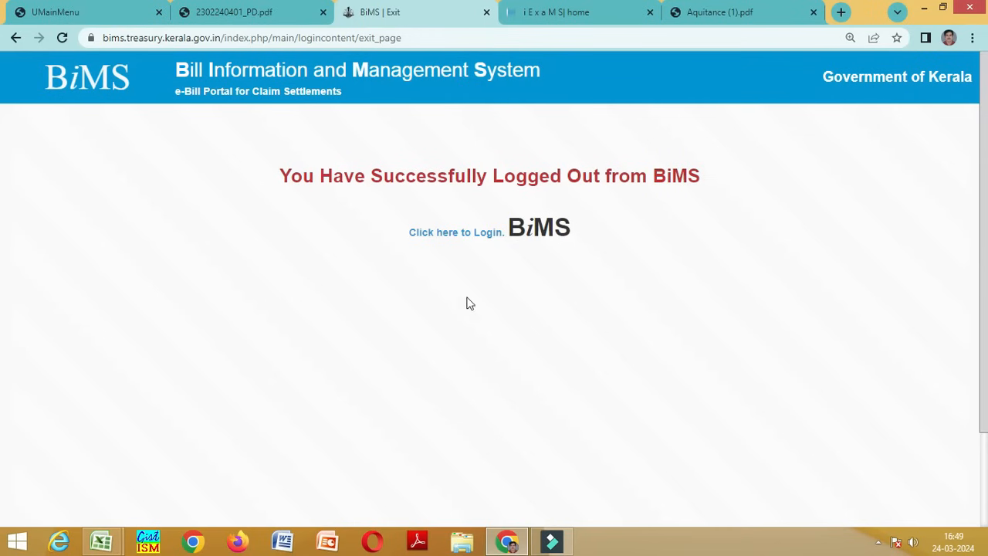
left_click(473, 234)
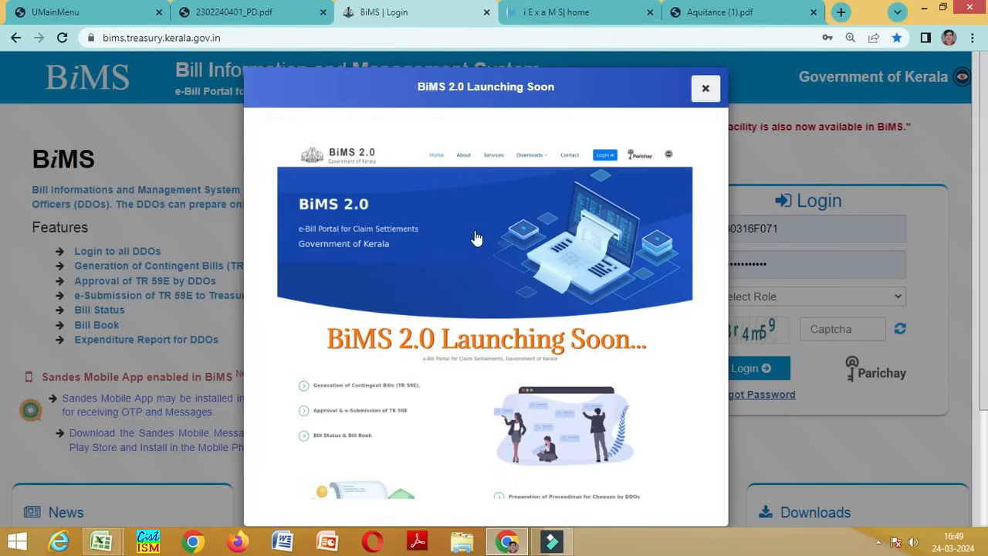
left_click(704, 91)
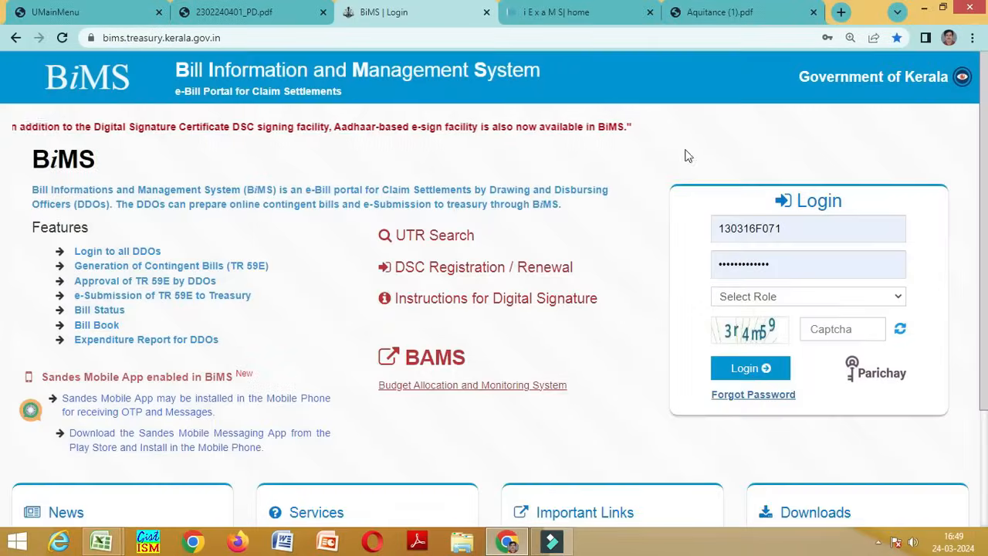
left_click(714, 13)
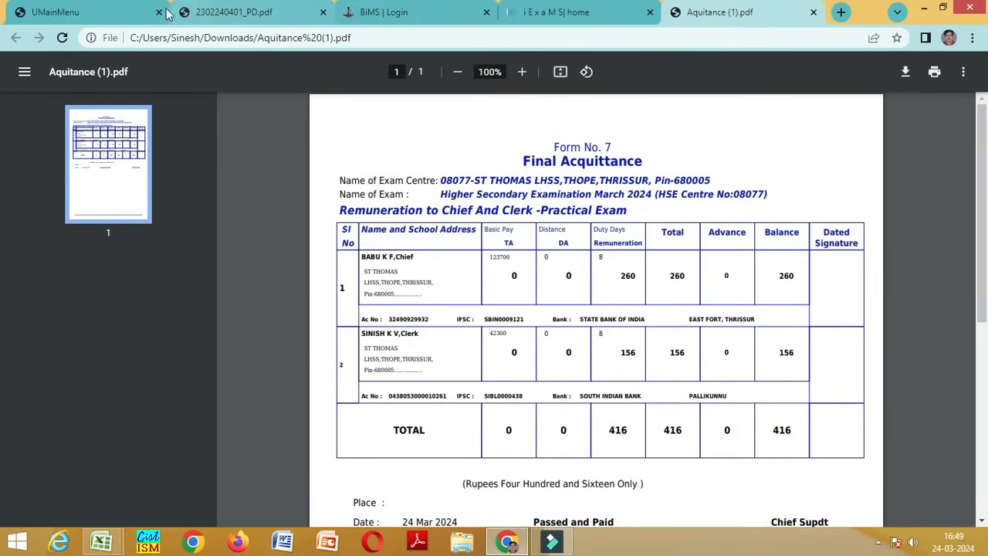
left_click(92, 12)
left_click(261, 9)
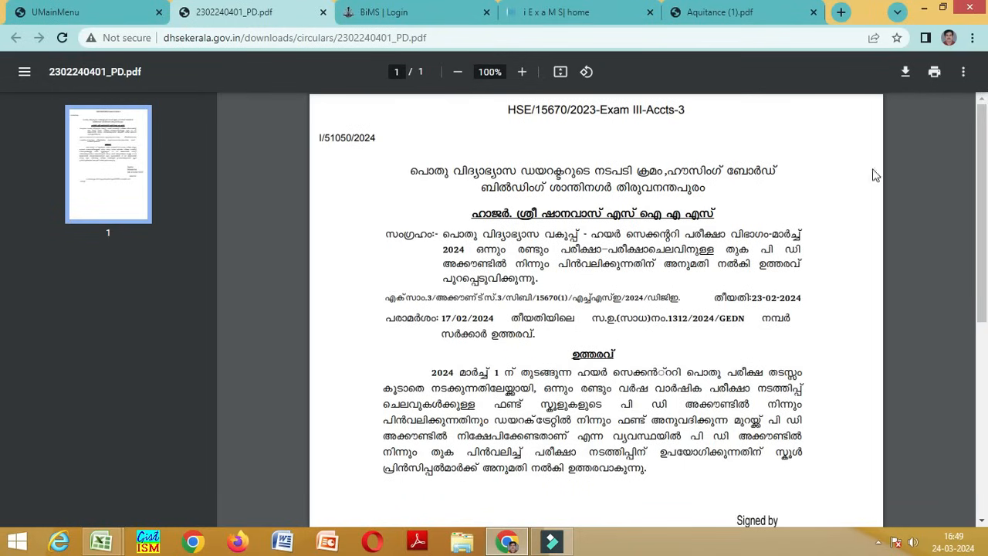
left_click(878, 543)
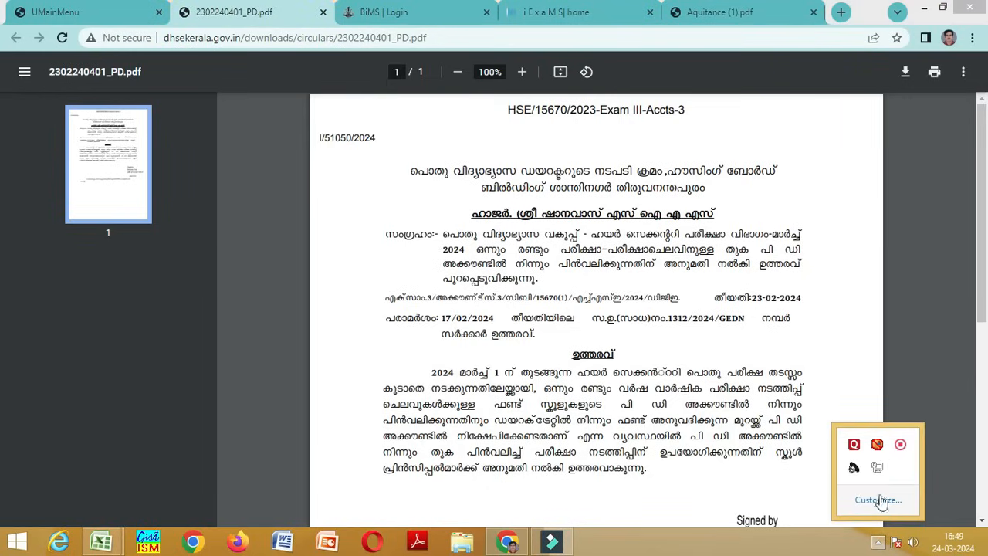